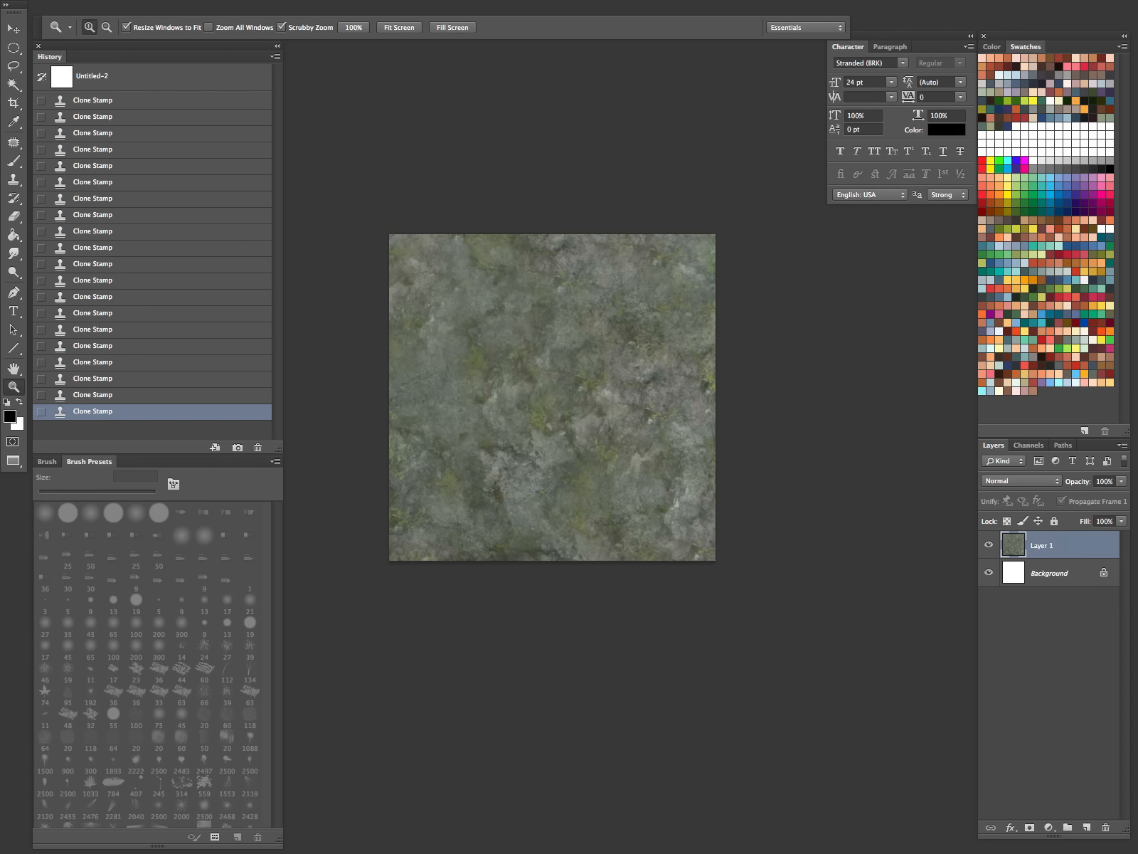
# Define the mossy stone texture as a pattern named "planet texture01".
pyautogui.moveTo(365, 118); pyautogui.dragTo(632, 208)
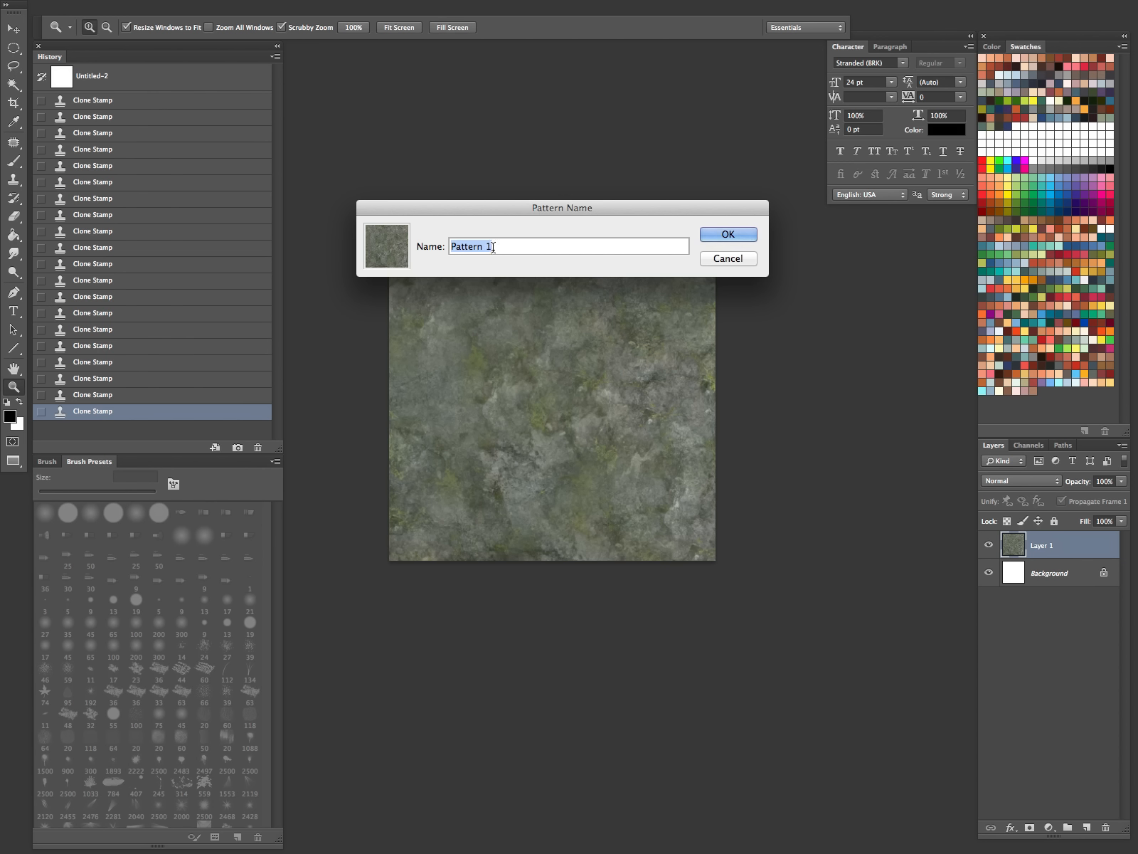
pyautogui.write('planet texture1')
pyautogui.press('BackSpace')
pyautogui.write('01')
pyautogui.press('Return')
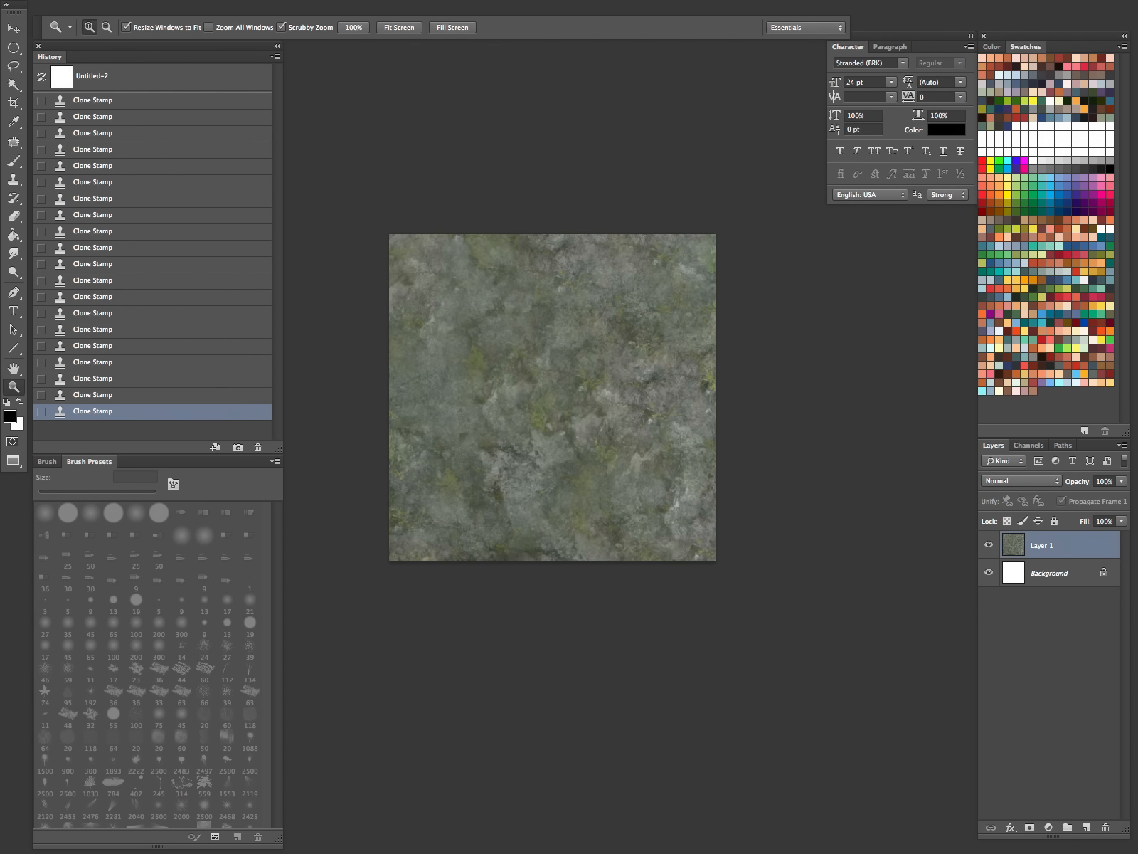
# Clear the entire texture from Layer 1 and remove the selection.
pyautogui.press('super+a')
pyautogui.press('BackSpace')
pyautogui.press('super+d')
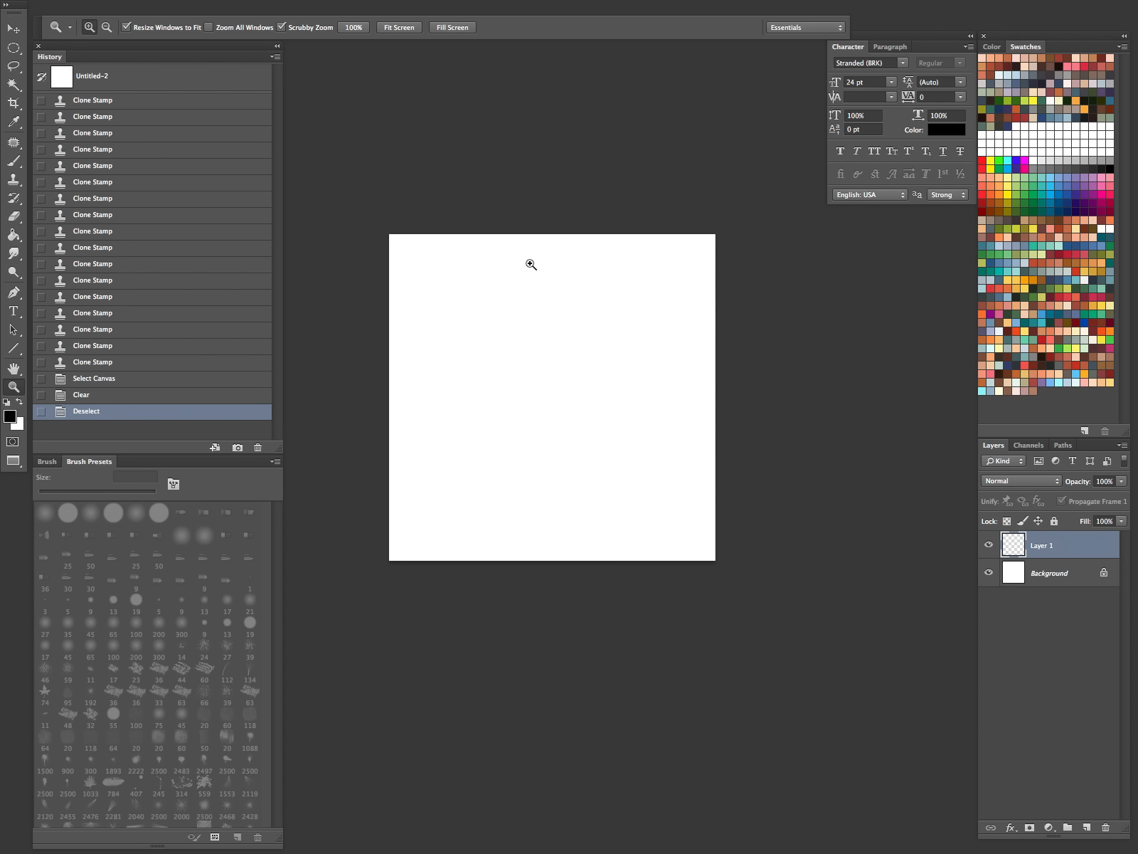
# Make a circular selection with the Elliptical Marquee, centred on the canvas and almost filling it.
pyautogui.press('m')
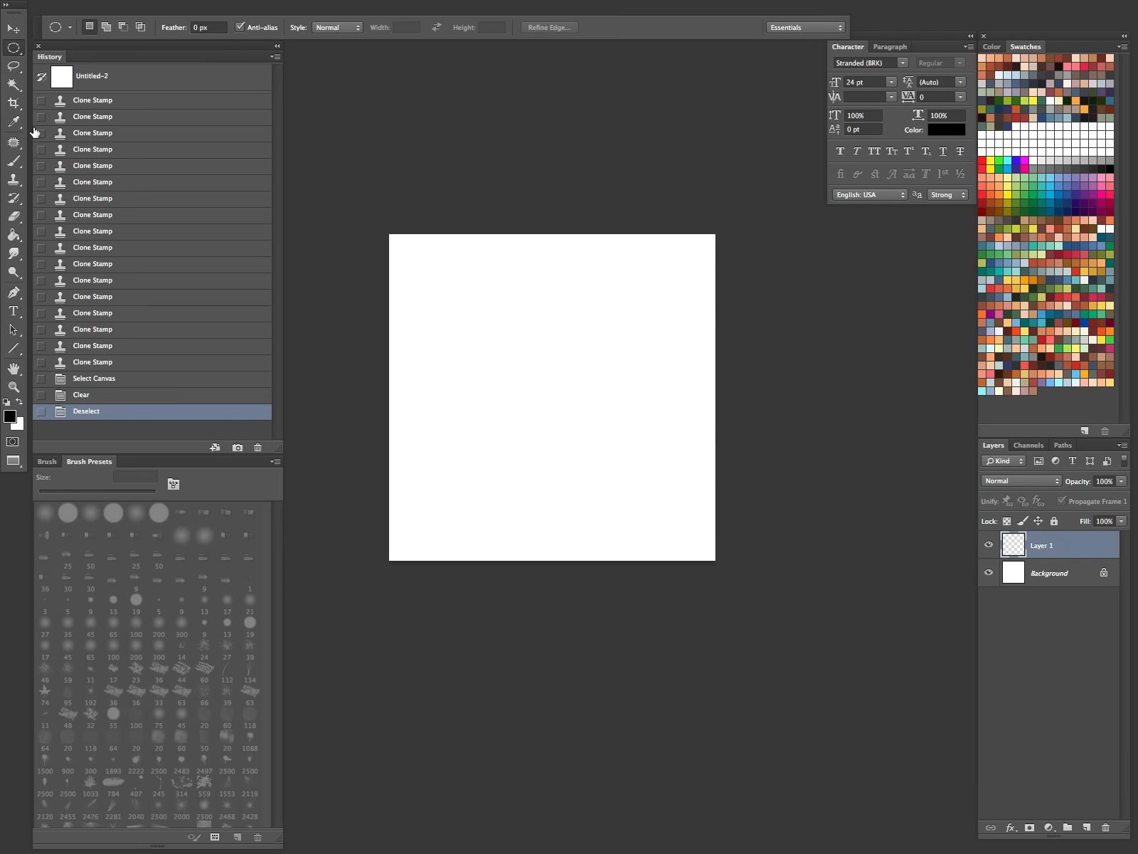
pyautogui.rightClick(15, 49)
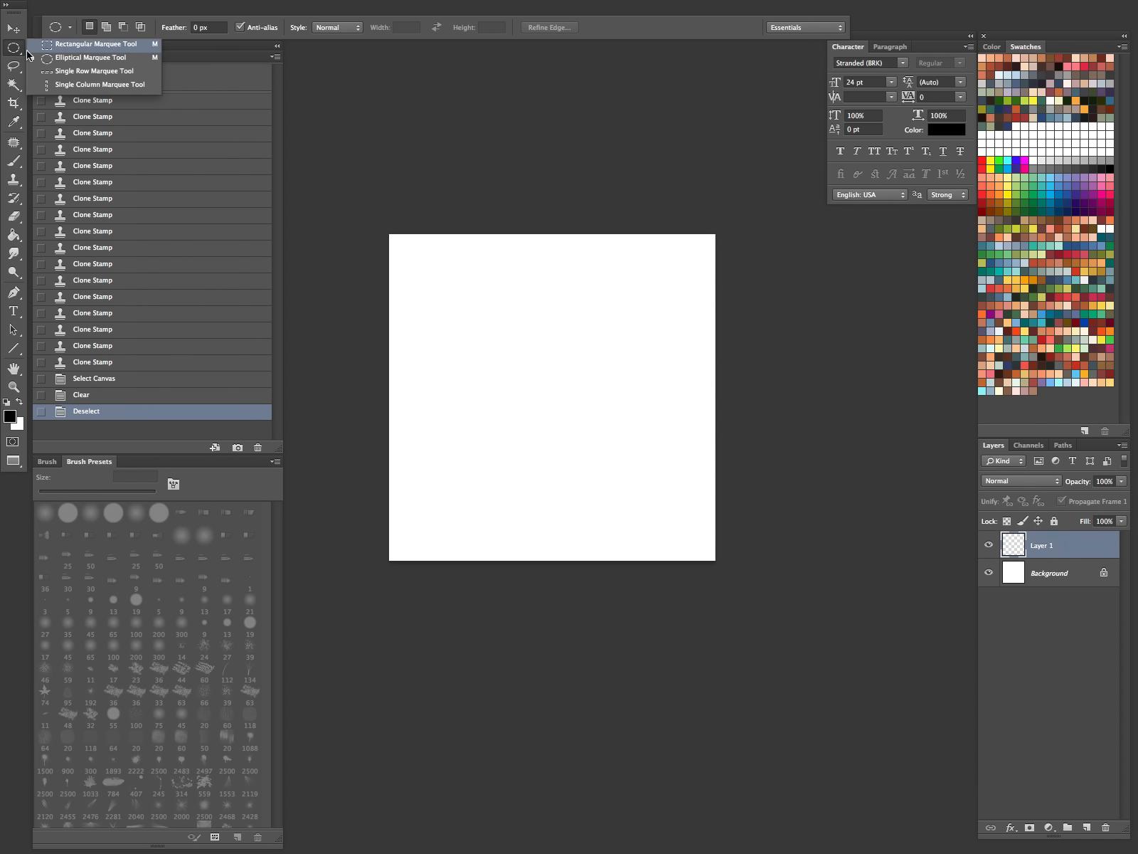
pyautogui.click(602, 46)
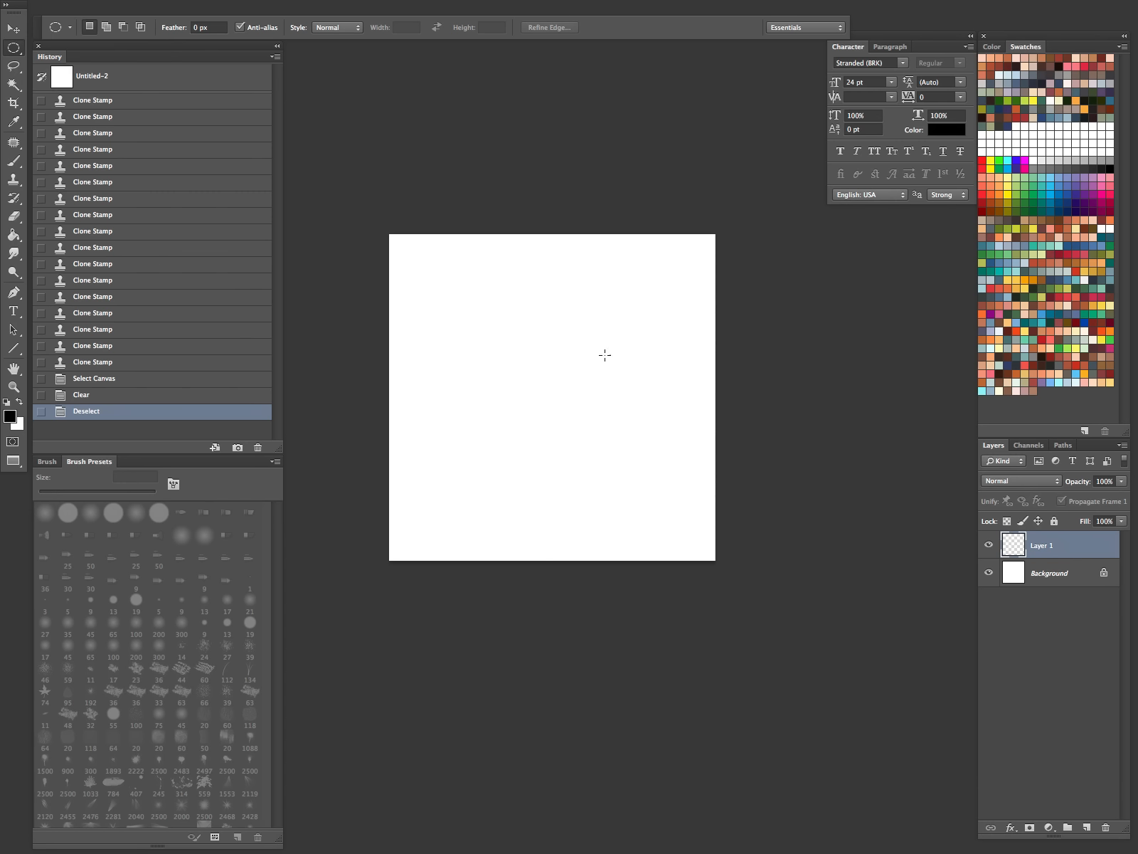
pyautogui.moveTo(547, 412); pyautogui.dragTo(706, 245)
pyautogui.moveTo(620, 438); pyautogui.dragTo(624, 422)
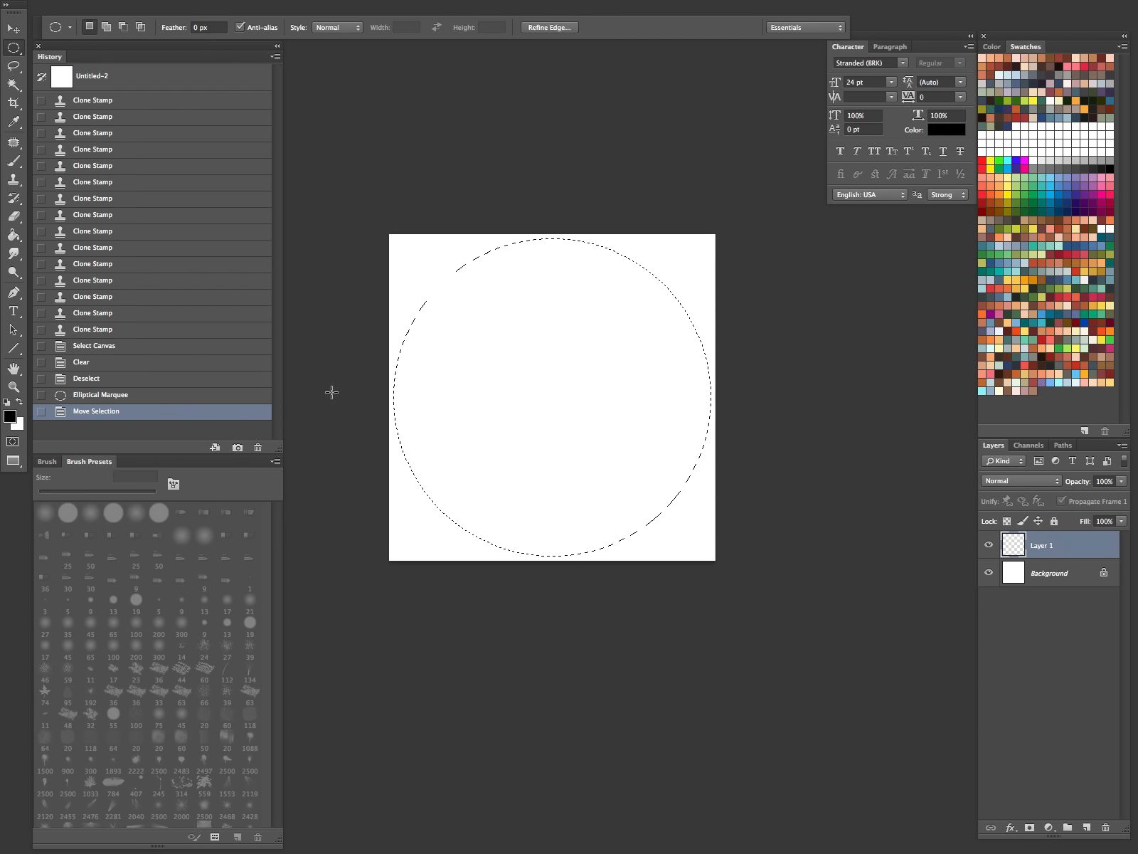
# Fill the circular selection on Layer 1 with the mossy stone pattern using the Paint Bucket.
pyautogui.click(16, 235)
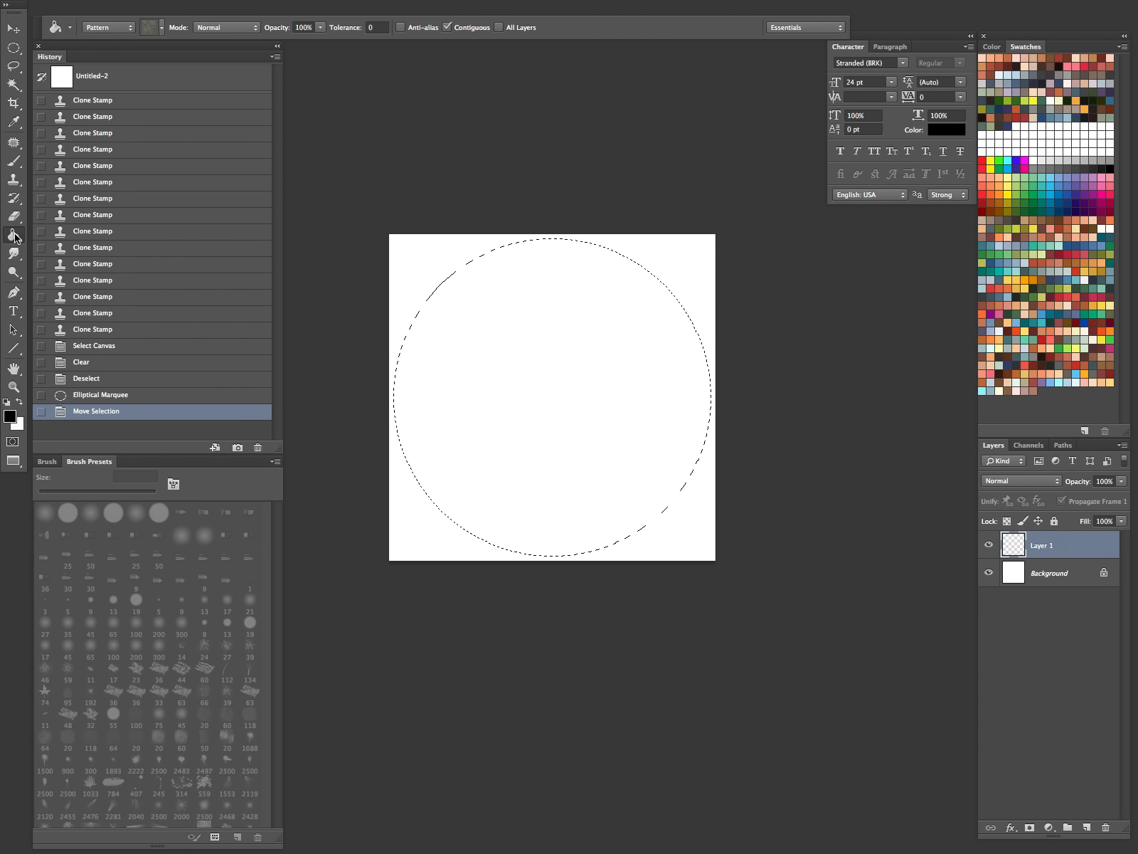
pyautogui.click(15, 236)
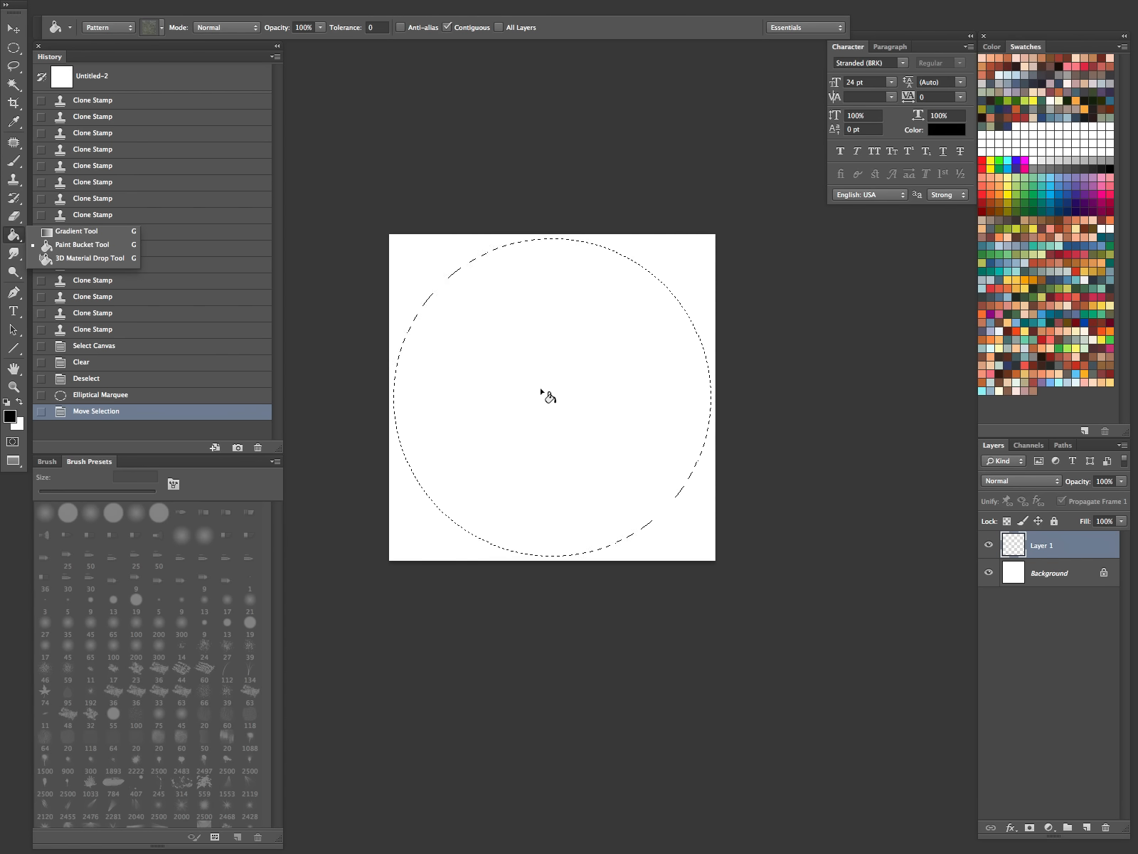
pyautogui.click(131, 30)
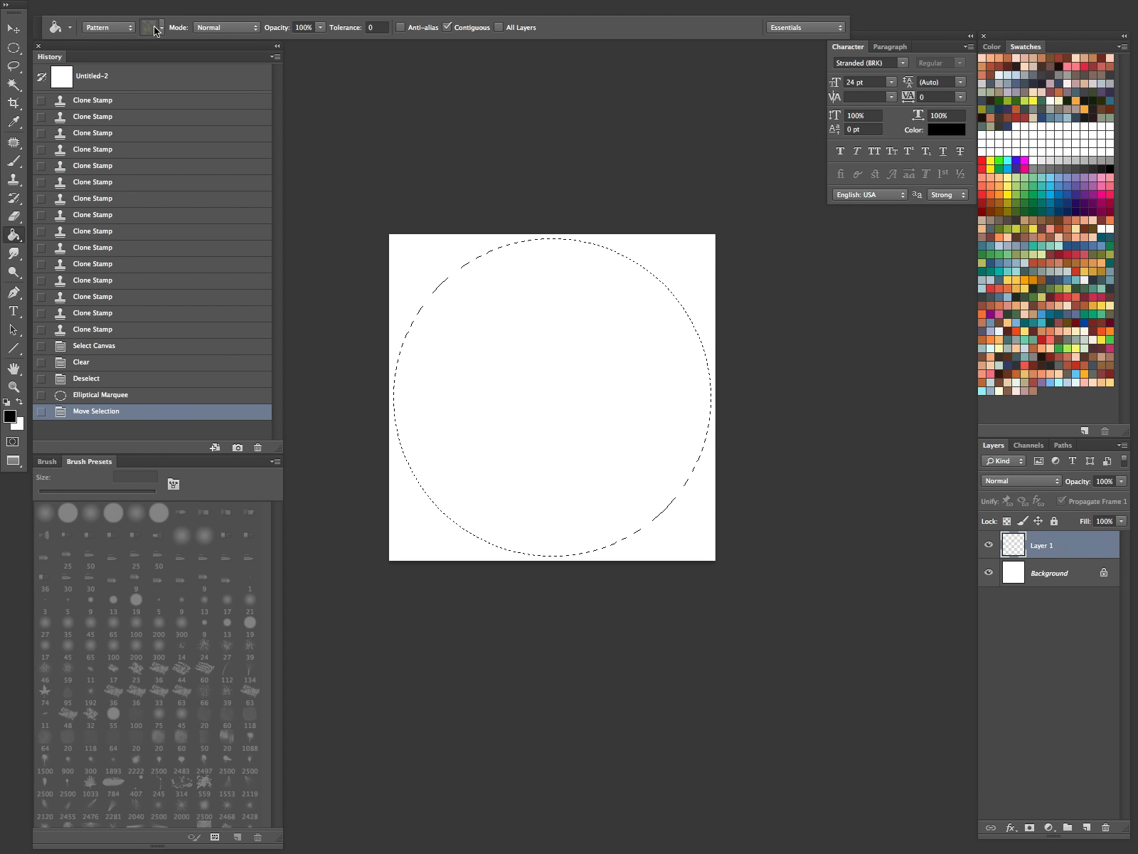
pyautogui.click(155, 27)
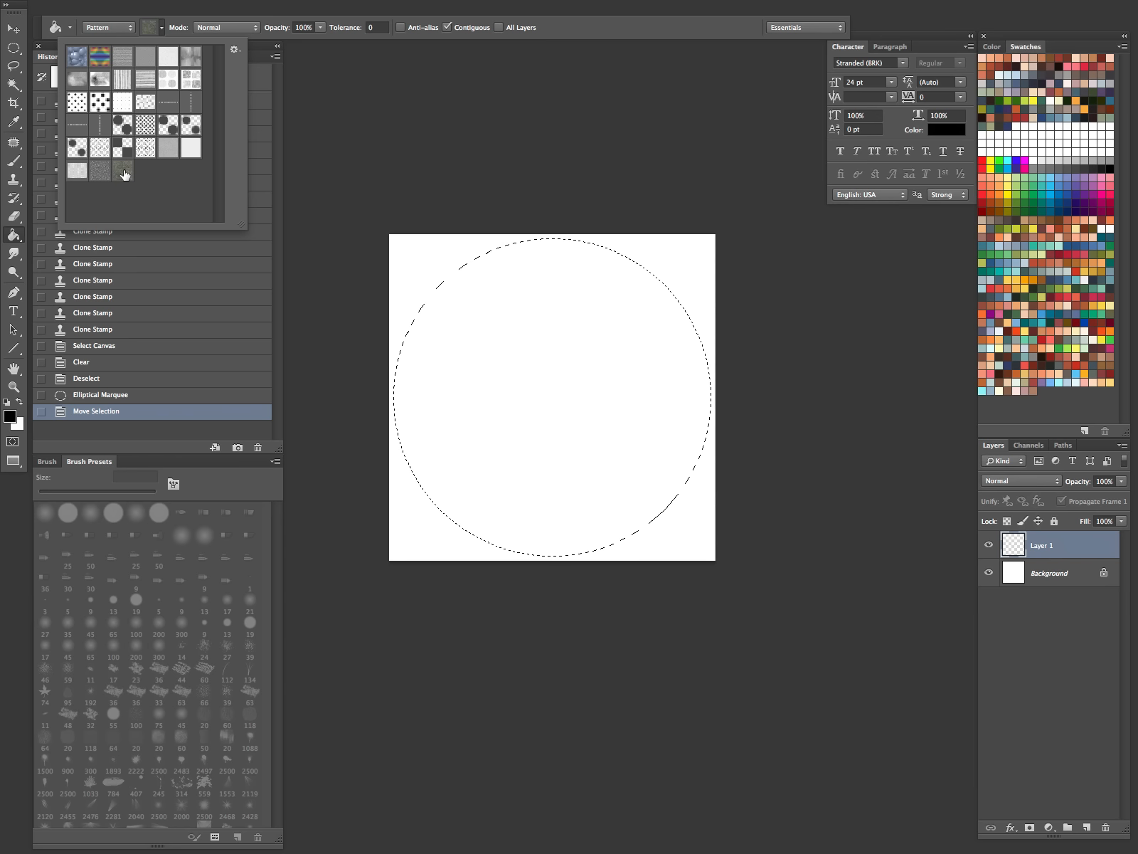
pyautogui.click(568, 28)
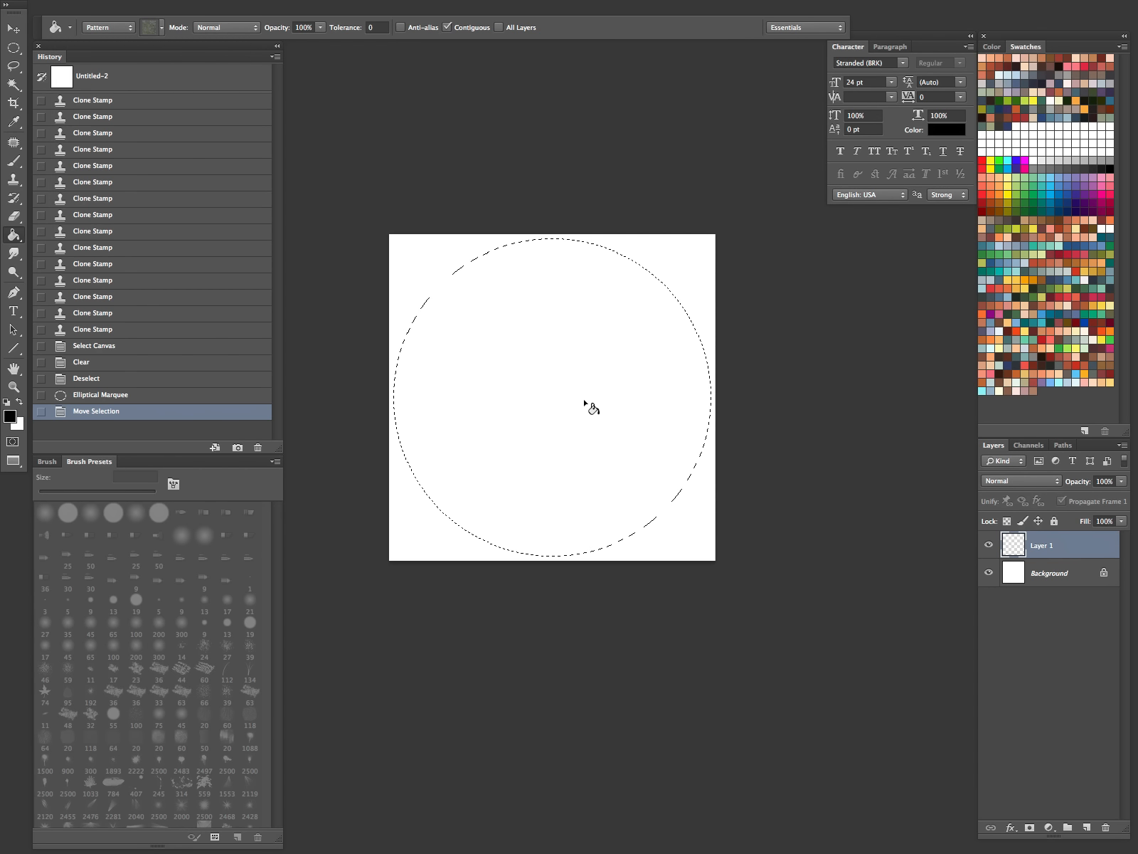
pyautogui.click(554, 397)
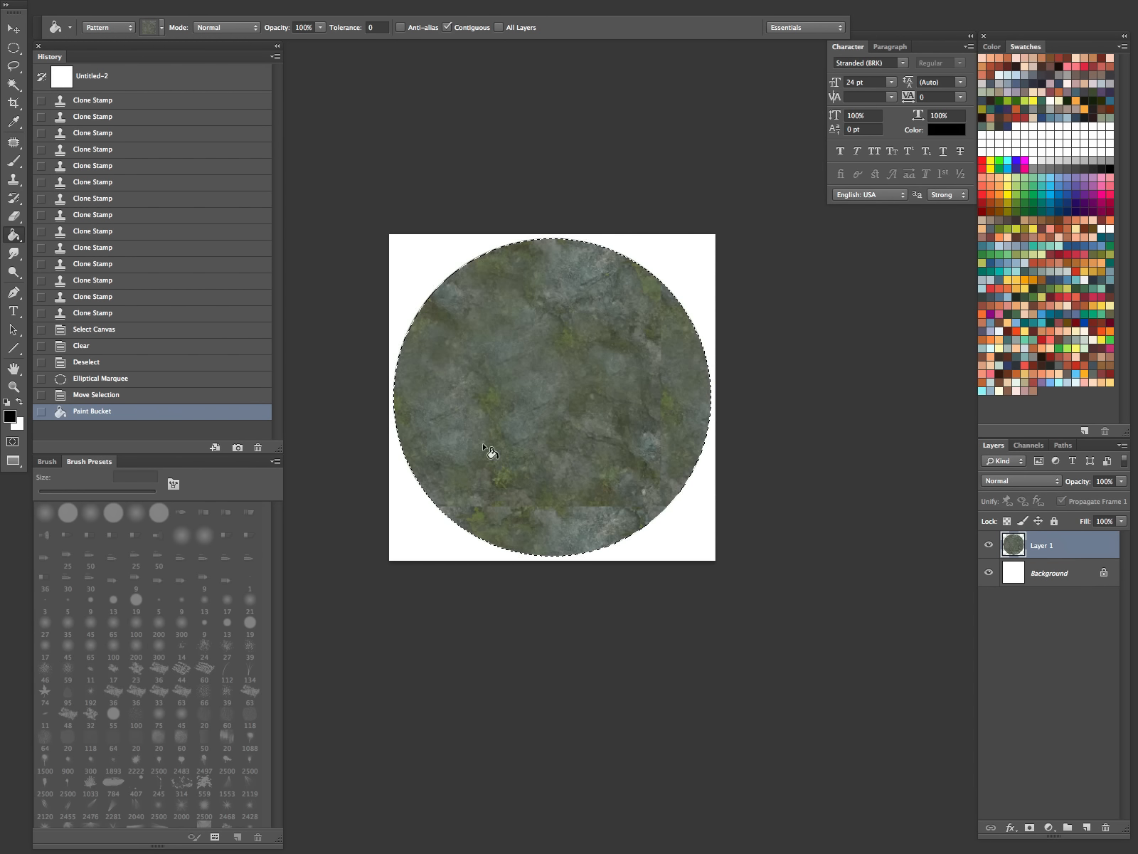
pyautogui.press('super+z')
pyautogui.press('super+z')
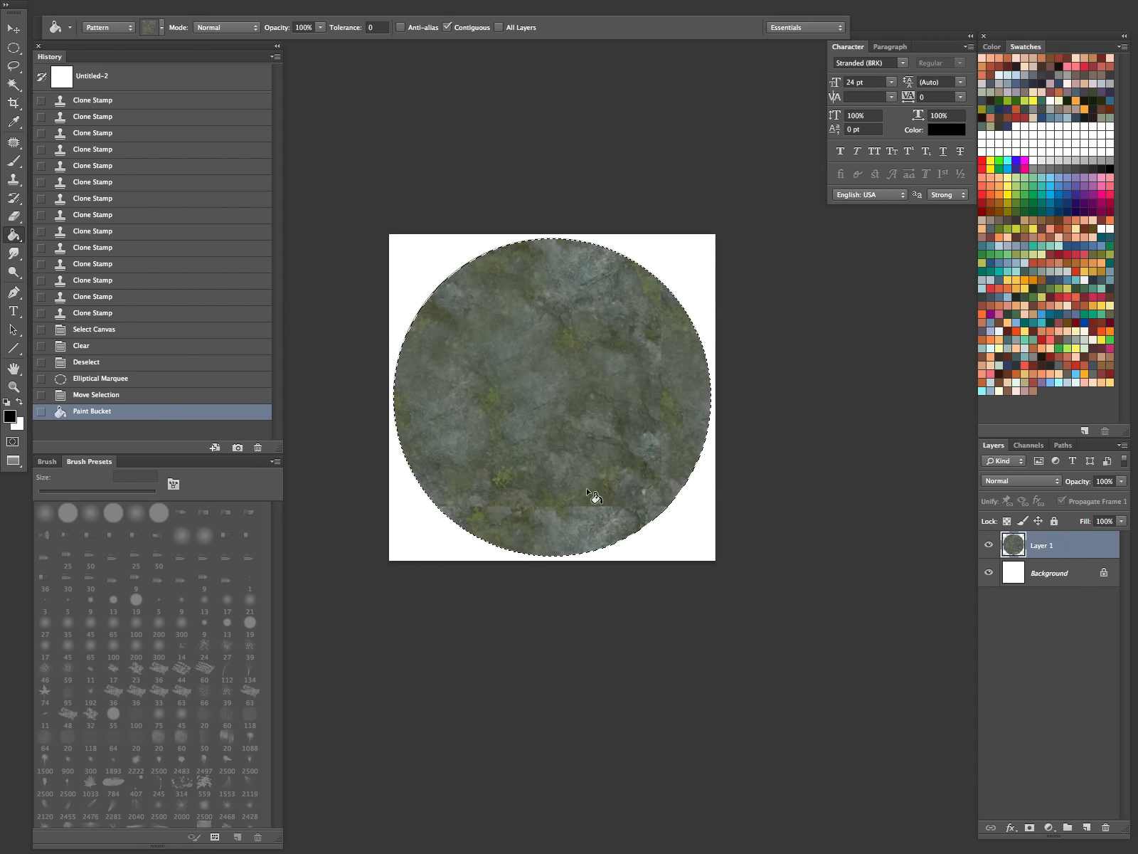
pyautogui.press('super+z')
pyautogui.press('super+z')
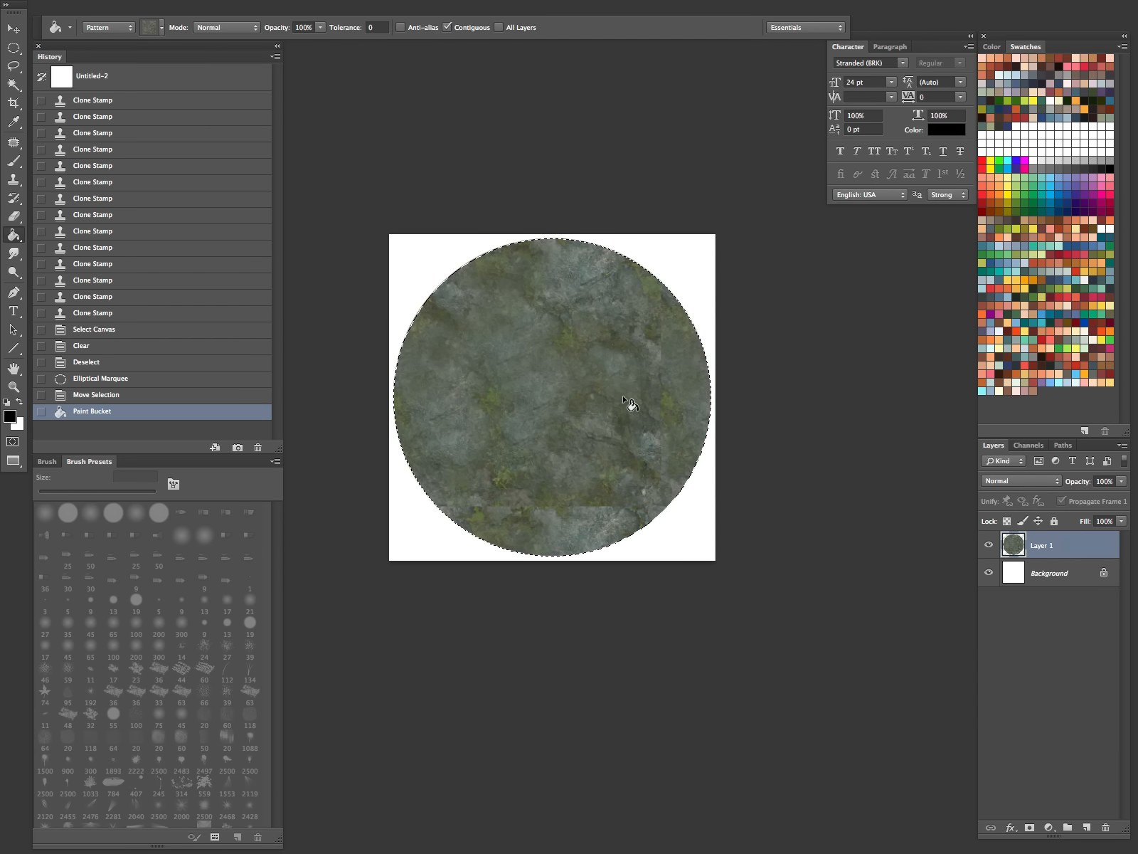
pyautogui.press('super+z')
pyautogui.press('super+z')
pyautogui.hotkey('ctrl', 'z')
pyautogui.hotkey('ctrl', 'z')
# Try the Clone Stamp with a 175 px brush on the seam low in the circle, and undo back to before the pattern fill.
pyautogui.press('s')
pyautogui.press('[')
pyautogui.press('[')
pyautogui.press('[')
pyautogui.press('[')
pyautogui.press('[')
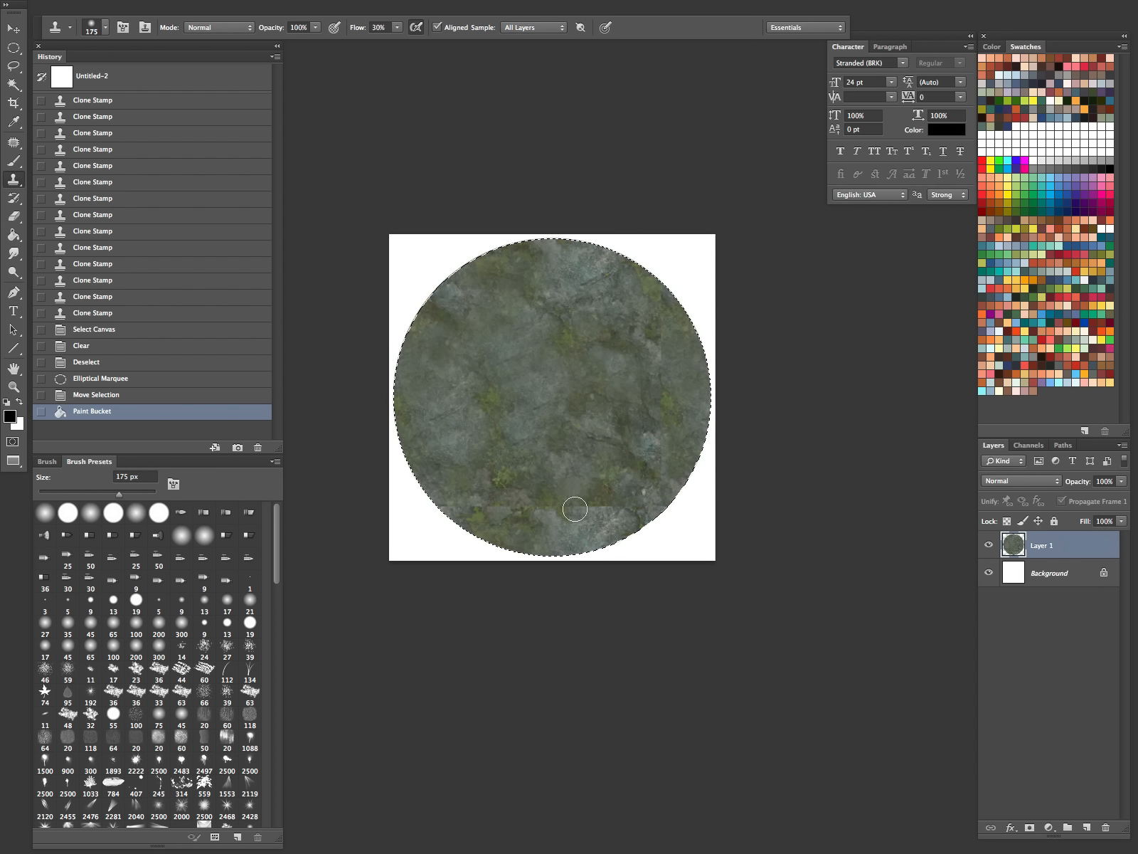
pyautogui.moveTo(666, 505); pyautogui.dragTo(554, 515)
pyautogui.hotkey('ctrl', 'alt', 'z')
pyautogui.hotkey('ctrl', 'alt', 'z')
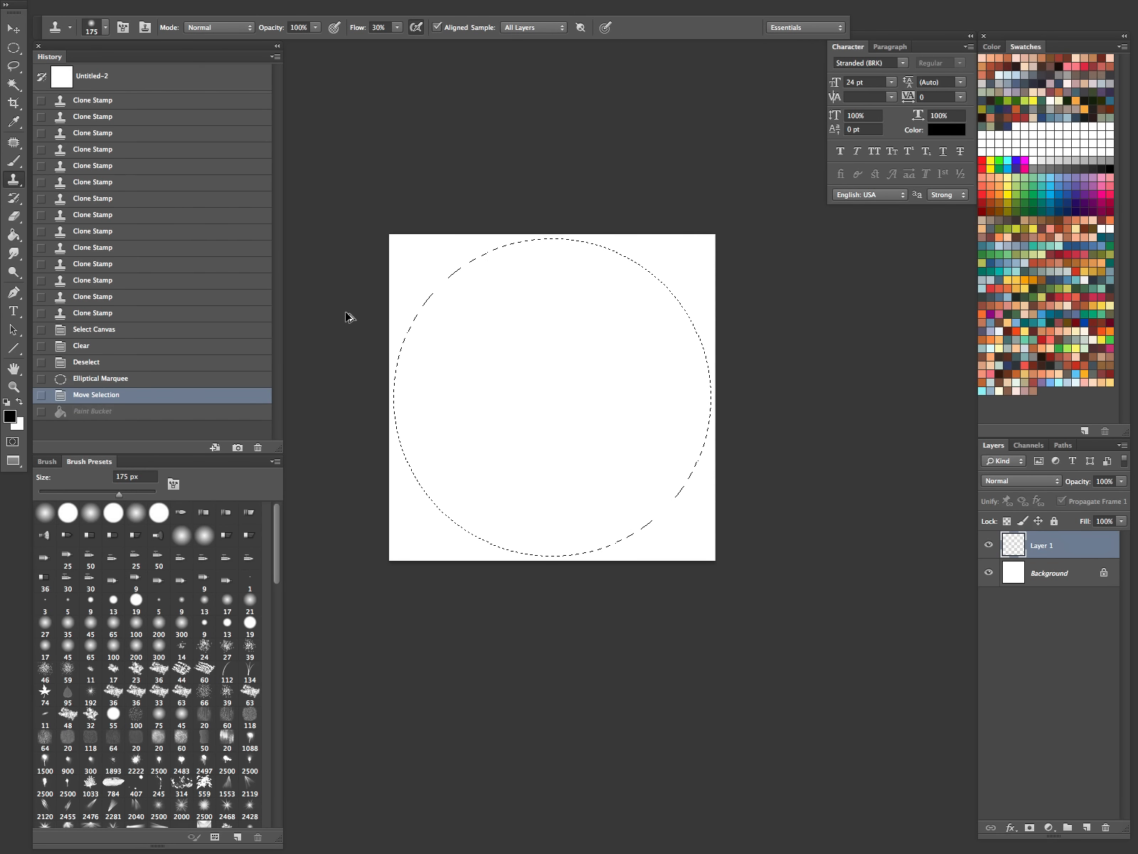
# Resize the image to 5 by 5 inches, keeping its proportions.
pyautogui.hotkey('ctrl', 'alt', 'i')
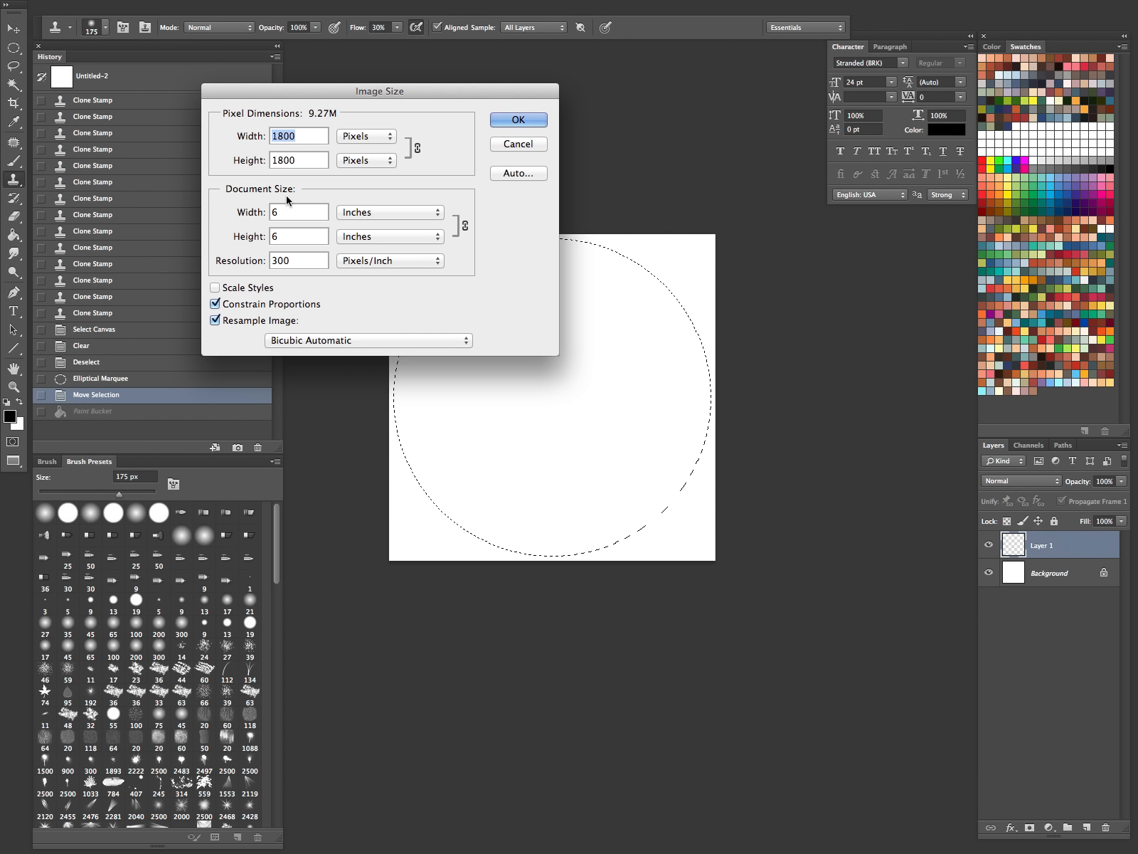
pyautogui.doubleClick(278, 211)
pyautogui.write('5')
pyautogui.press('Tab')
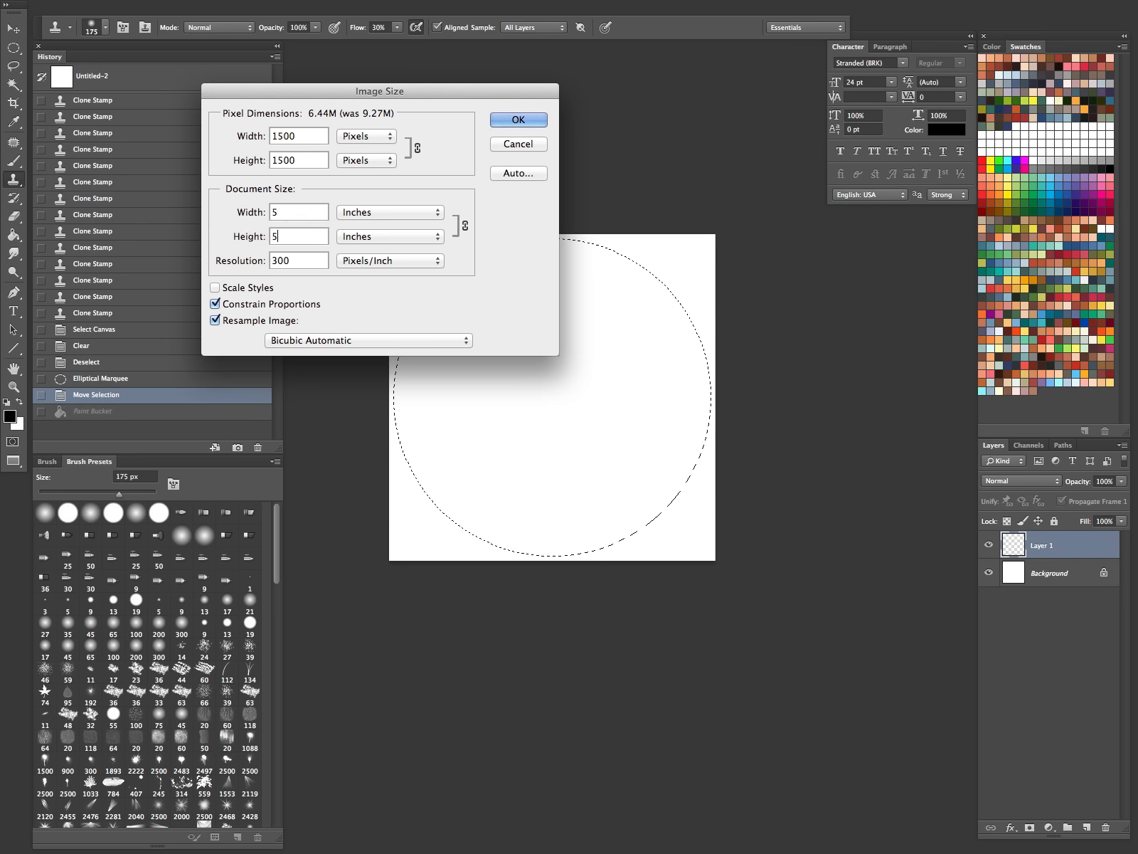
pyautogui.press('Return')
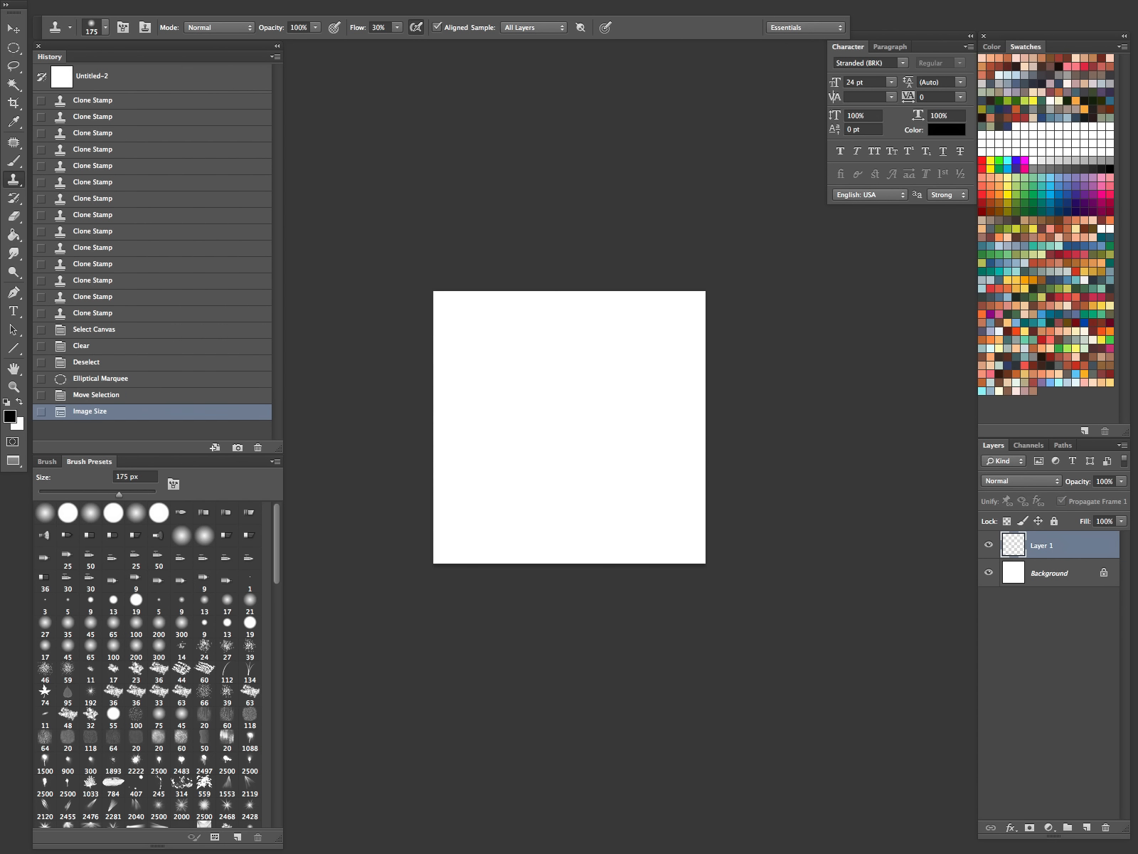
# Make a centred circular selection almost filling the resized canvas and fill it with the mossy stone pattern.
pyautogui.press('m')
pyautogui.moveTo(568, 431); pyautogui.dragTo(701, 288)
pyautogui.moveTo(663, 457); pyautogui.dragTo(662, 444)
pyautogui.press('g')
pyautogui.click(654, 444)
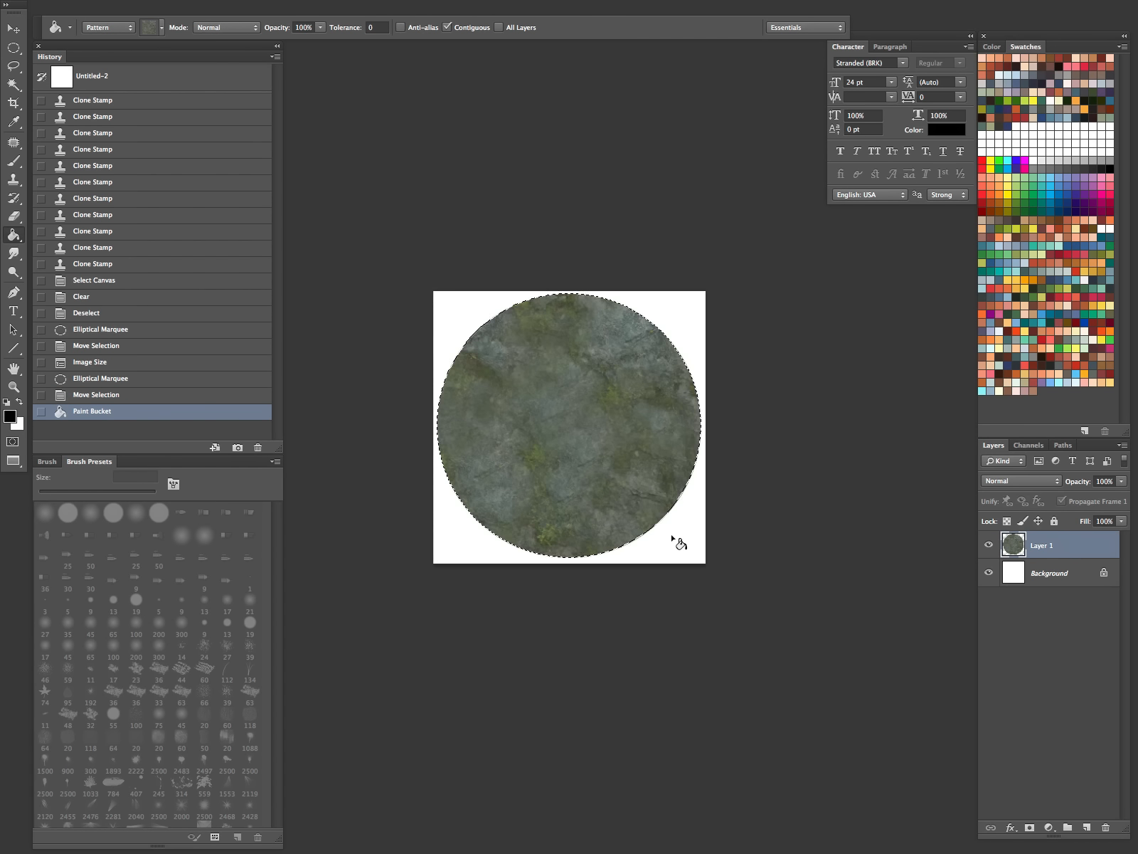
# Check the textured circle up close for seams and remove the selection.
pyautogui.press('z')
pyautogui.click(691, 449)
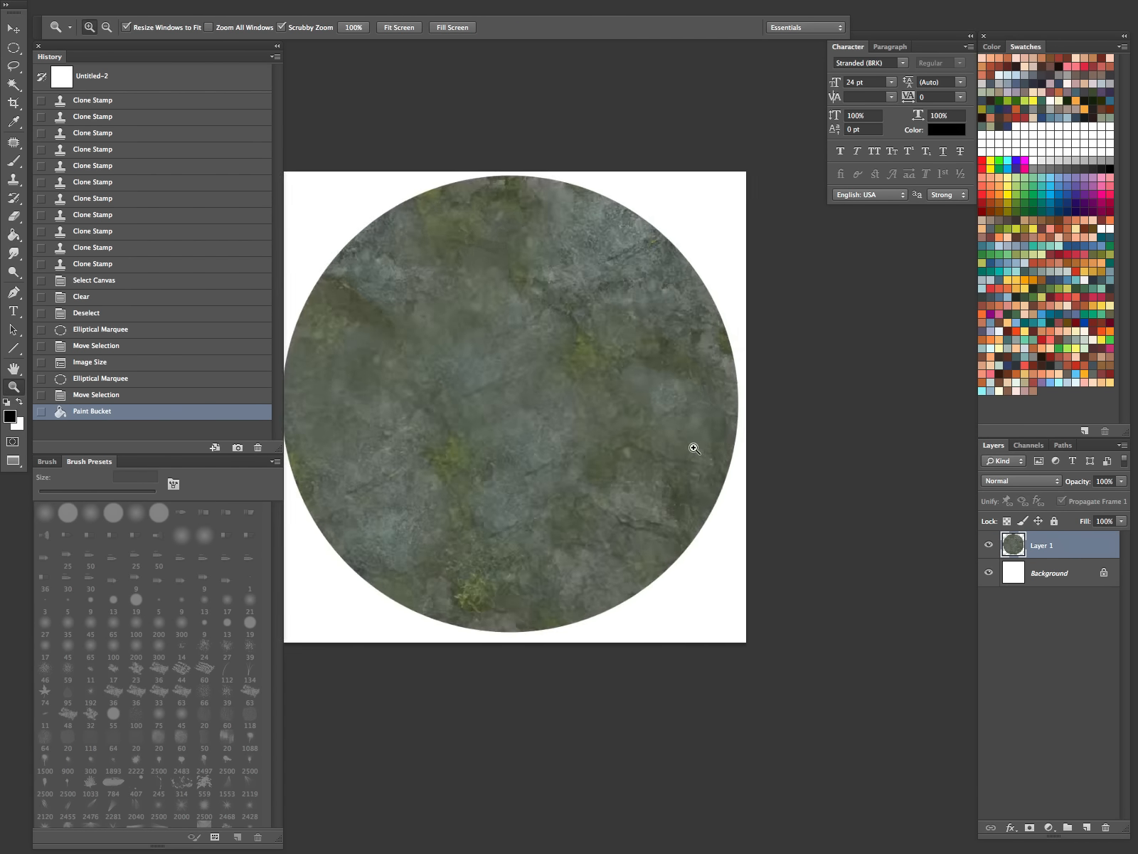
pyautogui.press('Tab')
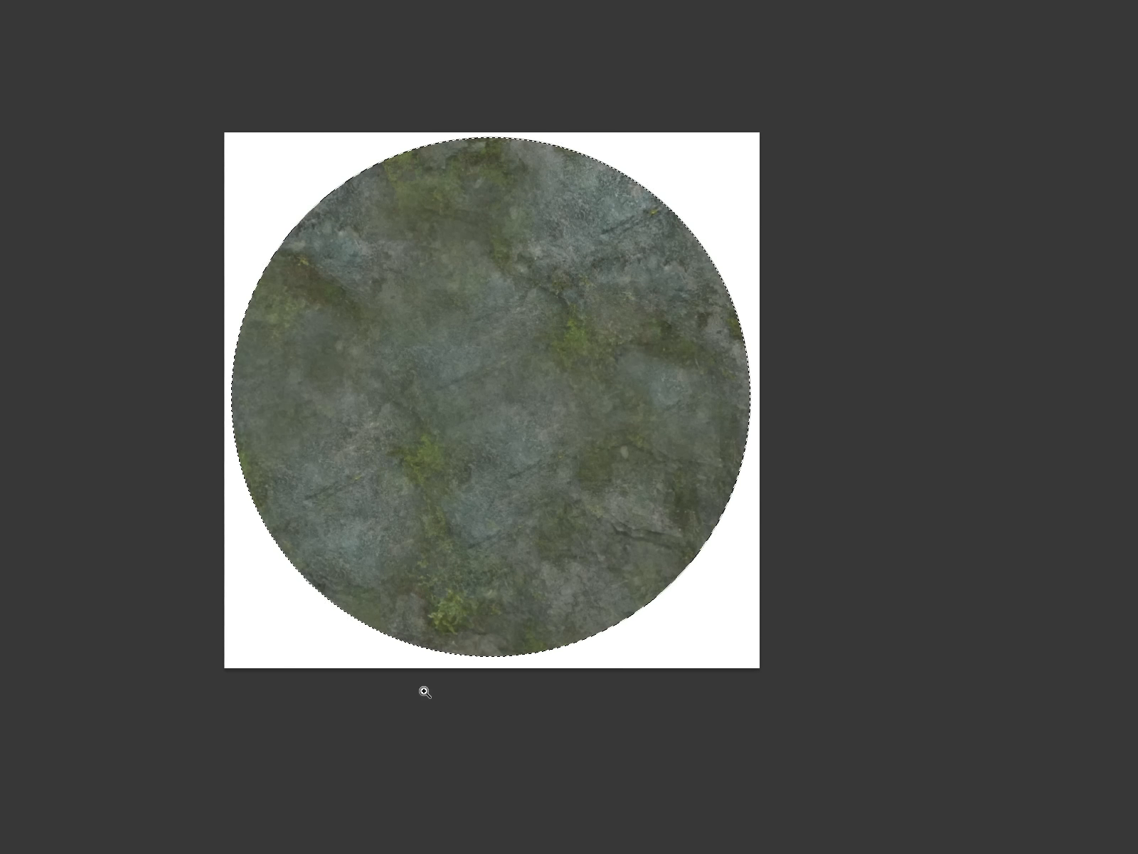
pyautogui.keyDown('alt'); pyautogui.click(582, 472); pyautogui.keyUp('alt')
pyautogui.press('Tab')
pyautogui.hotkey('ctrl', 'd')
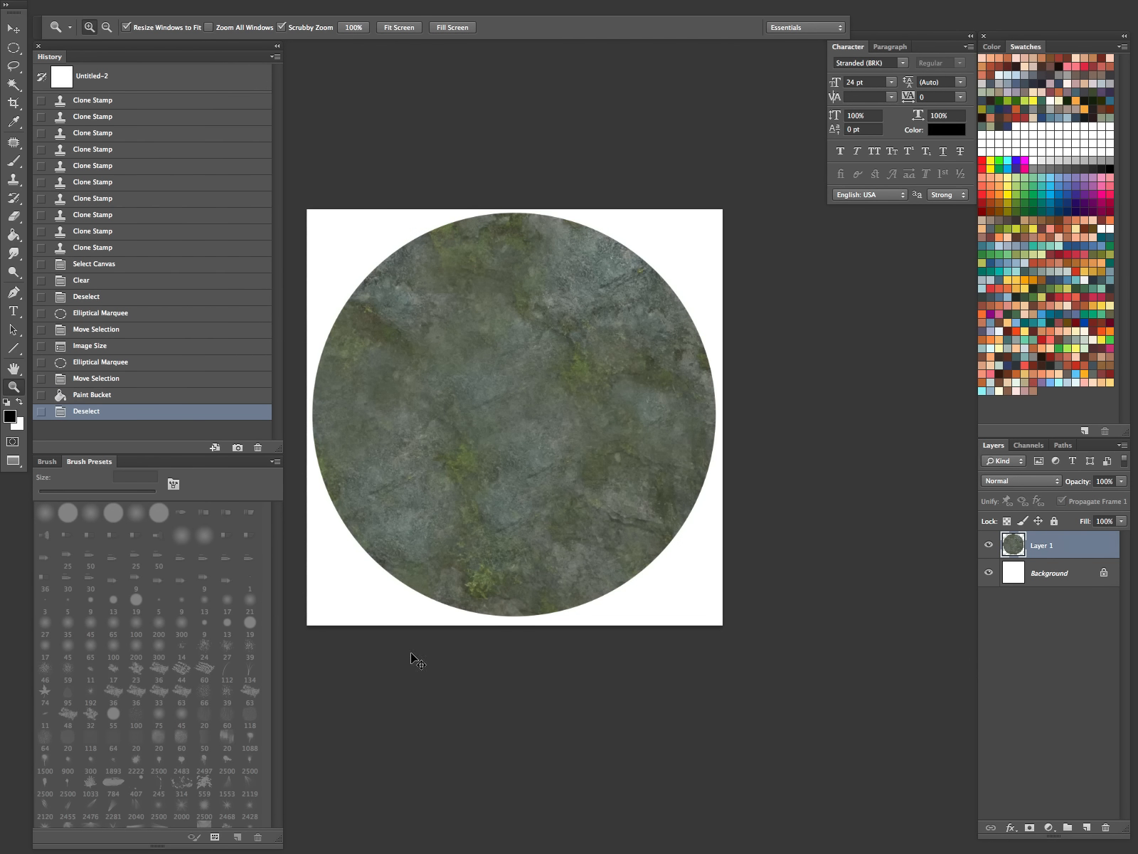
pyautogui.hotkey('ctrl', 't')
pyautogui.moveTo(790, 625); pyautogui.dragTo(795, 639)
pyautogui.hotkey('ctrl', 'z')
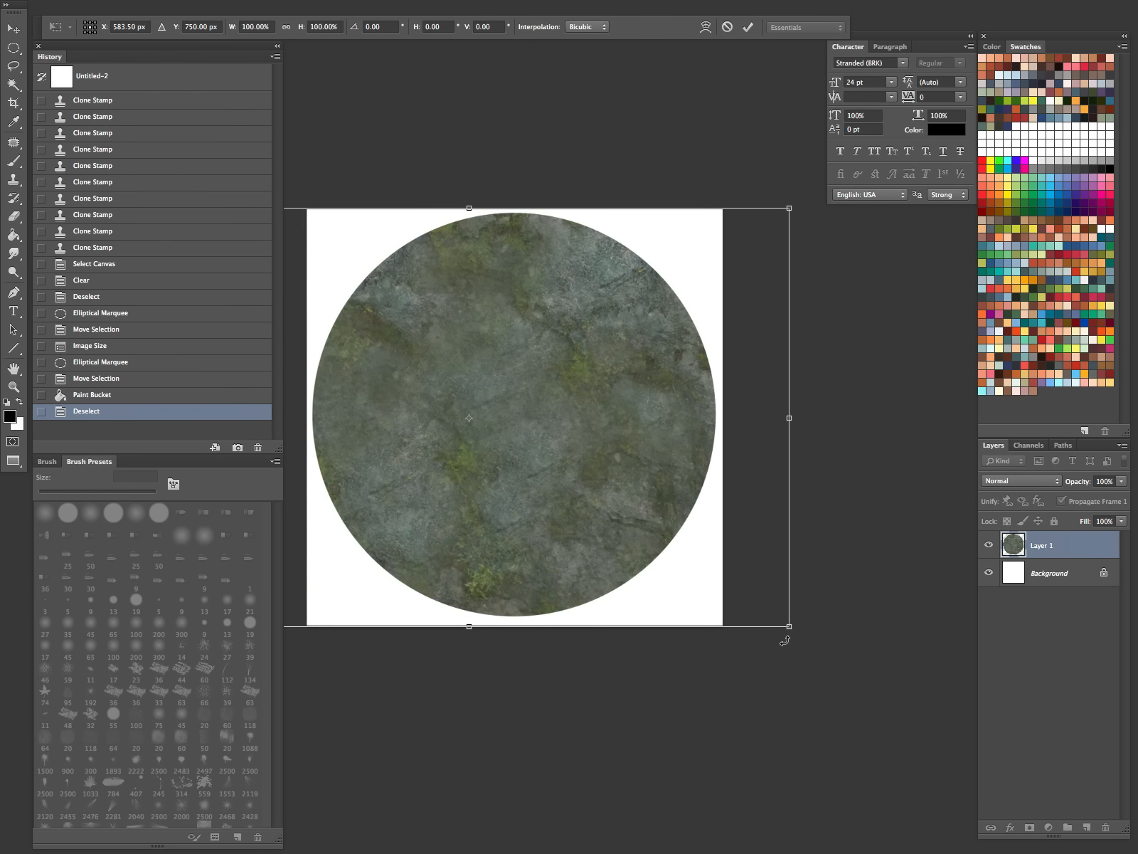
pyautogui.press('Escape')
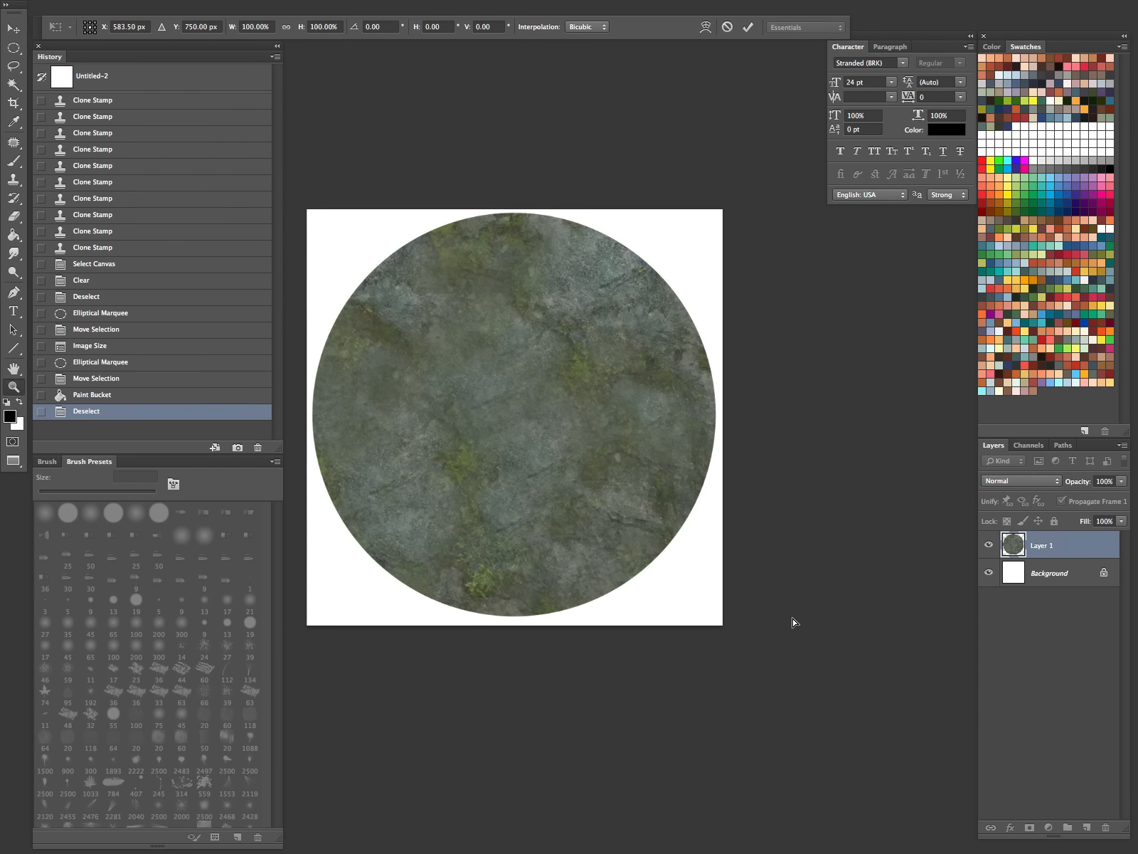
# Crop the image to the full canvas so nothing extends beyond its edges, and remove the selection.
pyautogui.press('z')
pyautogui.hotkey('ctrl', 'a')
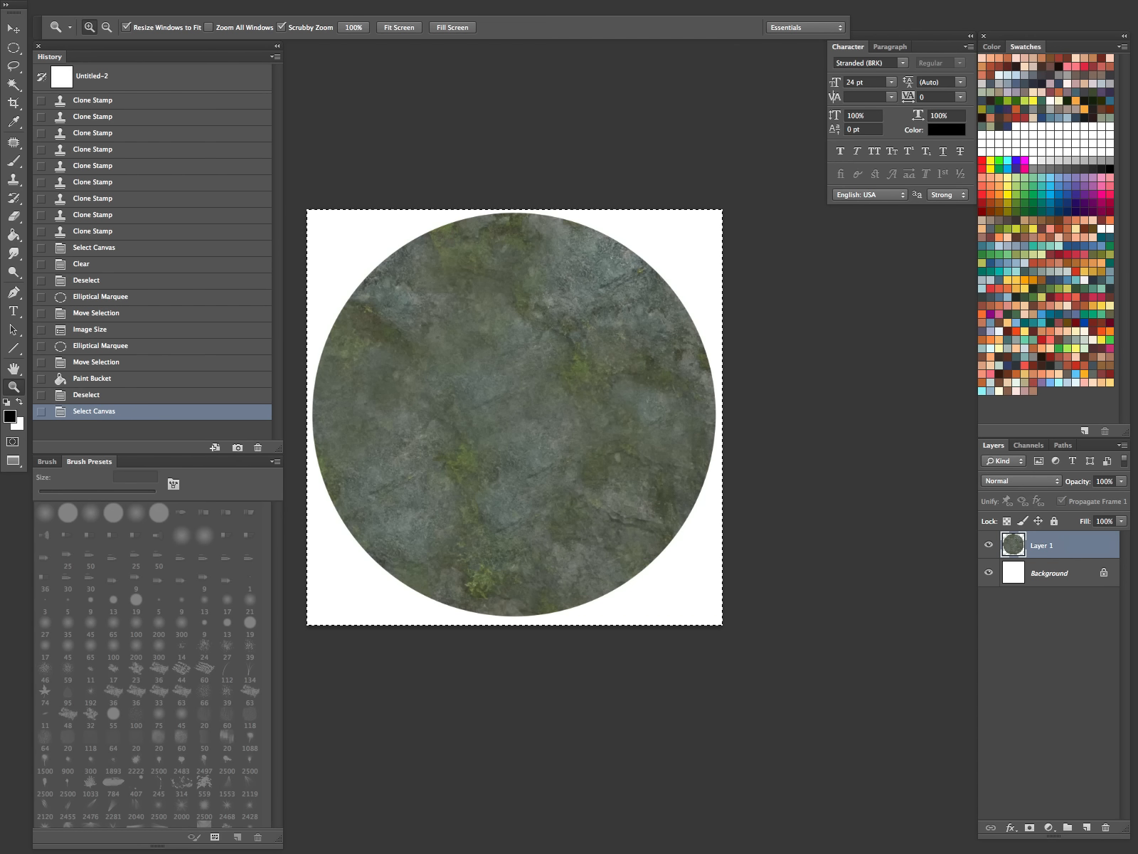
pyautogui.hotkey('alt', 'i')
pyautogui.press('p')
pyautogui.hotkey('ctrl', 'd')
# Enlarge the textured circle slightly with Free Transform so it nearly reaches the canvas edges.
pyautogui.hotkey('ctrl', 't')
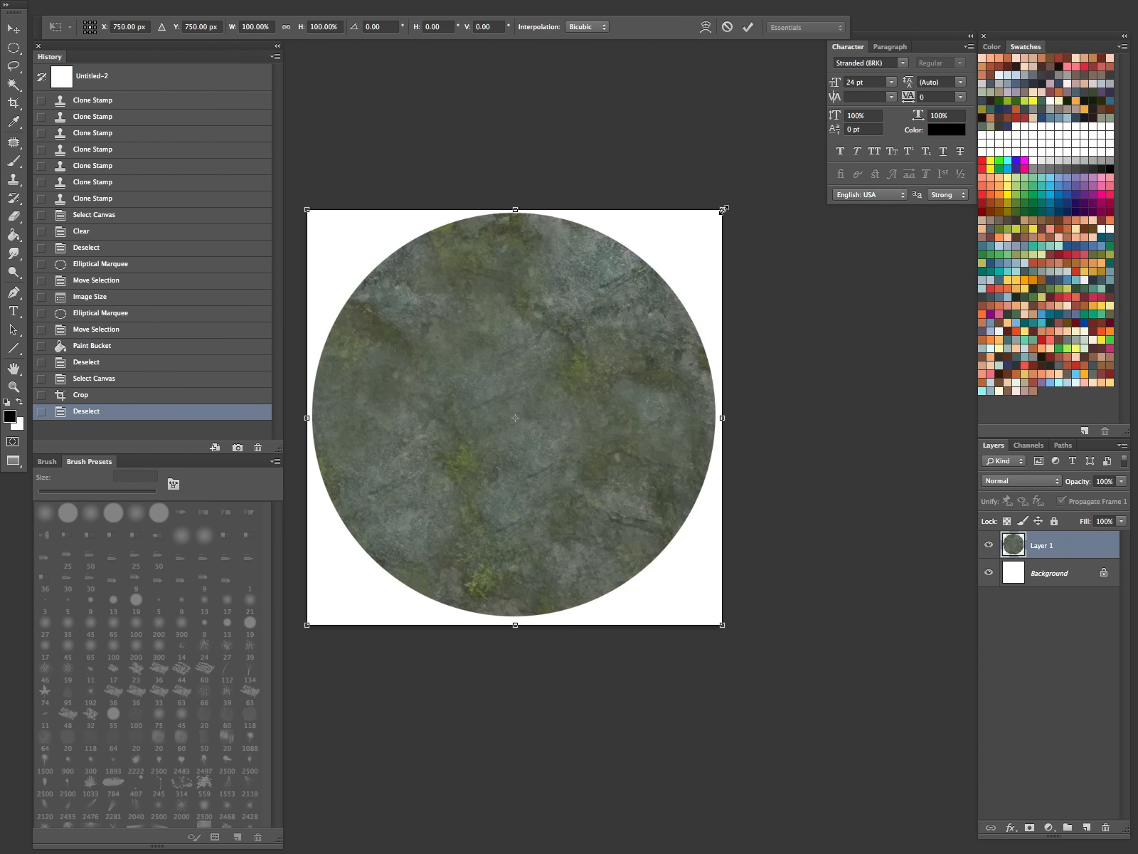
pyautogui.moveTo(726, 209); pyautogui.dragTo(727, 206)
pyautogui.moveTo(727, 629); pyautogui.dragTo(728, 630)
pyautogui.press('Return')
pyautogui.press('z')
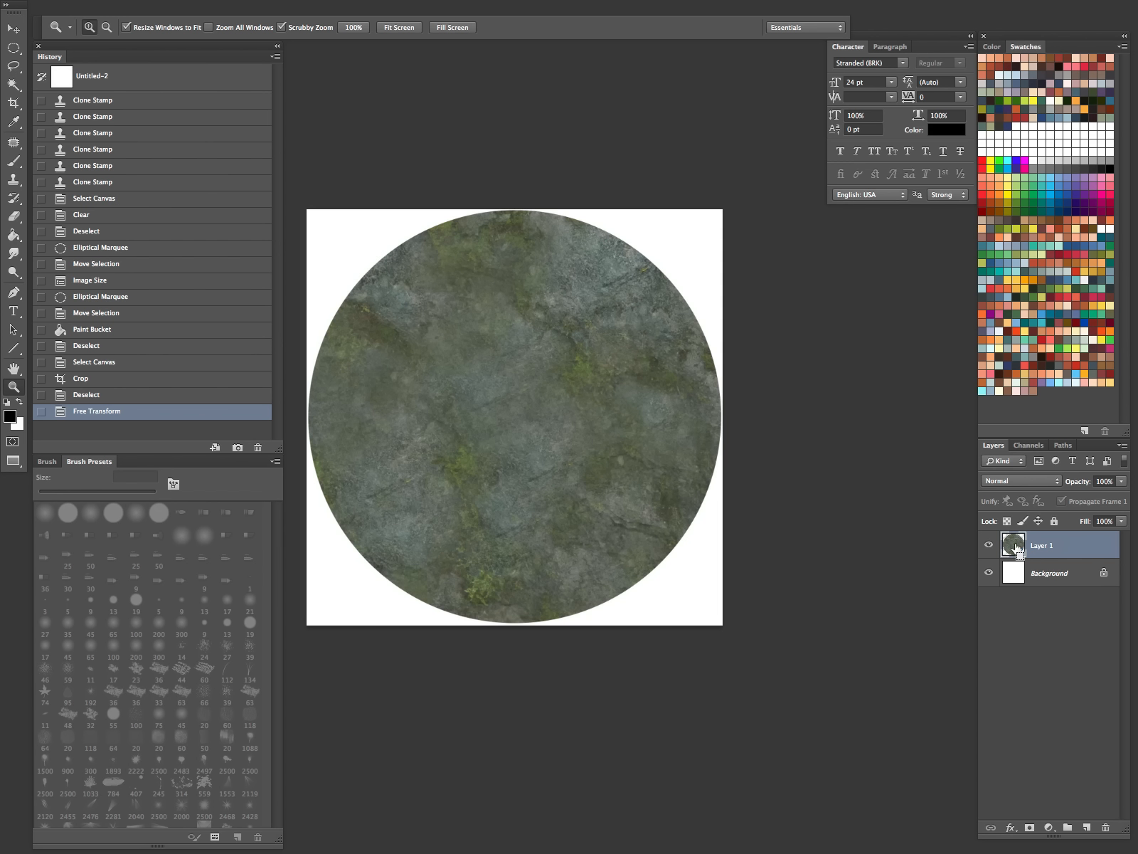
pyautogui.keyDown('ctrl'); pyautogui.click(1015, 546); pyautogui.keyUp('ctrl')
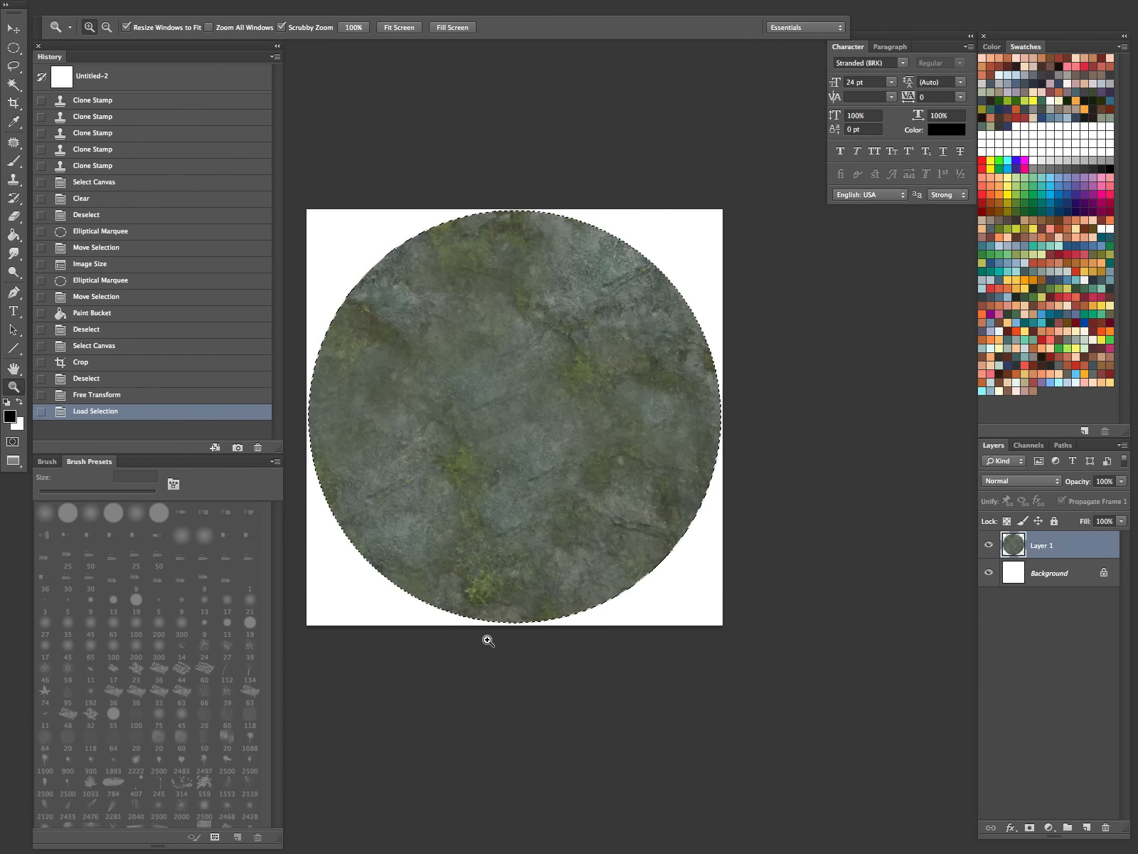
pyautogui.hotkey('ctrl', 'd')
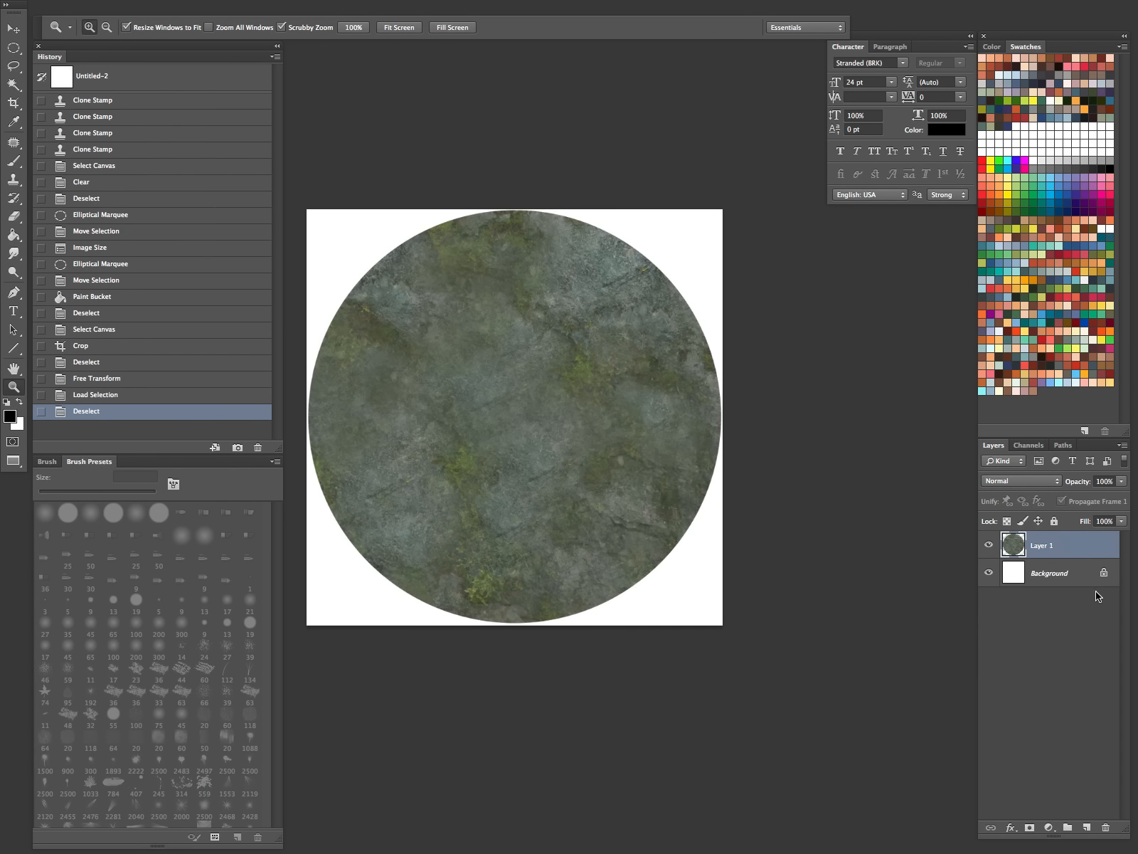
pyautogui.moveTo(1036, 566); pyautogui.dragTo(1030, 827)
pyautogui.press('super+z')
pyautogui.click(1124, 461)
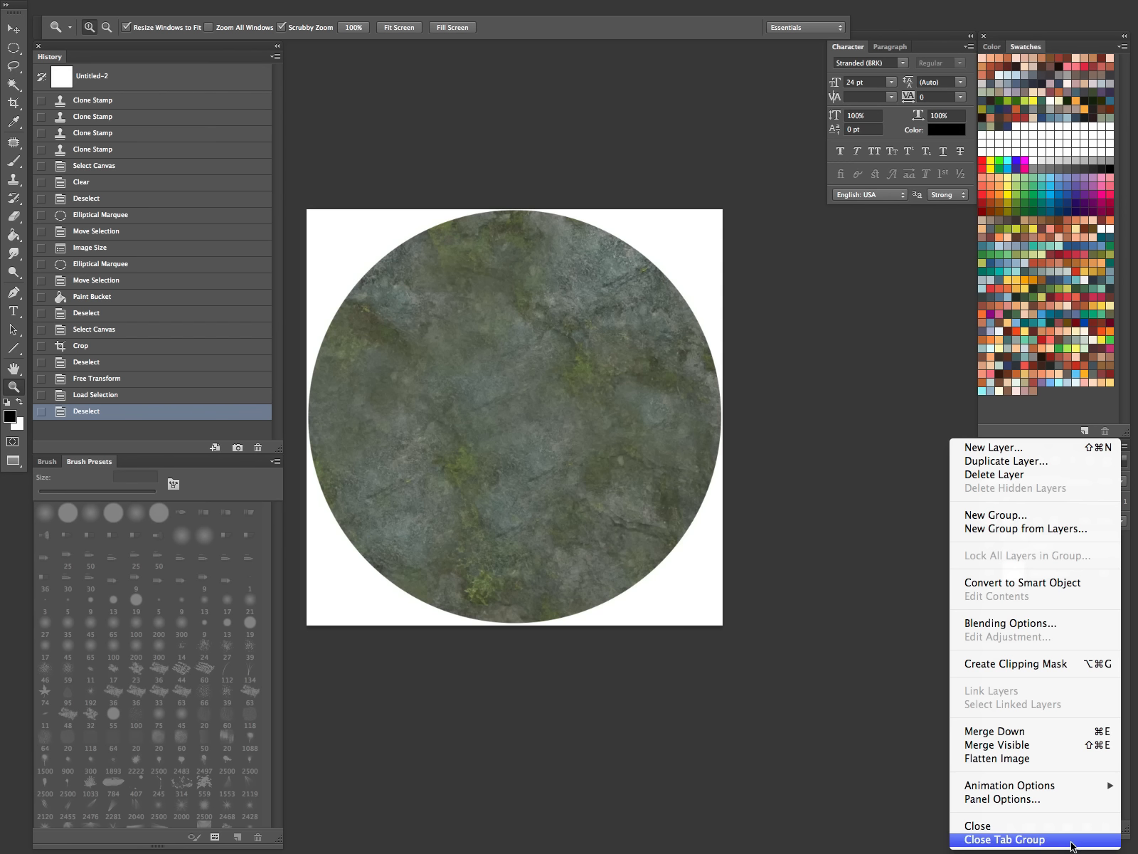
pyautogui.click(899, 634)
# Load the textured circle's outline as a selection and apply the Spherize filter at 100% in Normal mode.
pyautogui.keyDown('super'); pyautogui.click(1015, 547); pyautogui.keyUp('super')
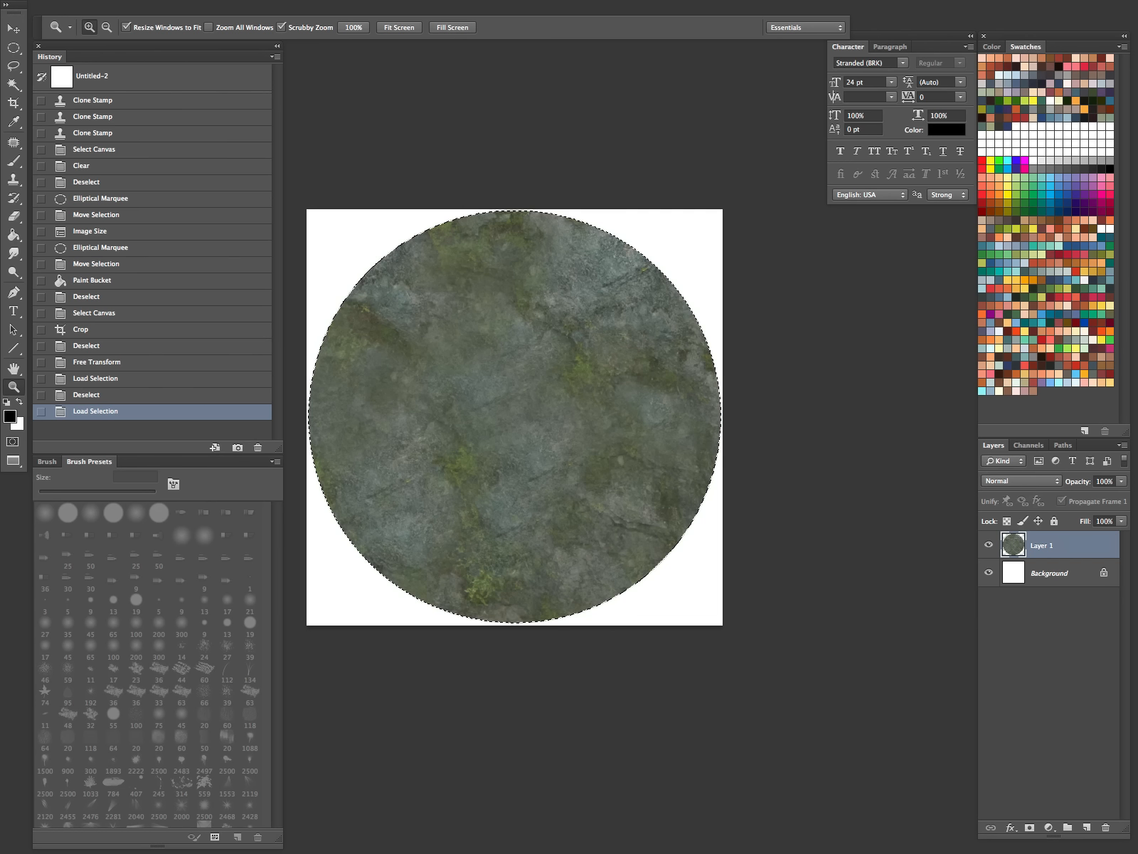
pyautogui.moveTo(465, 91); pyautogui.dragTo(473, 206)
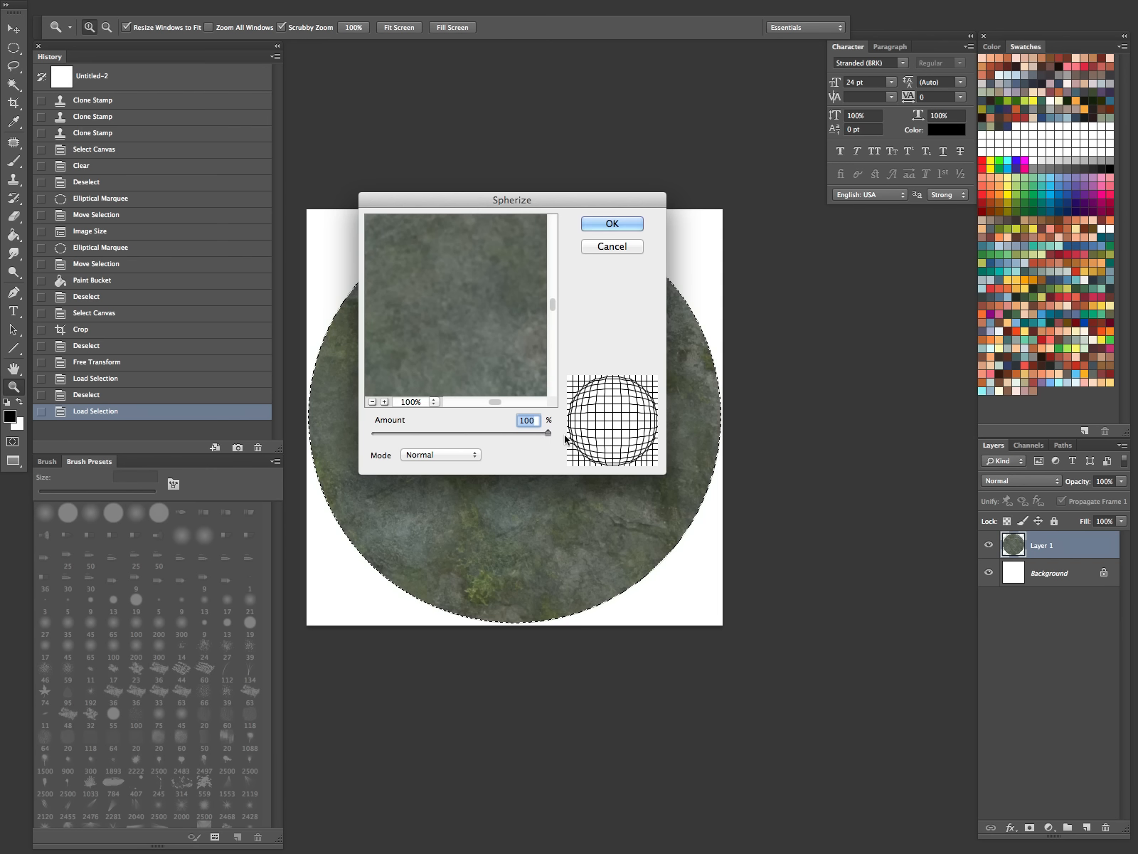
pyautogui.click(471, 459)
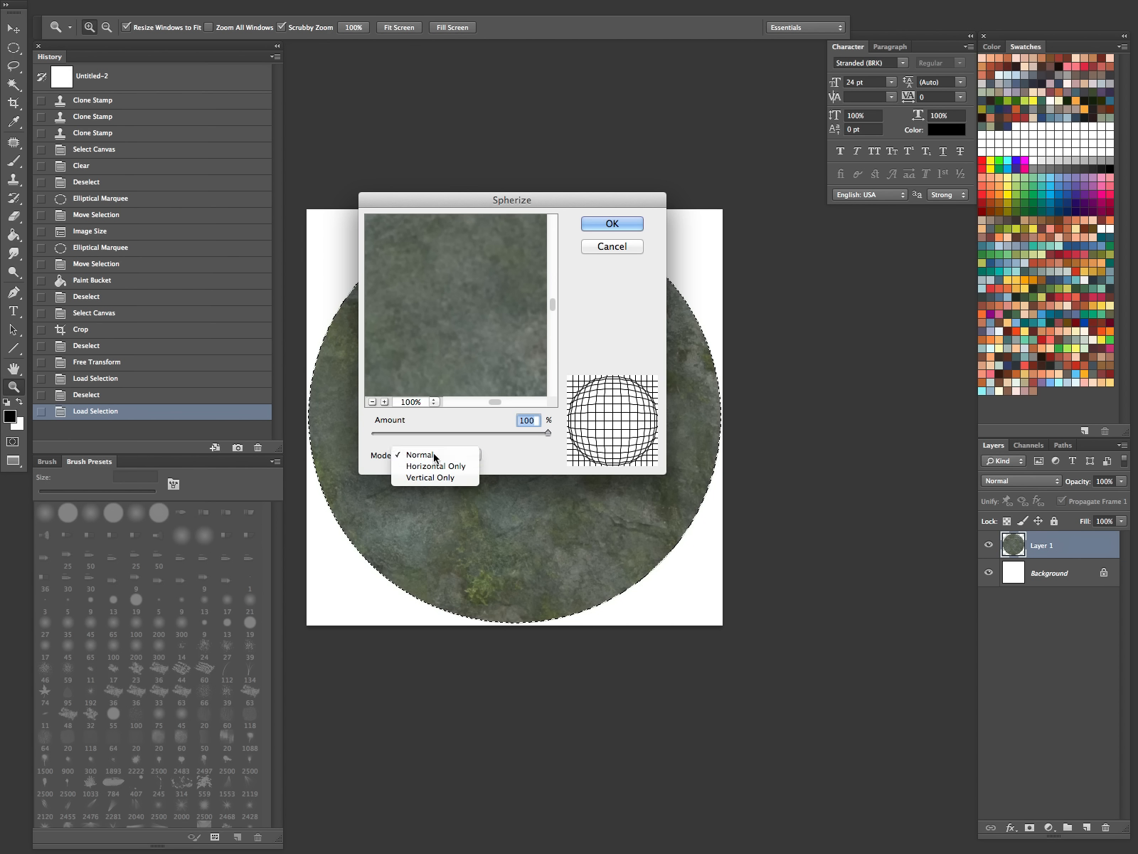
pyautogui.click(444, 458)
pyautogui.click(635, 232)
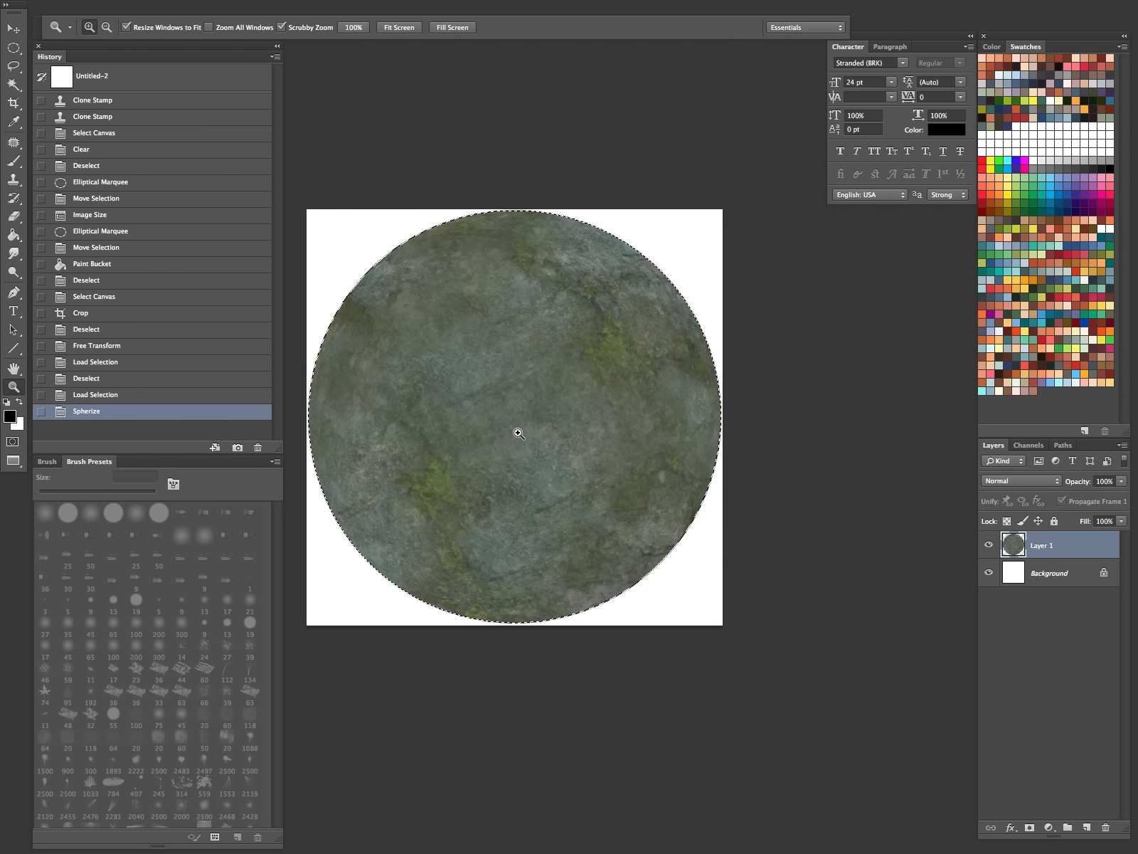
# Apply the same Spherize filter a second time to strengthen the bulge, and remove the selection.
pyautogui.press('h')
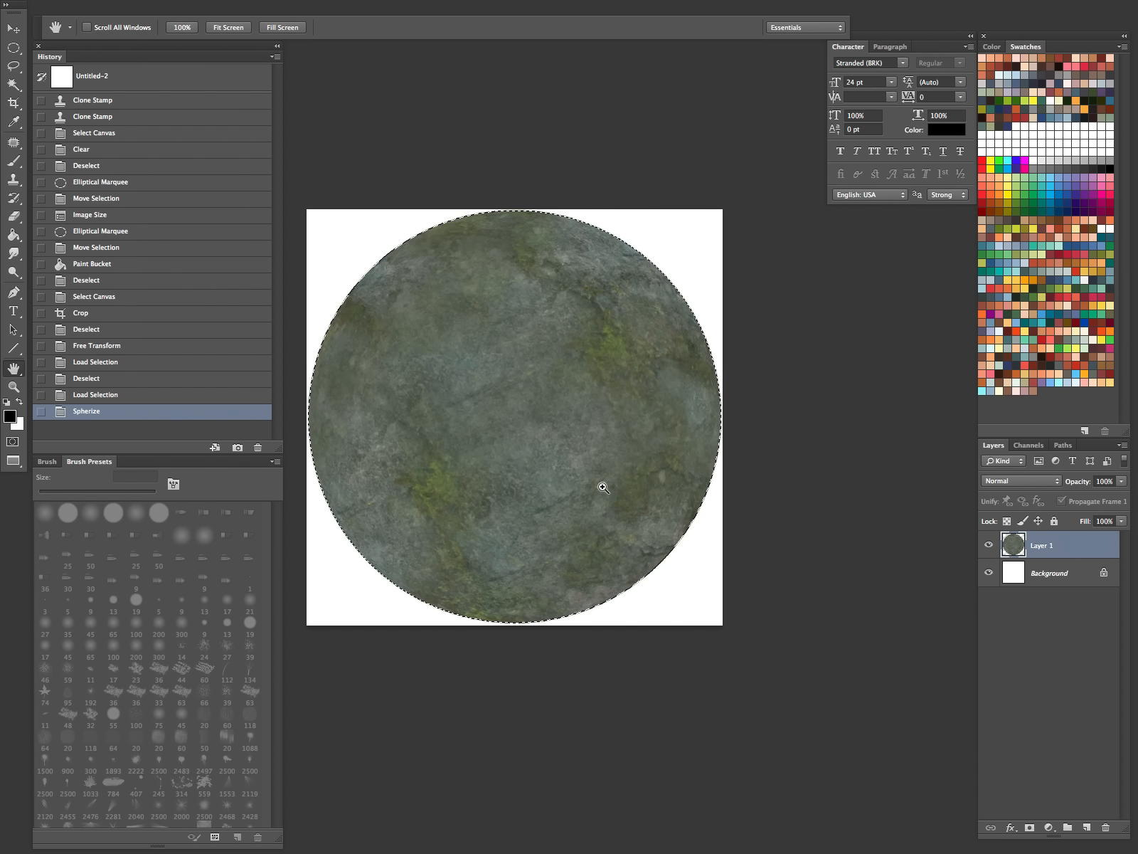
pyautogui.press('super+f')
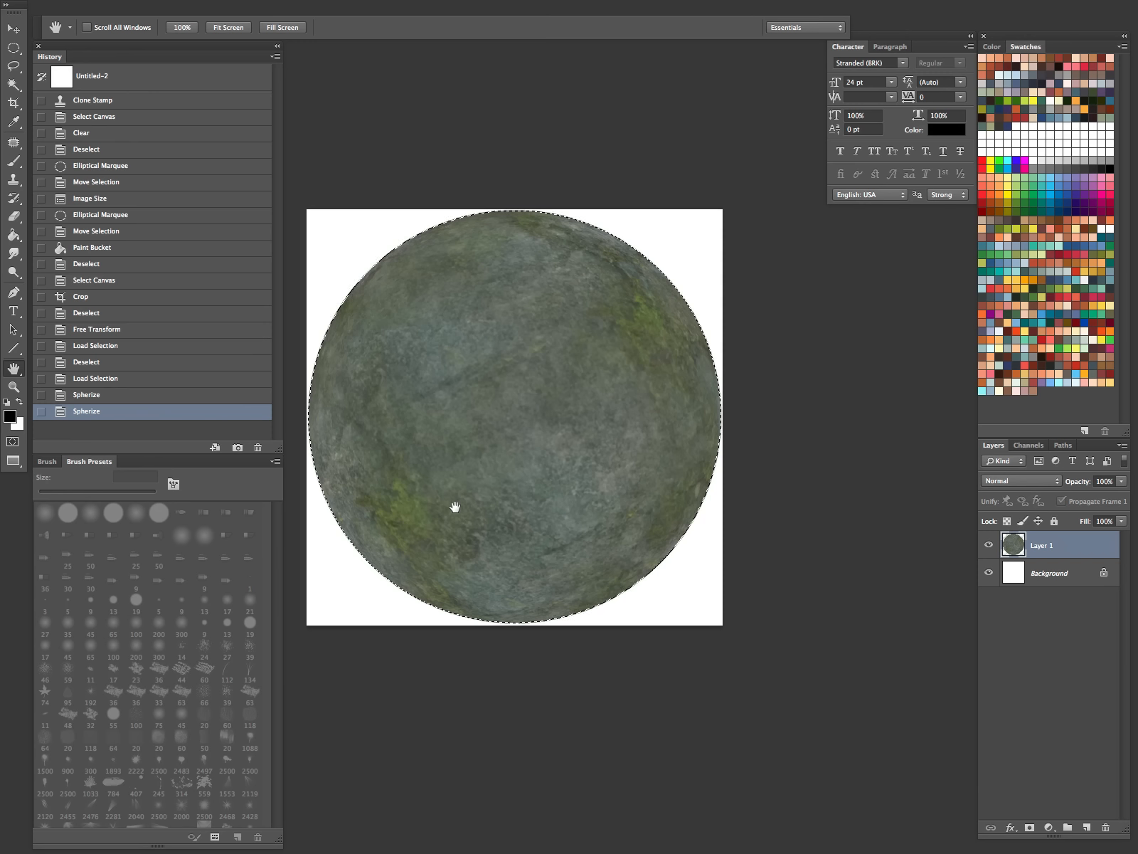
pyautogui.hotkey('ctrl', 'd')
pyautogui.press('z')
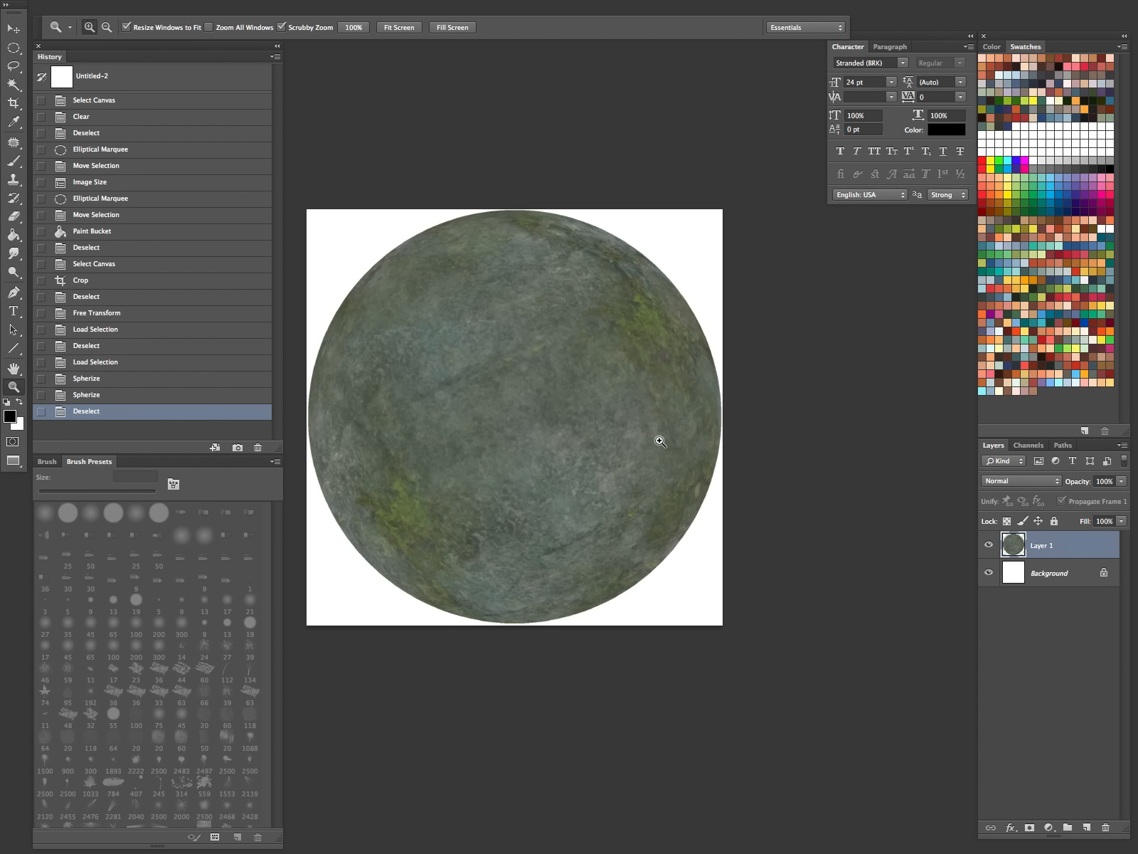
pyautogui.moveTo(658, 437); pyautogui.dragTo(574, 579)
pyautogui.moveTo(643, 480)
pyautogui.mouseDown()
pyautogui.moveTo(621, 527)
pyautogui.moveTo(659, 455)
pyautogui.moveTo(654, 466)
pyautogui.mouseUp()
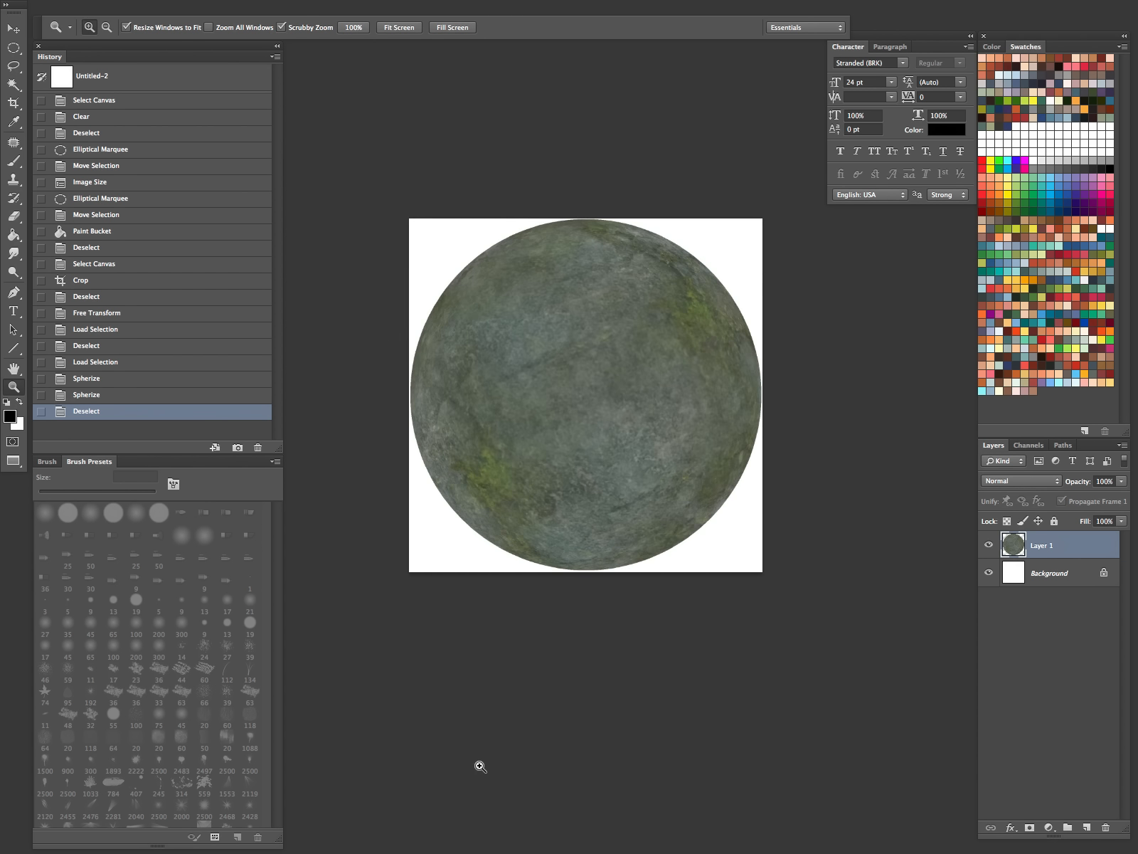
# Add a new empty layer above the planet layer with the default settings.
pyautogui.hotkey('ctrl', 't')
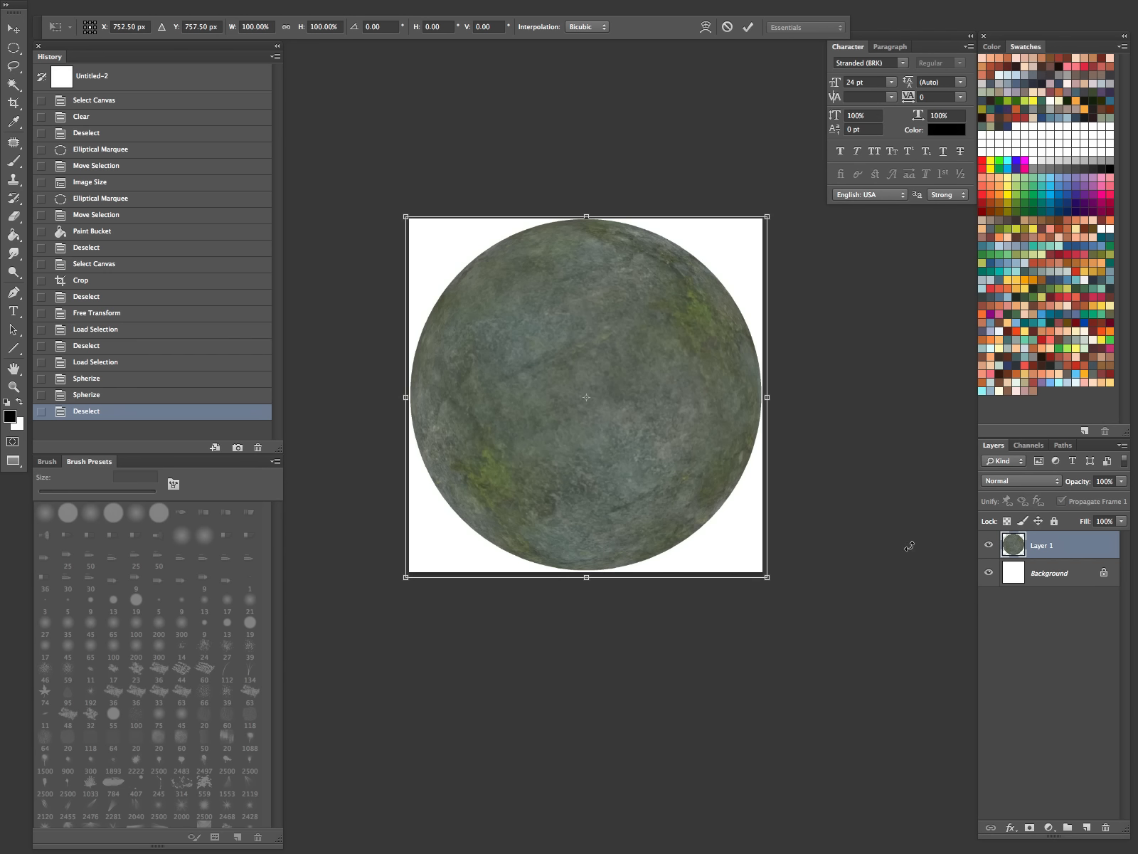
pyautogui.press('z')
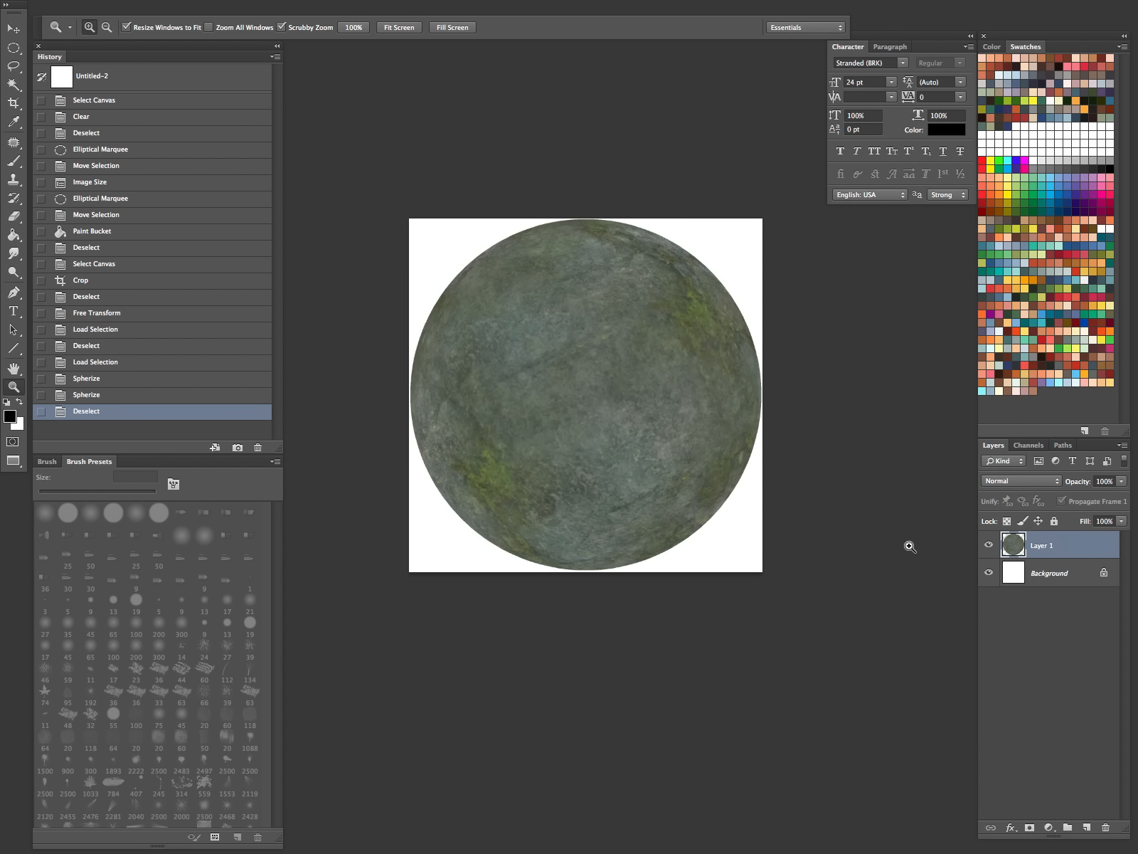
pyautogui.press('super+shift+n')
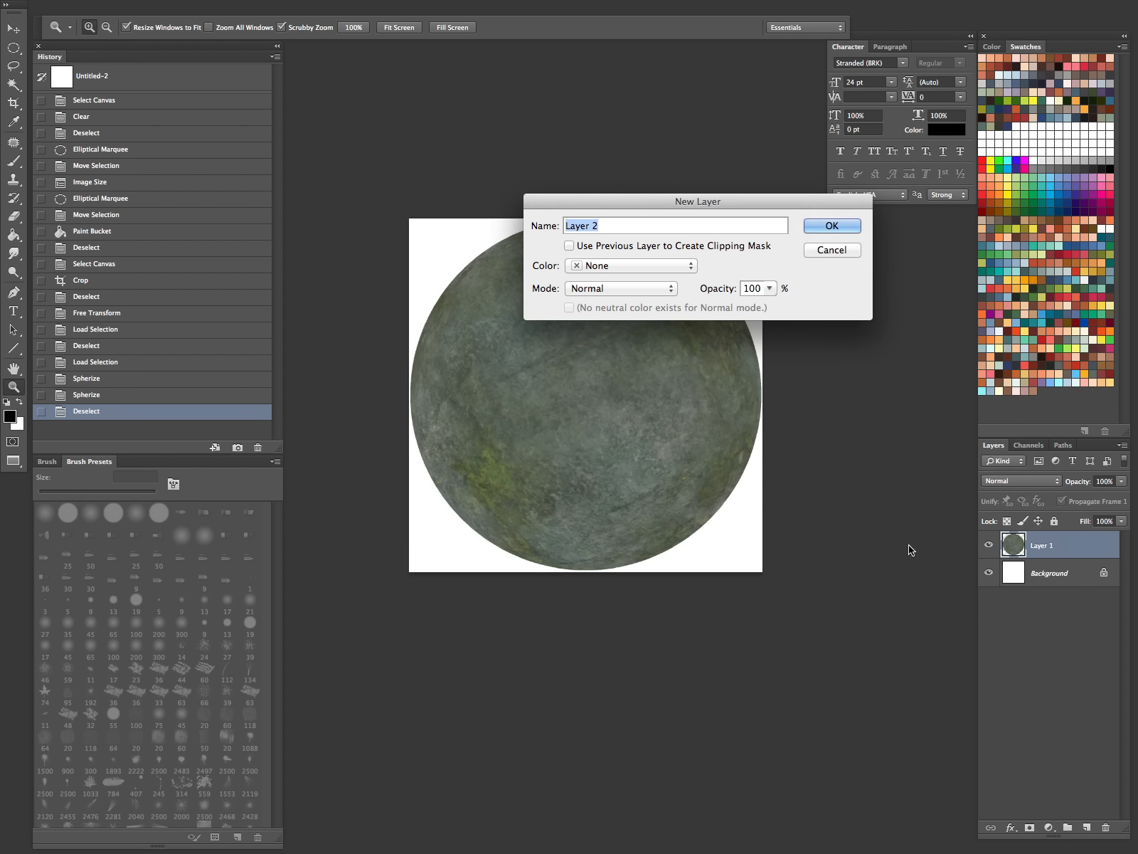
pyautogui.press('Return')
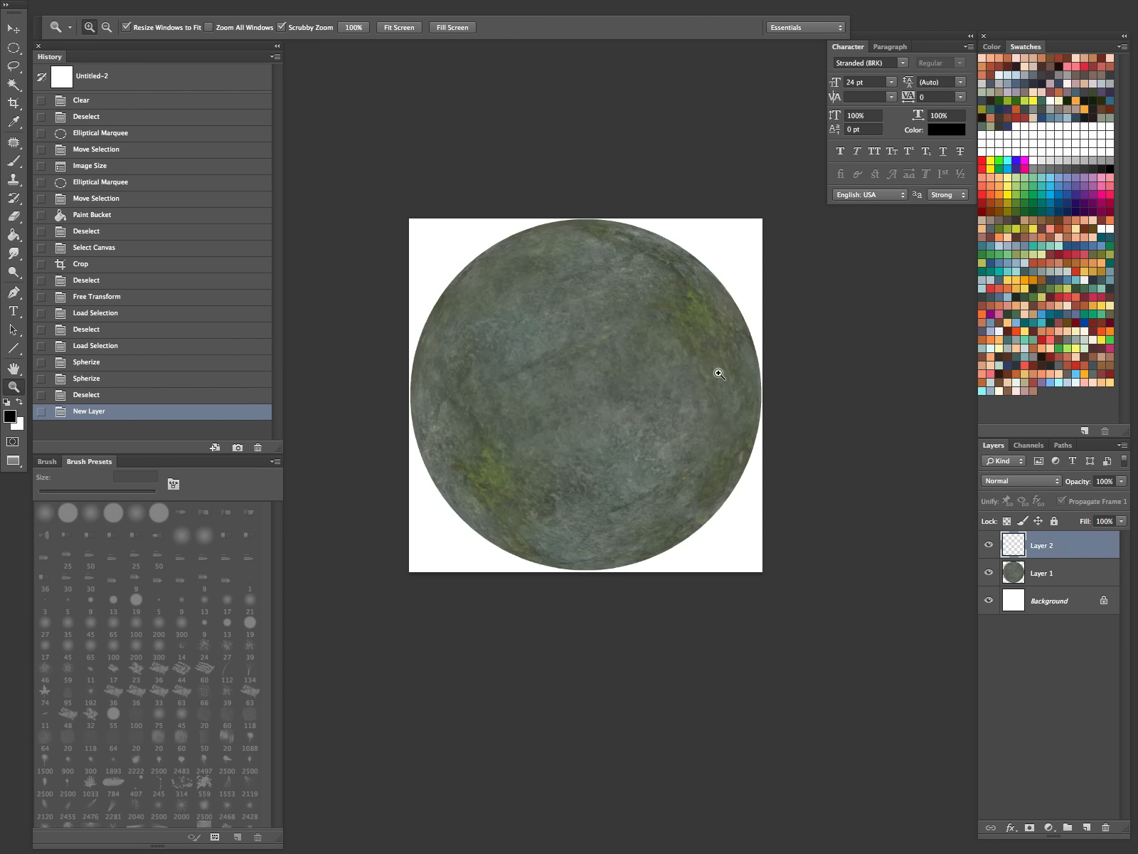
# Rotate the planet layer by about -99 degrees with Free Transform.
pyautogui.click(1040, 574)
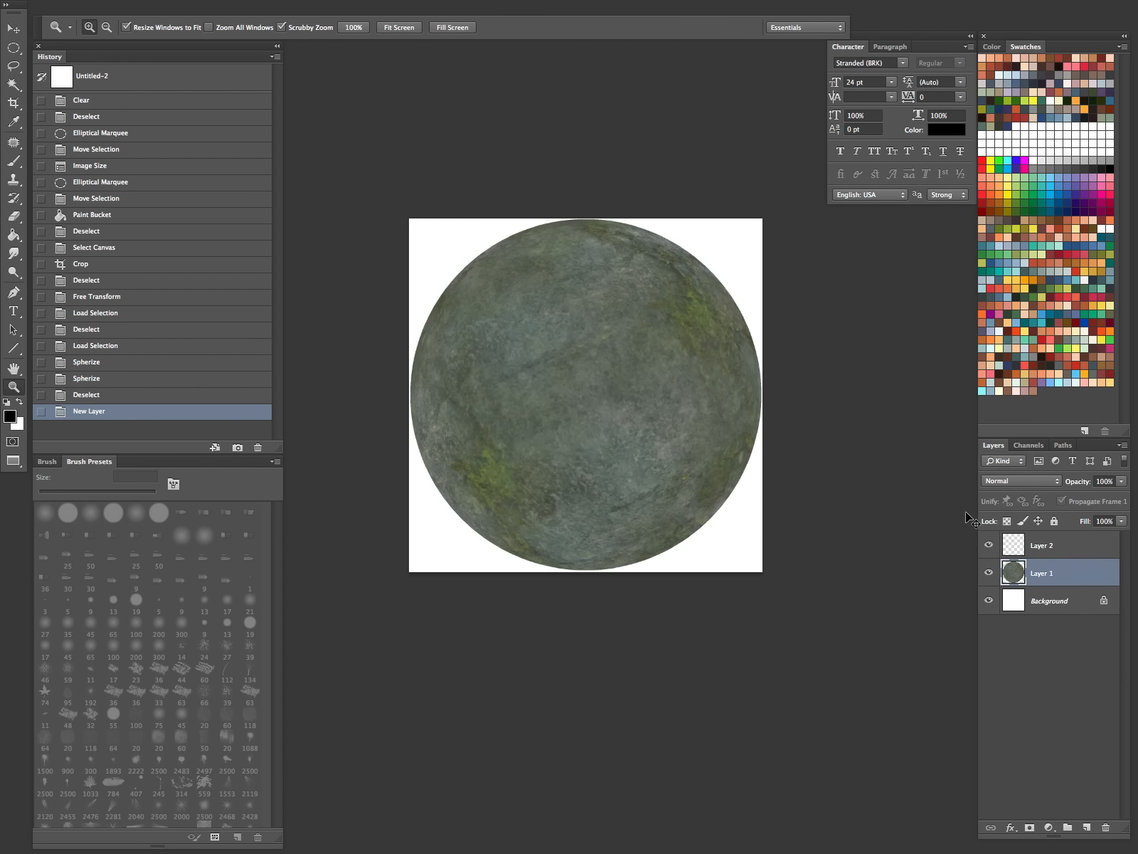
pyautogui.hotkey('ctrl', 't')
pyautogui.moveTo(819, 384); pyautogui.dragTo(542, 149)
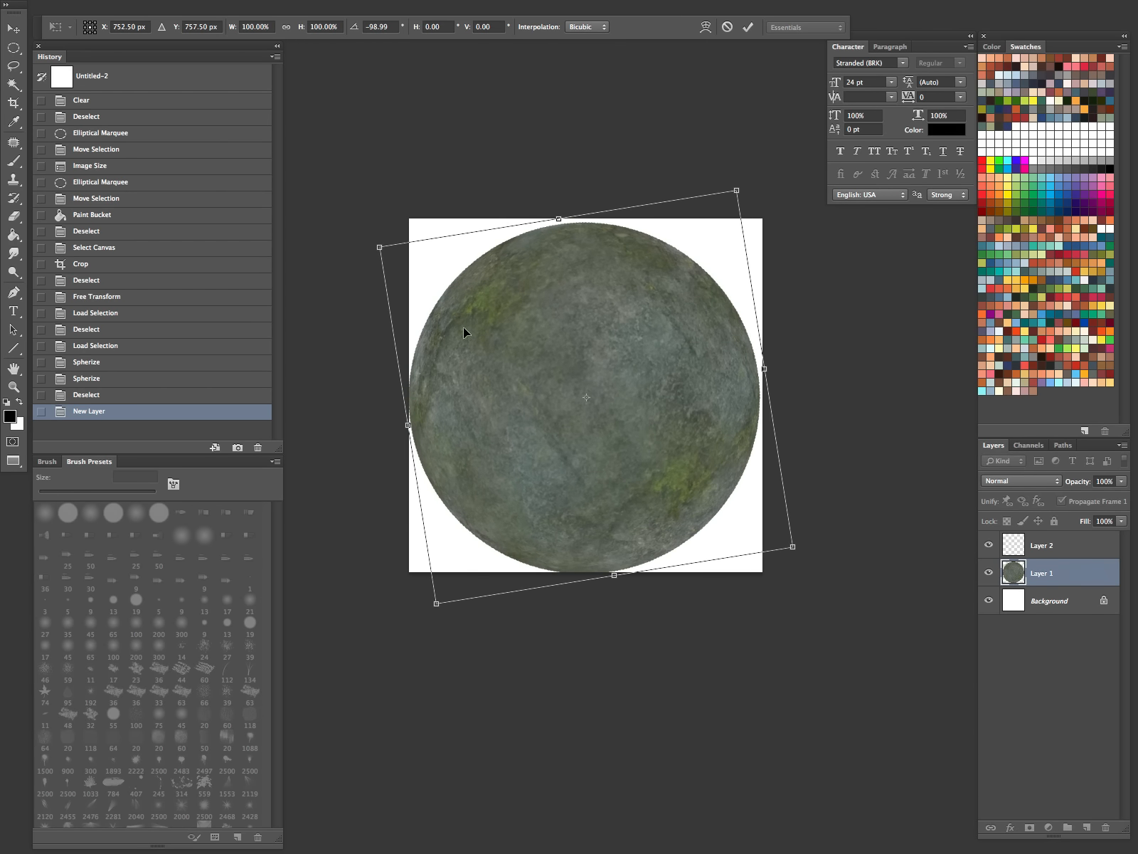
pyautogui.press('z')
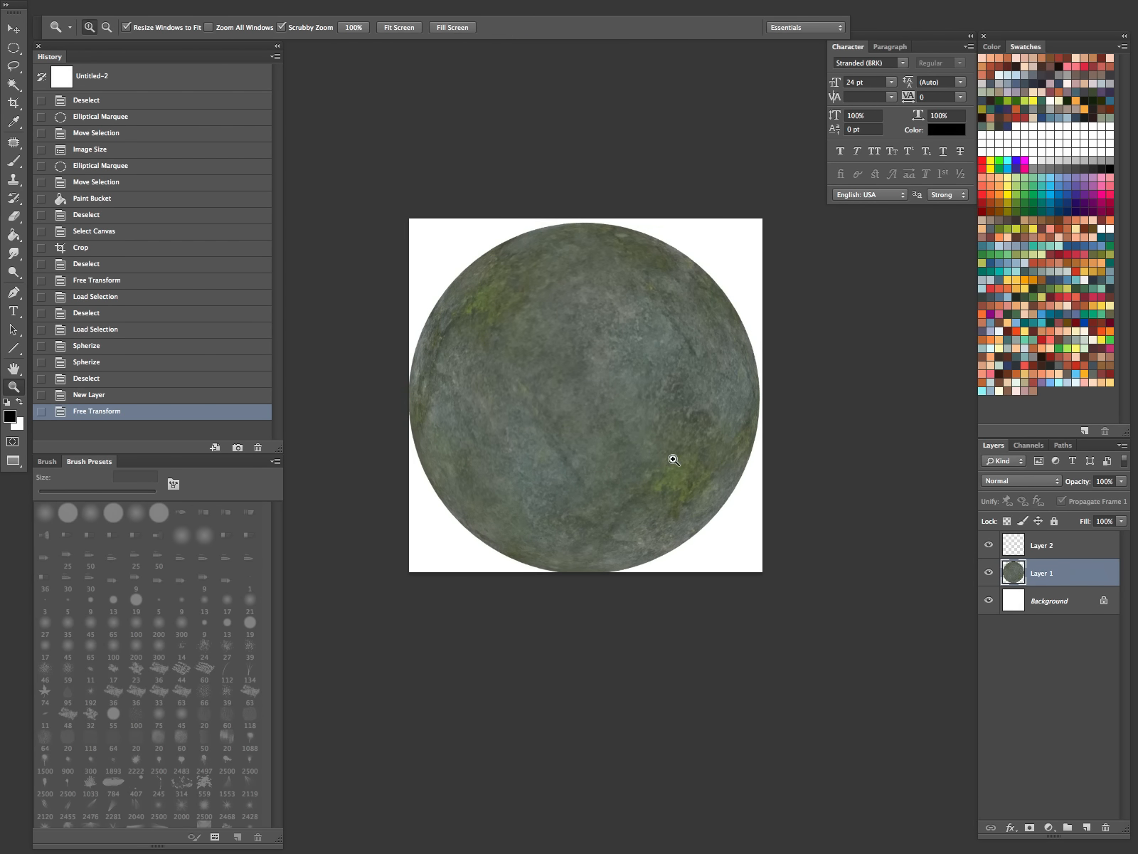
# Nudge the rotated planet slightly up and to the right so it sits centred on the canvas.
pyautogui.press('v')
pyautogui.press('Up')
pyautogui.press('Up')
pyautogui.press('Up')
pyautogui.press('Up')
pyautogui.press('Up')
pyautogui.press('Right')
pyautogui.press('Right')
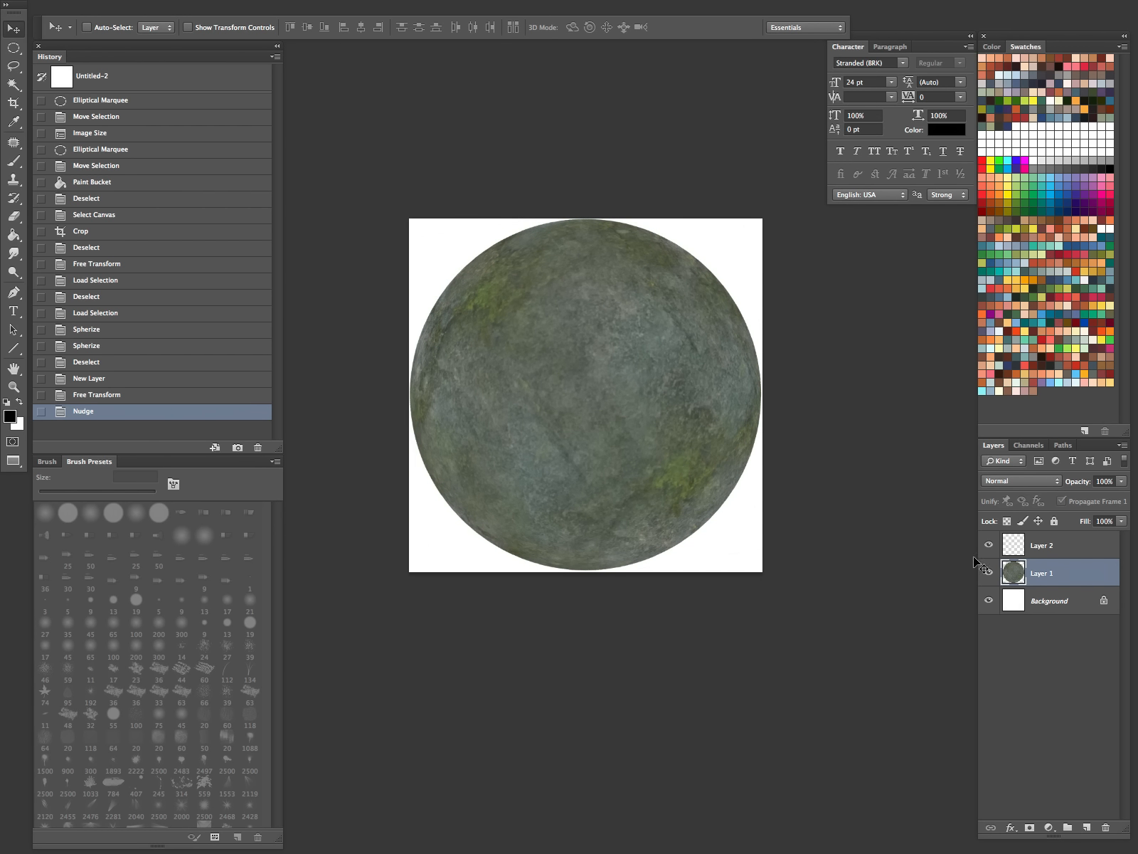
pyautogui.click(989, 545)
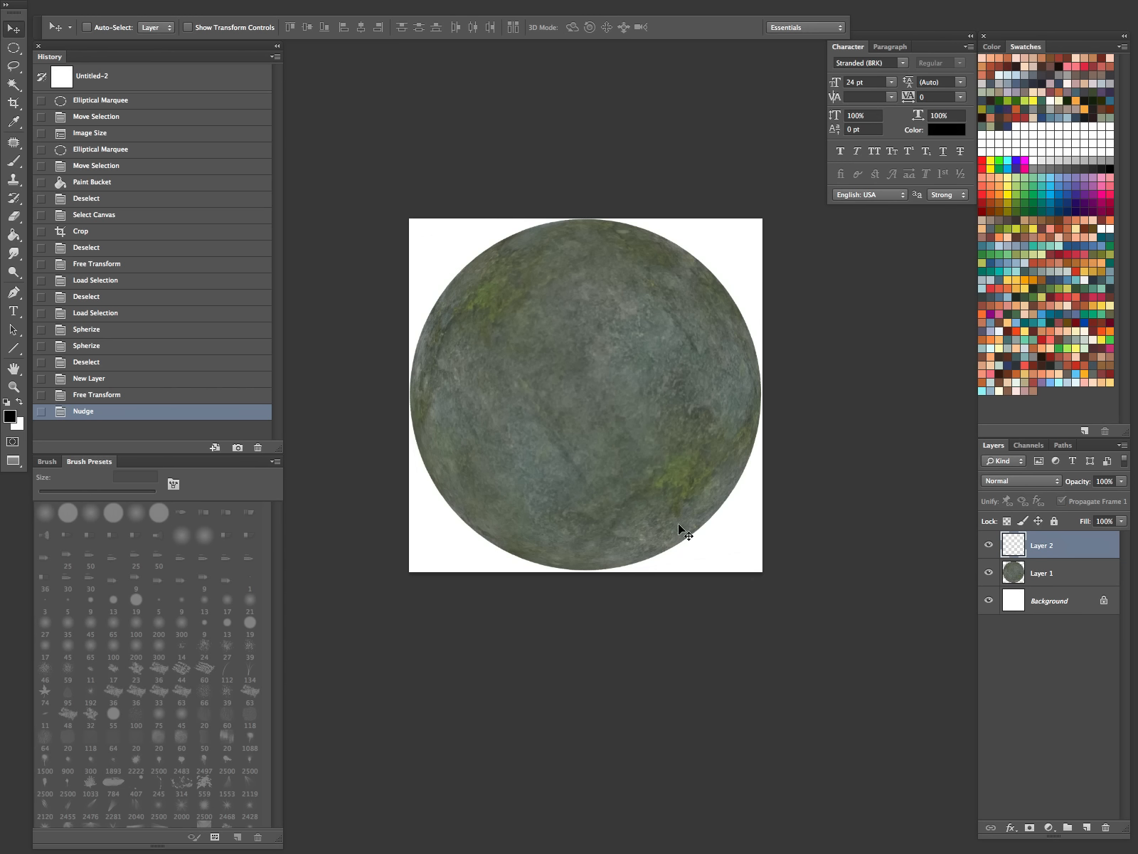
pyautogui.click(989, 573)
pyautogui.click(989, 572)
pyautogui.click(1016, 578)
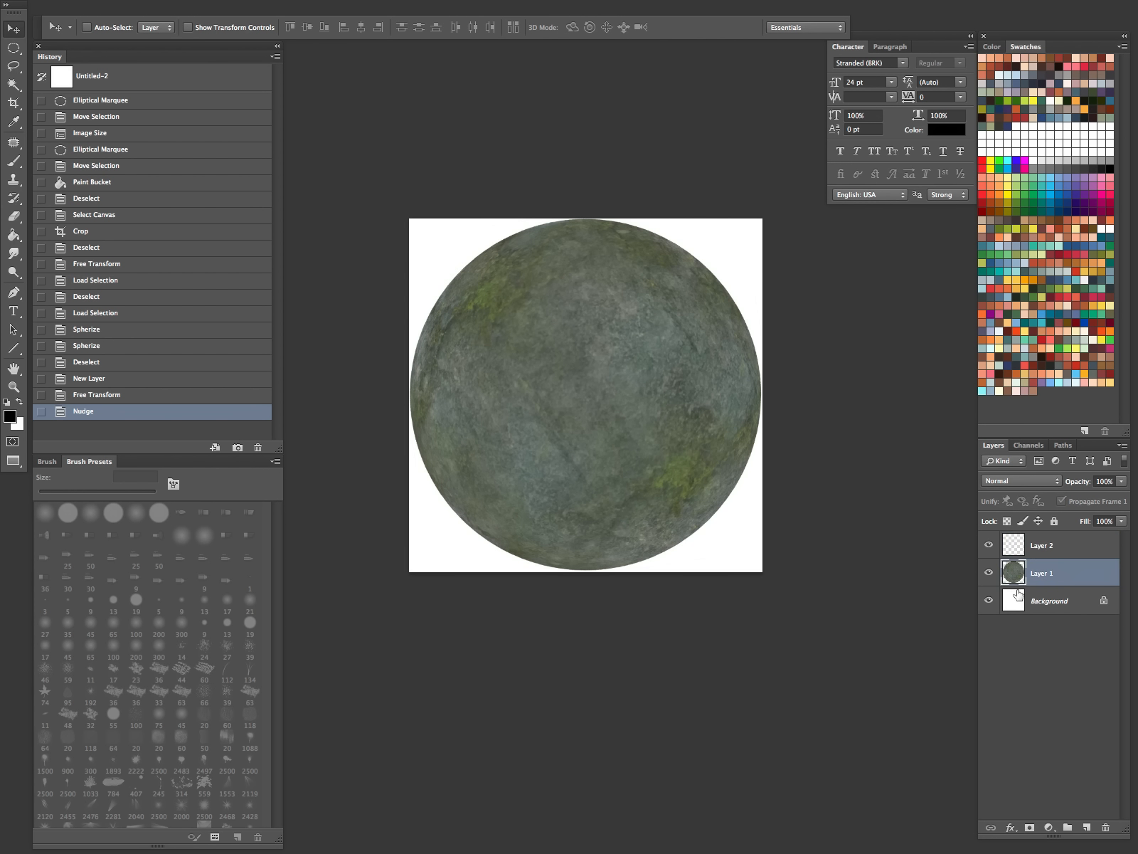
pyautogui.click(1049, 548)
pyautogui.click(1039, 577)
pyautogui.press('super+u')
pyautogui.click(1072, 211)
pyautogui.moveTo(935, 200); pyautogui.dragTo(934, 158)
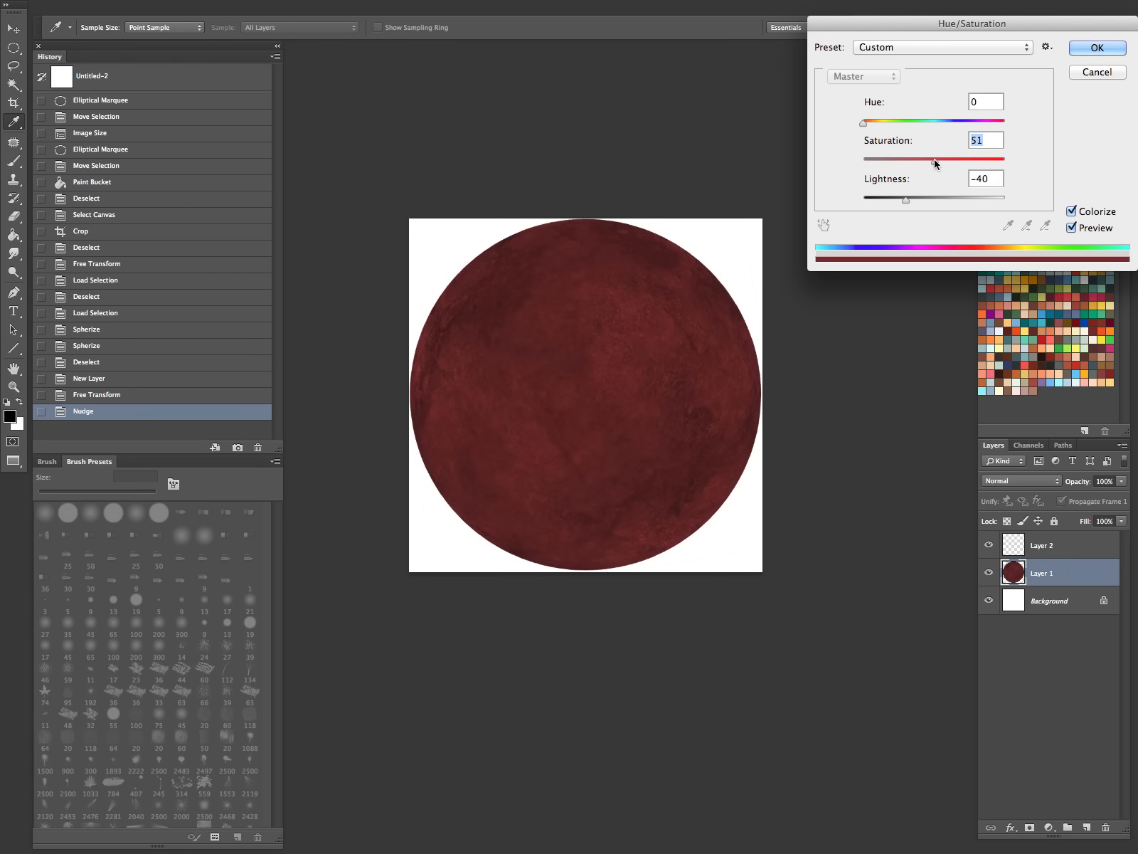
pyautogui.moveTo(864, 122); pyautogui.dragTo(866, 121)
pyautogui.click(1078, 71)
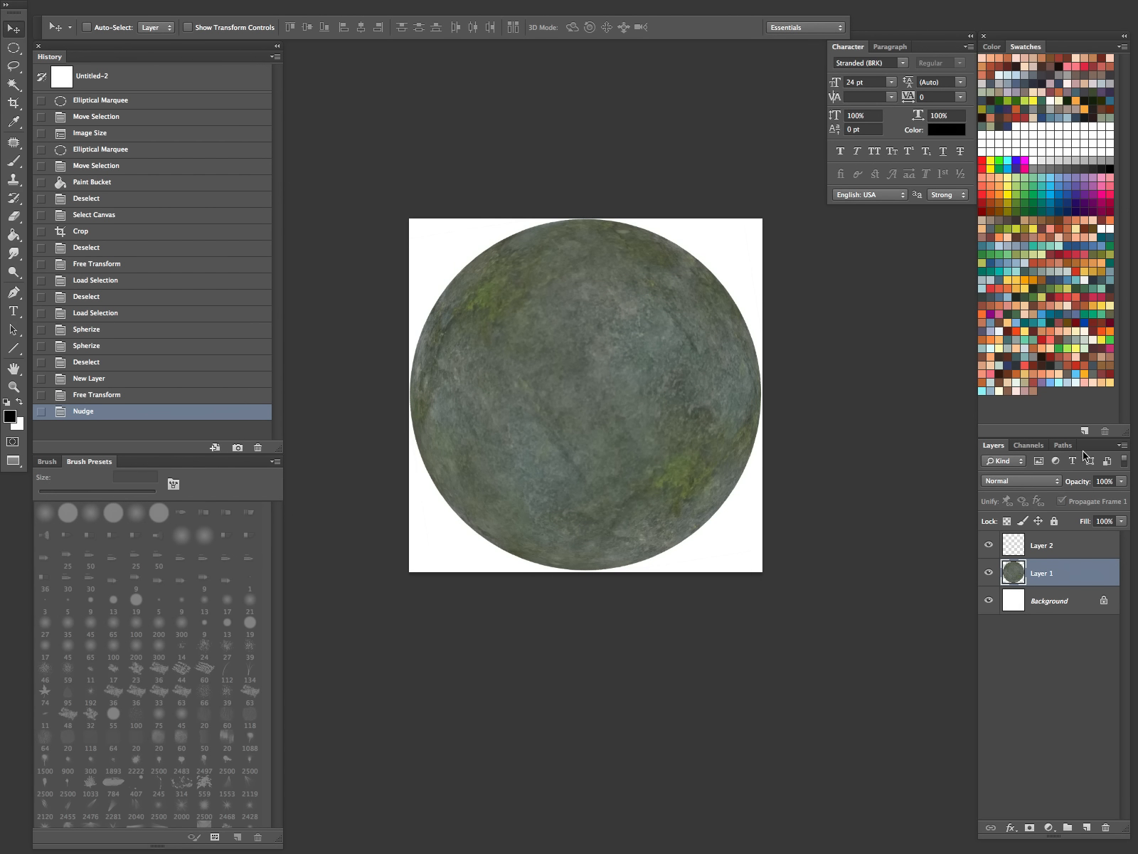
# Clip the empty top layer to the planet layer and set its blending mode to Multiply.
pyautogui.click(1043, 550)
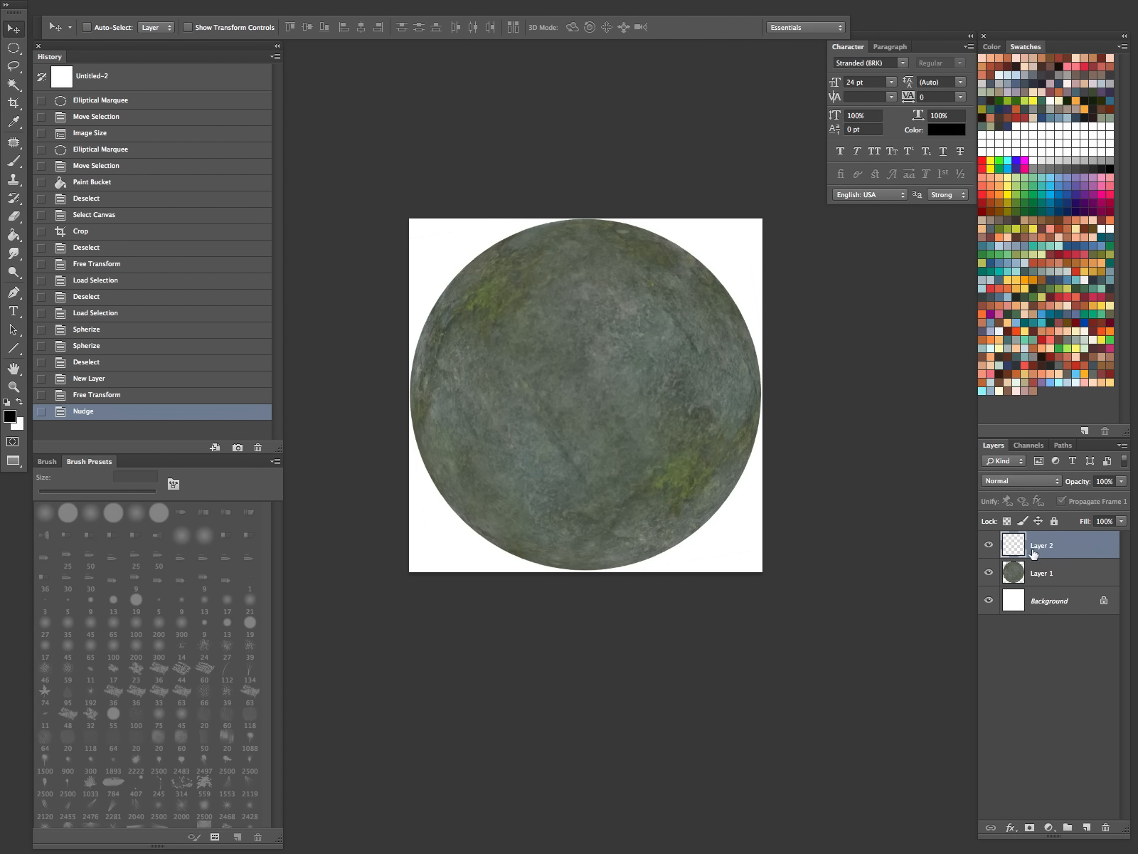
pyautogui.rightClick(1035, 551)
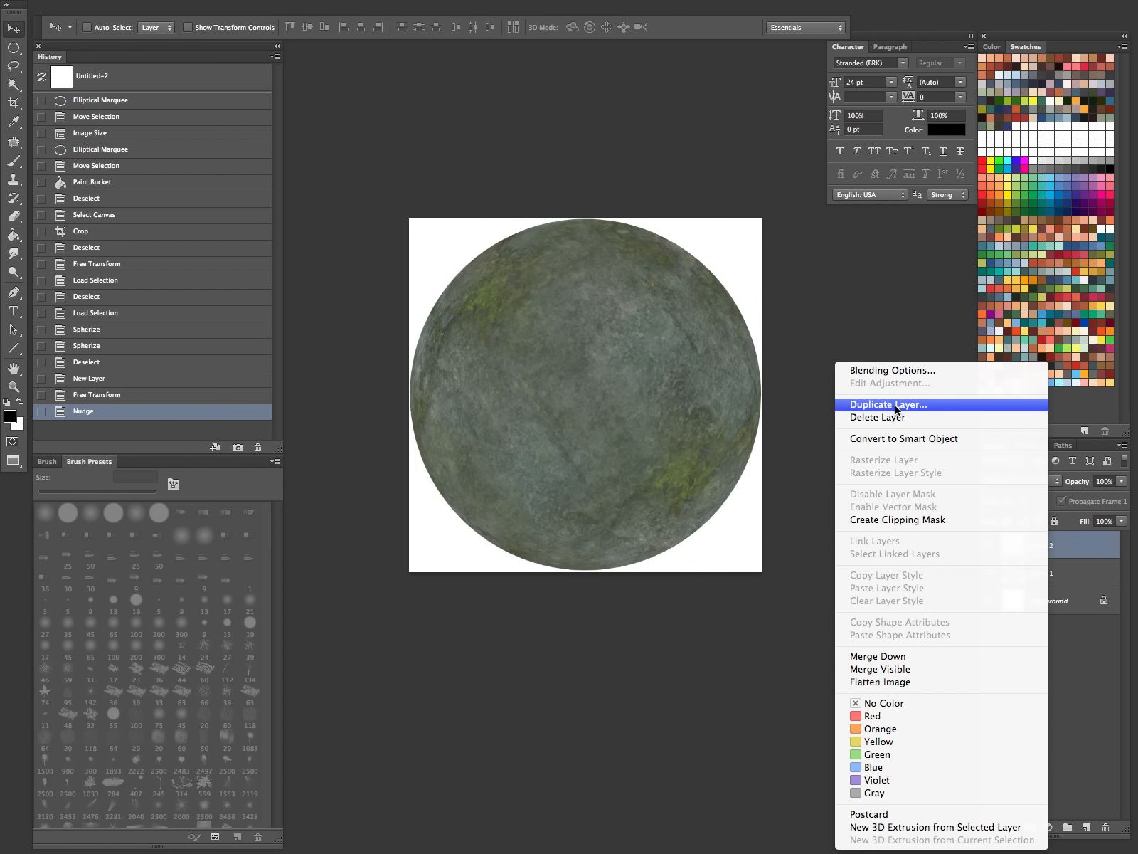
pyautogui.click(898, 526)
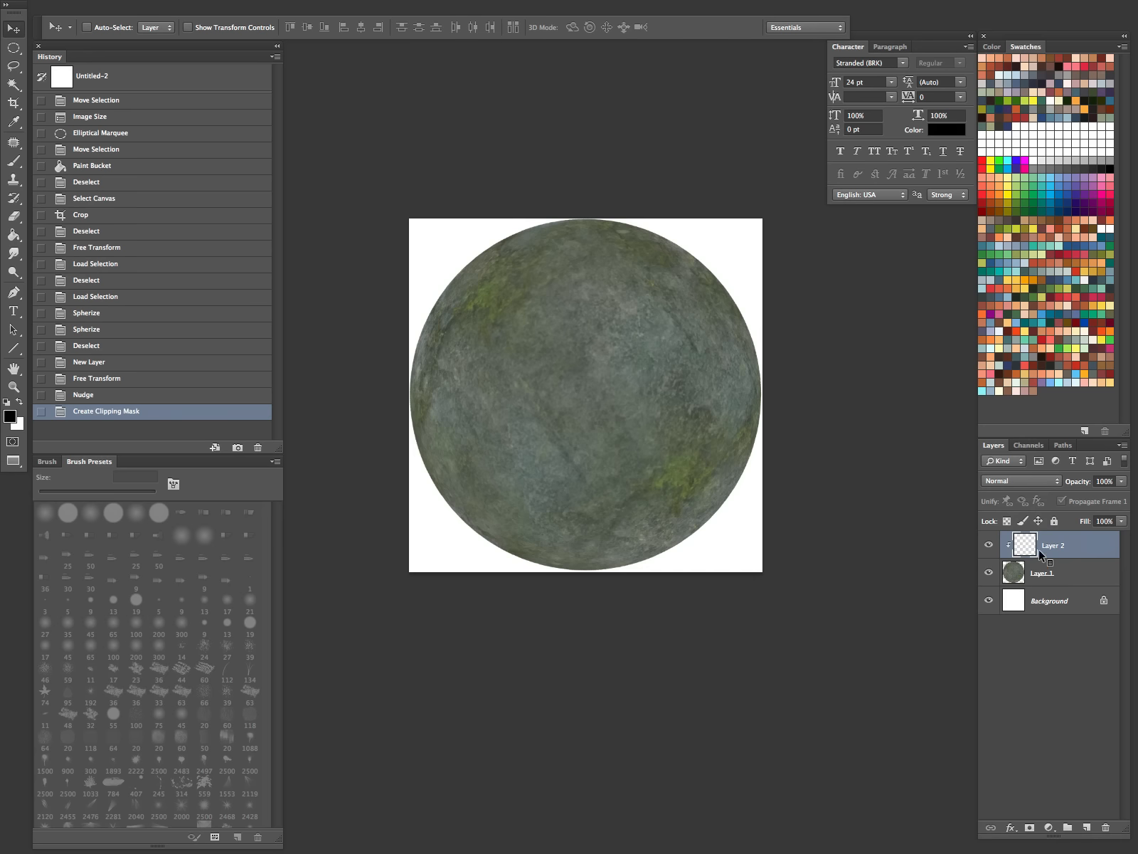
pyautogui.click(1058, 482)
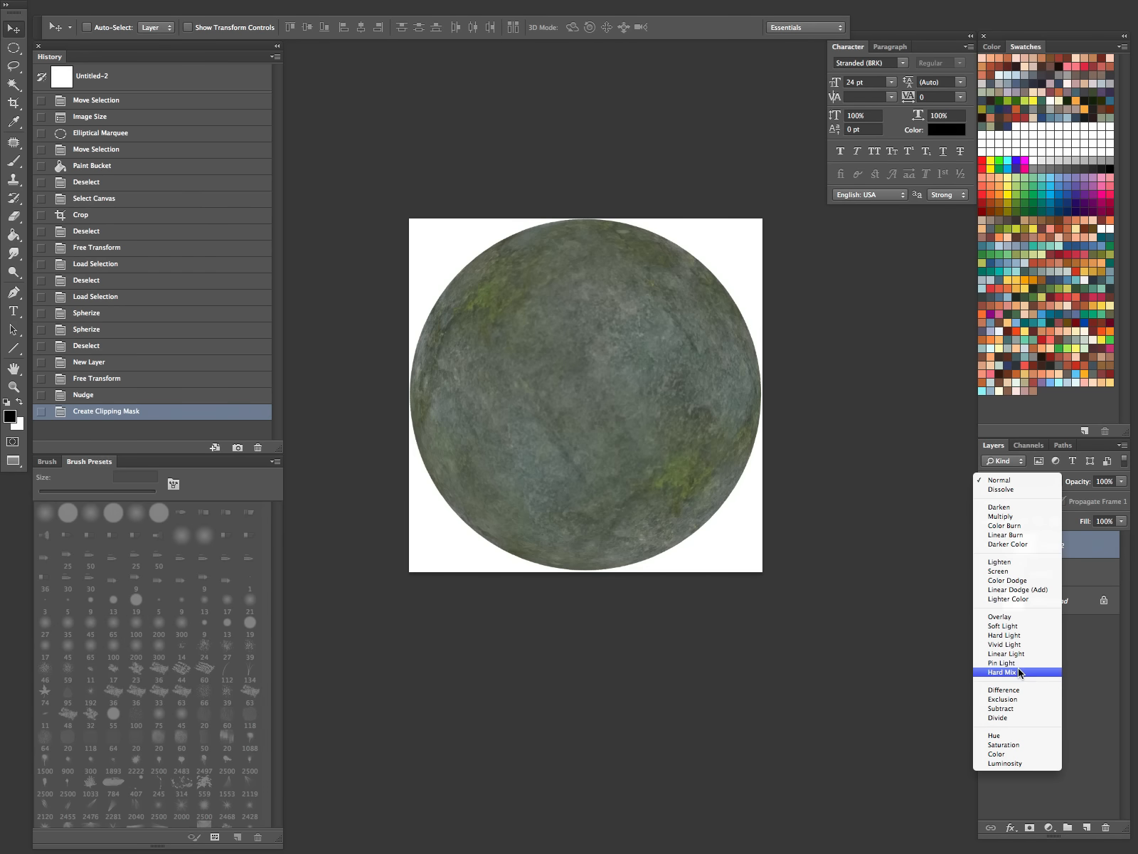
pyautogui.click(1009, 517)
# Paint soft black shading over the planet's right and lower sides with a brush enlarged to 1200 px.
pyautogui.press('b')
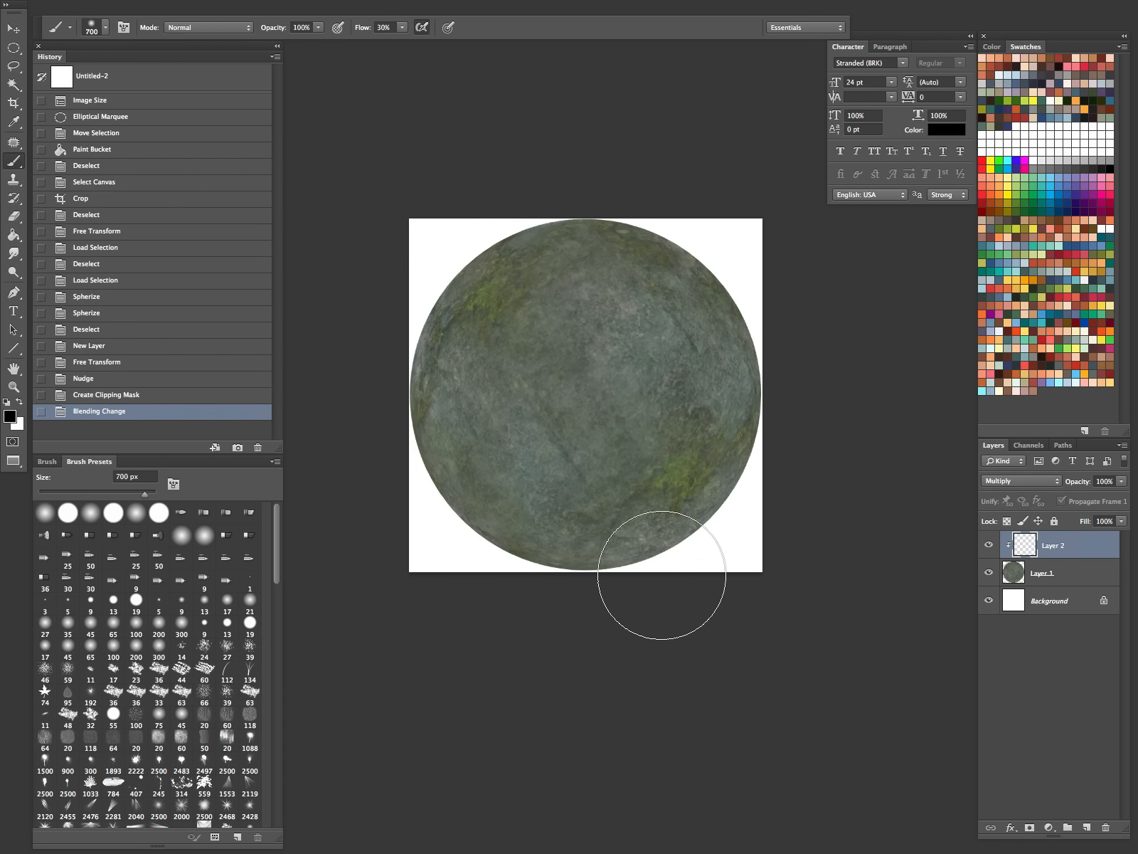
pyautogui.press(']')
pyautogui.press(']')
pyautogui.press(']')
pyautogui.moveTo(718, 315)
pyautogui.mouseDown()
pyautogui.moveTo(556, 582)
pyautogui.moveTo(659, 578)
pyautogui.mouseUp()
pyautogui.moveTo(727, 566); pyautogui.dragTo(384, 605)
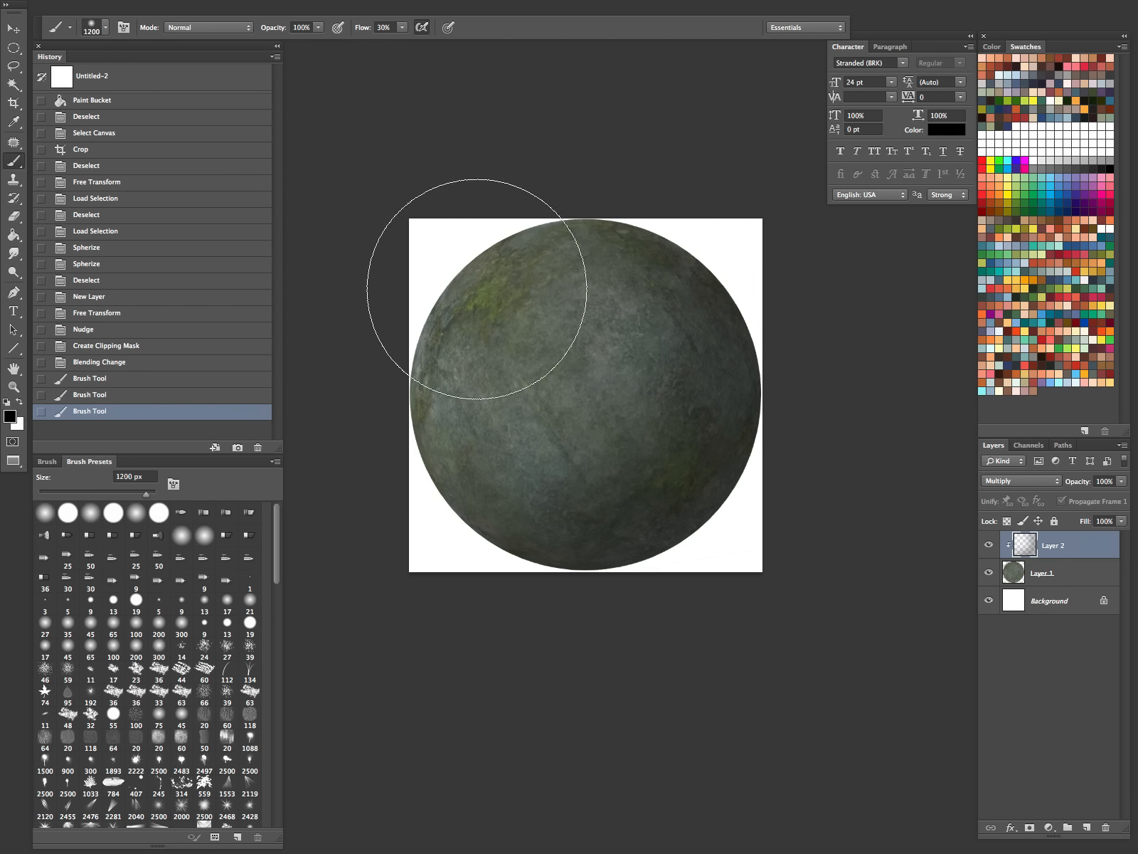
pyautogui.press('h')
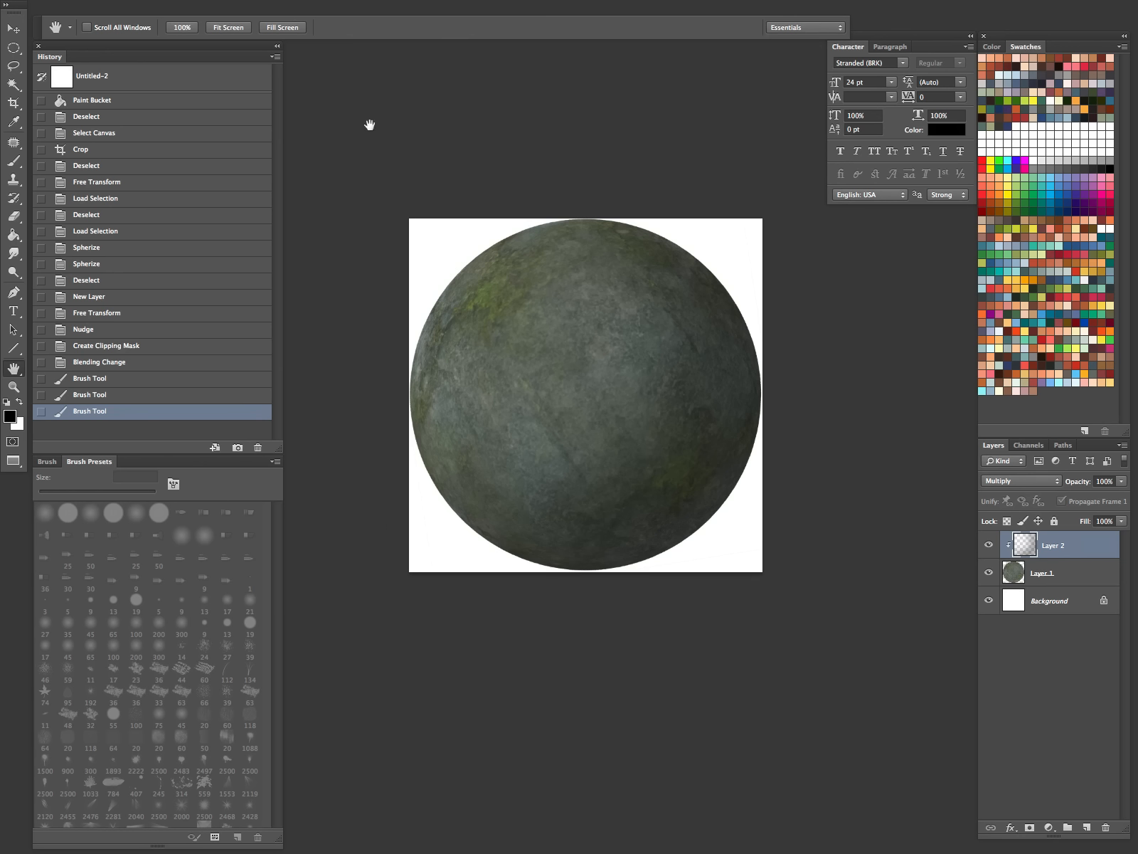
pyautogui.press('b')
pyautogui.moveTo(762, 378); pyautogui.dragTo(503, 601)
pyautogui.moveTo(503, 601)
pyautogui.mouseDown()
pyautogui.moveTo(401, 451)
pyautogui.moveTo(708, 523)
pyautogui.mouseUp()
pyautogui.moveTo(467, 513); pyautogui.dragTo(488, 536)
pyautogui.moveTo(723, 379)
pyautogui.mouseDown()
pyautogui.moveTo(648, 132)
pyautogui.moveTo(796, 400)
pyautogui.mouseUp()
pyautogui.moveTo(796, 400)
pyautogui.mouseDown()
pyautogui.moveTo(525, 625)
pyautogui.moveTo(352, 460)
pyautogui.mouseUp()
# Erase some of the shading from the planet's upper middle with a soft 700 px eraser.
pyautogui.press('e')
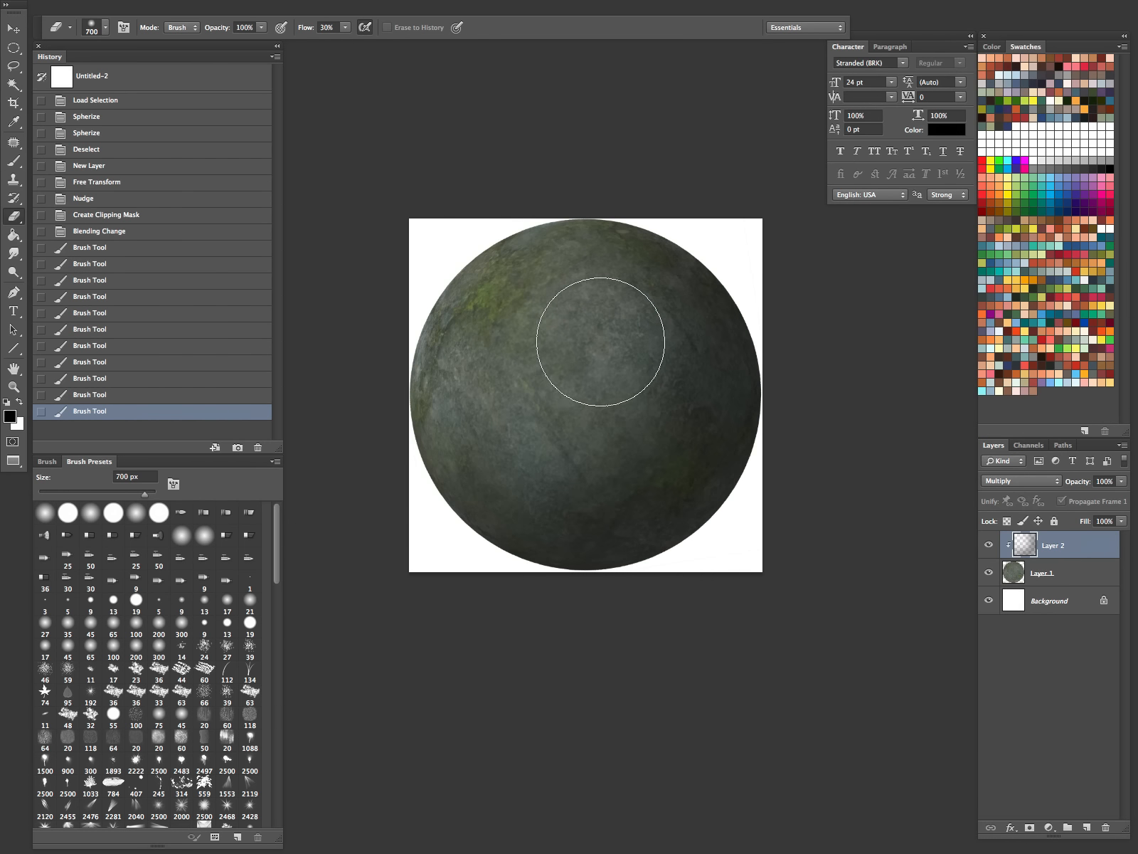
pyautogui.moveTo(613, 351)
pyautogui.mouseDown()
pyautogui.moveTo(602, 273)
pyautogui.moveTo(654, 361)
pyautogui.moveTo(667, 327)
pyautogui.mouseUp()
pyautogui.moveTo(666, 327)
pyautogui.mouseDown()
pyautogui.moveTo(442, 525)
pyautogui.moveTo(839, 412)
pyautogui.mouseUp()
# Reduce the eraser size and paint more black shading down the planet's right side with the 1200 px brush.
pyautogui.press('[')
pyautogui.press('[')
pyautogui.press('[')
pyautogui.press('[')
pyautogui.press('[')
pyautogui.press('[')
pyautogui.press('b')
pyautogui.moveTo(729, 238); pyautogui.dragTo(720, 549)
pyautogui.moveTo(720, 549)
pyautogui.mouseDown()
pyautogui.moveTo(413, 565)
pyautogui.moveTo(789, 555)
pyautogui.mouseUp()
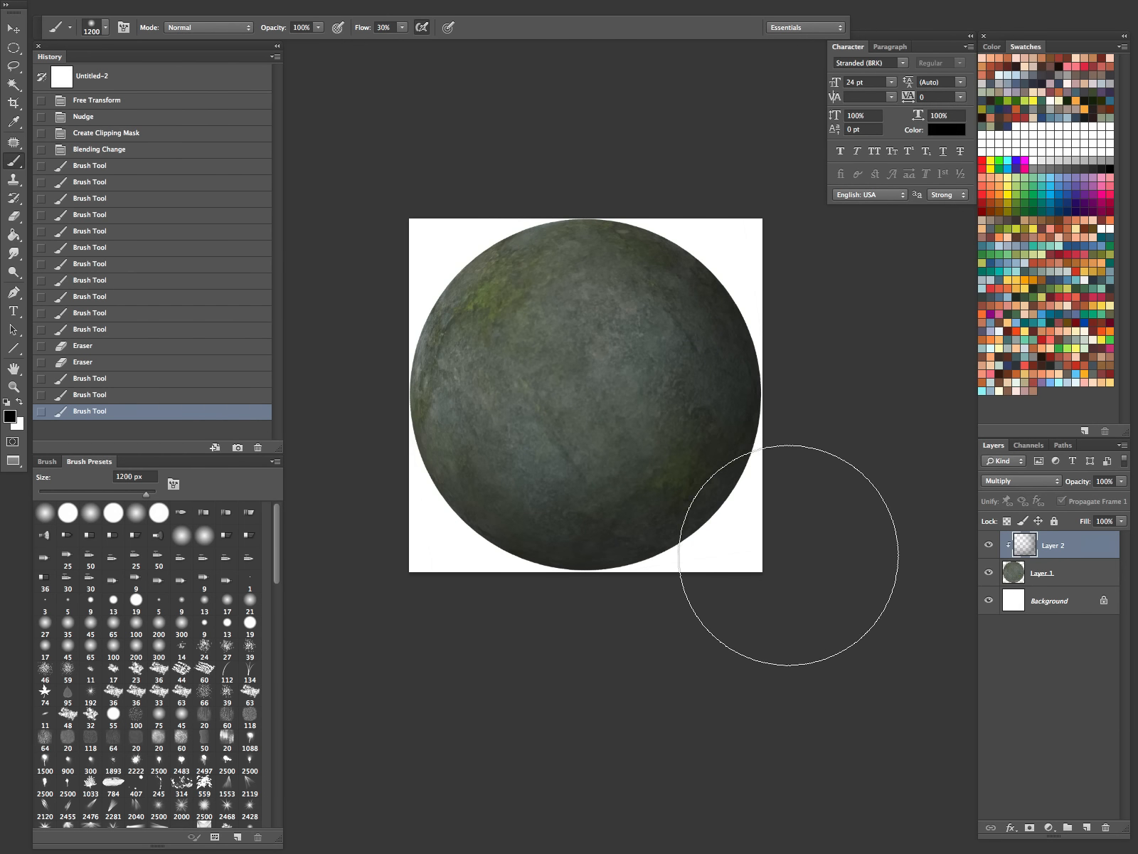
# Erase a thin rim of reflected light along the planet's right and lower edges with a 300 px eraser.
pyautogui.press('e')
pyautogui.press(']')
pyautogui.moveTo(658, 197); pyautogui.dragTo(707, 230)
pyautogui.moveTo(761, 327)
pyautogui.mouseDown()
pyautogui.moveTo(791, 418)
pyautogui.moveTo(770, 429)
pyautogui.mouseUp()
pyautogui.moveTo(726, 500); pyautogui.dragTo(737, 503)
pyautogui.moveTo(737, 502)
pyautogui.mouseDown()
pyautogui.moveTo(768, 390)
pyautogui.moveTo(755, 456)
pyautogui.mouseUp()
pyautogui.moveTo(774, 345); pyautogui.dragTo(666, 555)
pyautogui.moveTo(744, 499); pyautogui.dragTo(598, 592)
pyautogui.moveTo(702, 551); pyautogui.dragTo(523, 573)
pyautogui.moveTo(664, 564); pyautogui.dragTo(439, 539)
pyautogui.moveTo(747, 537); pyautogui.dragTo(637, 584)
pyautogui.moveTo(779, 435); pyautogui.dragTo(480, 619)
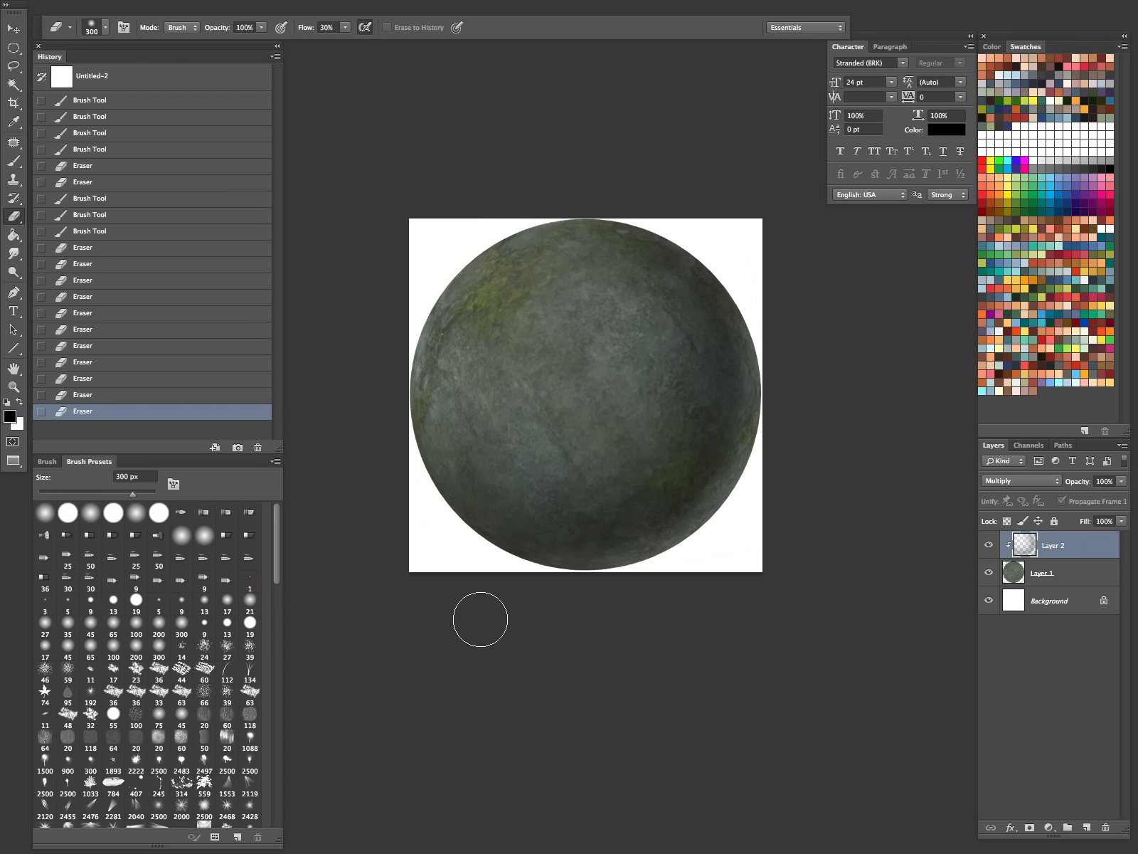
# Deepen the shadow just inside the lit rim, from upper right to lower left, with a 900 px black brush.
pyautogui.press('b')
pyautogui.press('[')
pyautogui.press('[')
pyautogui.press('[')
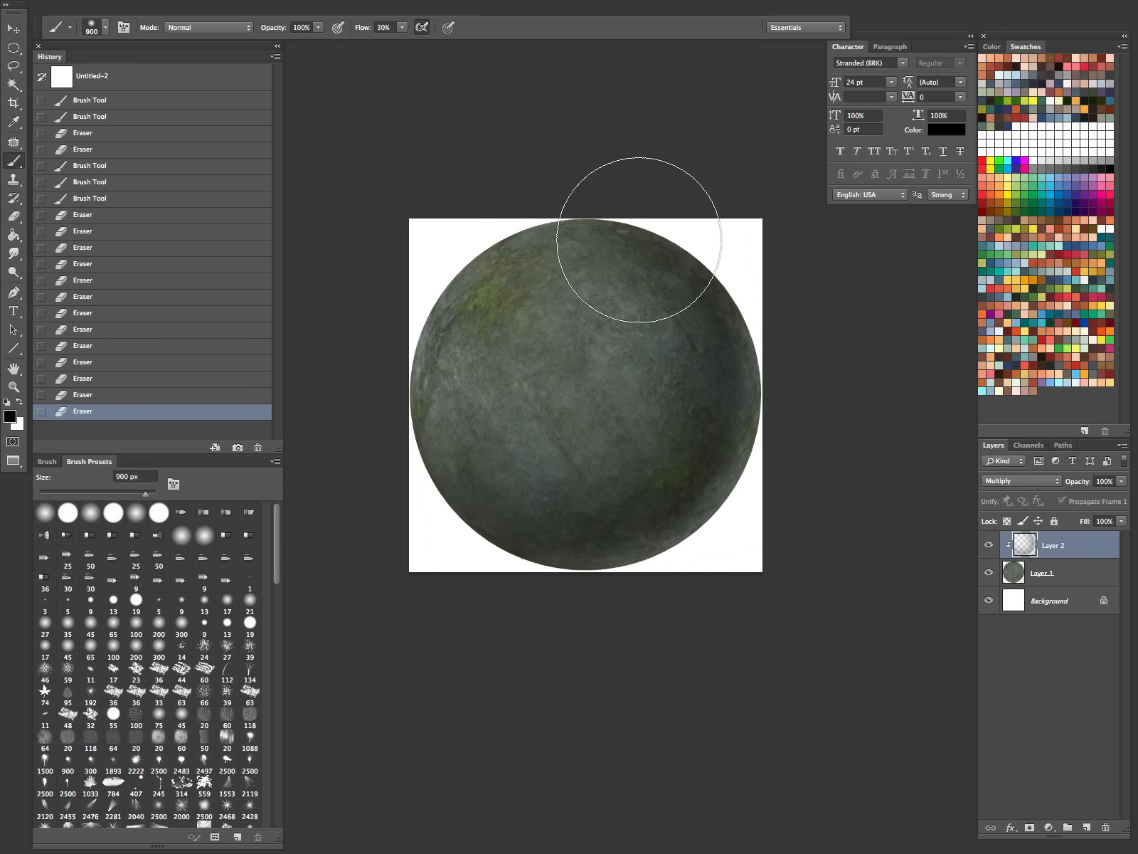
pyautogui.moveTo(640, 239); pyautogui.dragTo(703, 431)
pyautogui.moveTo(703, 430); pyautogui.dragTo(432, 506)
pyautogui.moveTo(721, 369); pyautogui.dragTo(539, 490)
pyautogui.moveTo(692, 314)
pyautogui.mouseDown()
pyautogui.moveTo(617, 465)
pyautogui.moveTo(466, 502)
pyautogui.moveTo(654, 419)
pyautogui.mouseUp()
pyautogui.moveTo(653, 419); pyautogui.dragTo(388, 478)
pyautogui.moveTo(351, 400); pyautogui.dragTo(475, 504)
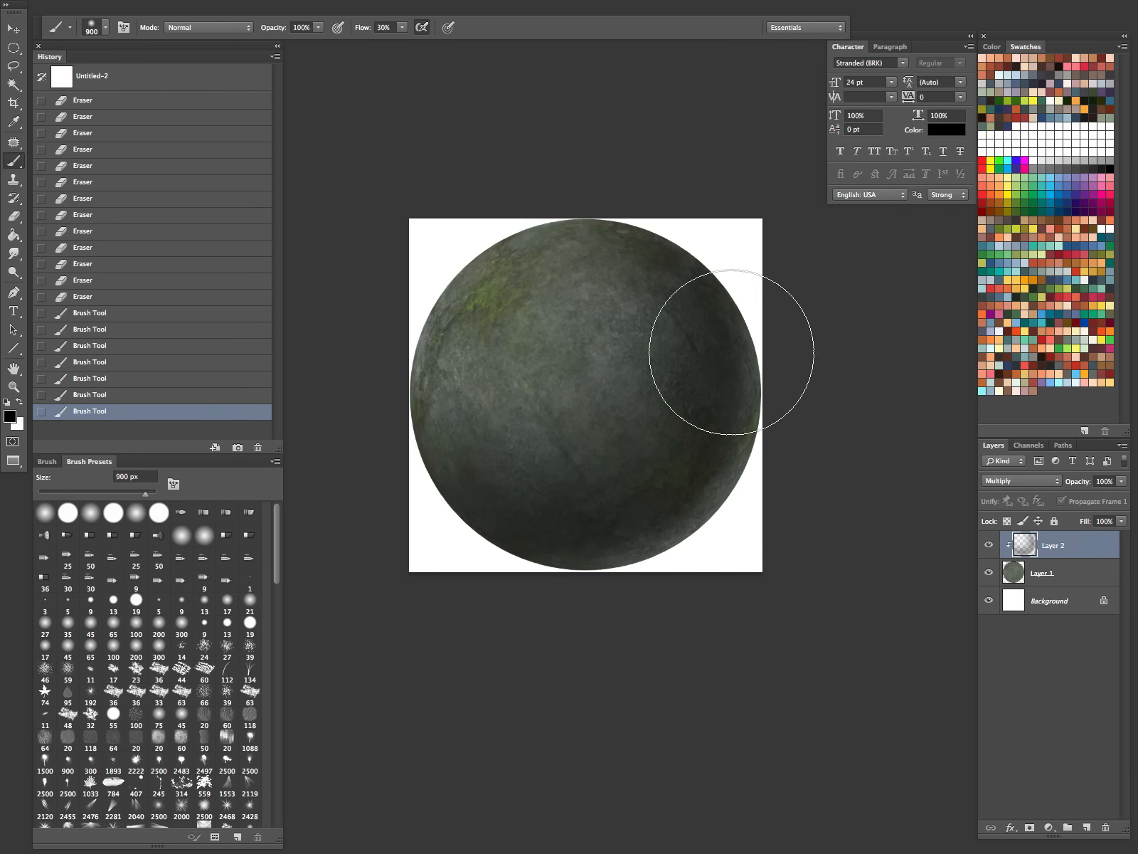
pyautogui.moveTo(669, 287); pyautogui.dragTo(520, 542)
# Lighten the rim along the planet's lower and right edges again with the 300 px eraser.
pyautogui.press('e')
pyautogui.moveTo(434, 509); pyautogui.dragTo(590, 571)
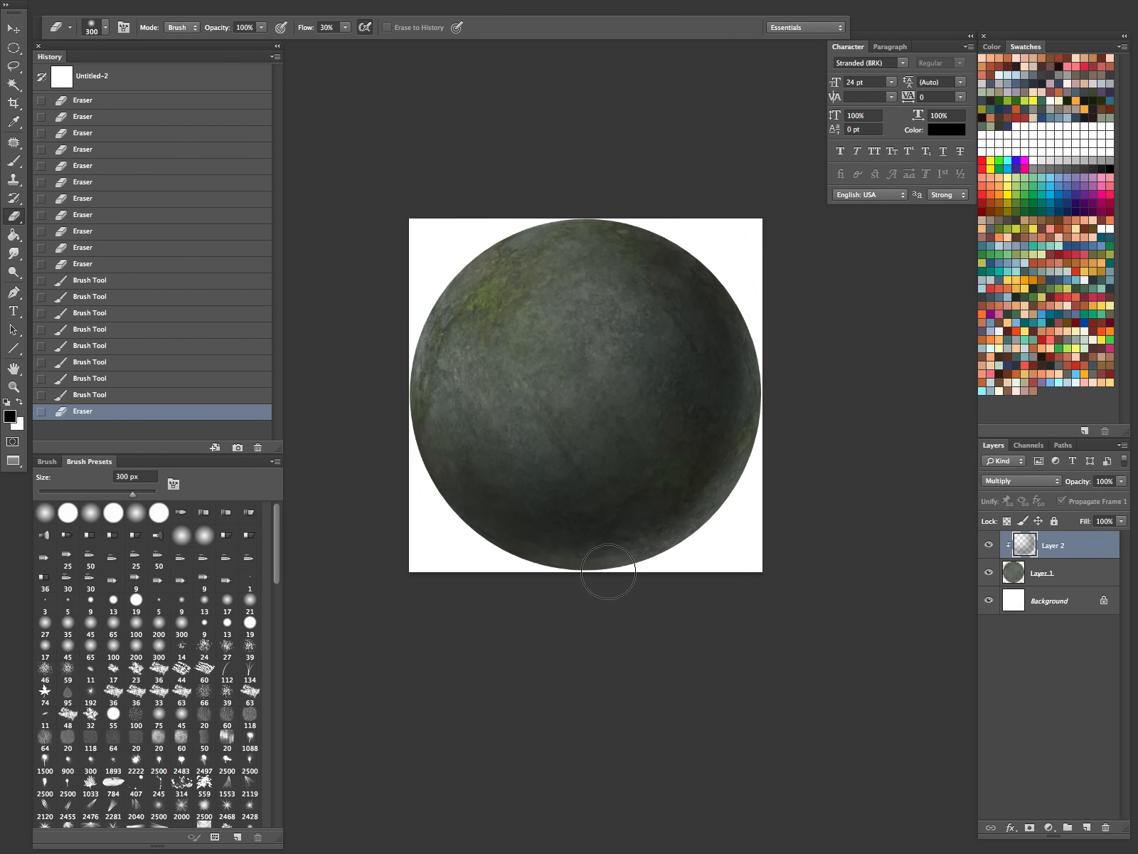
pyautogui.moveTo(799, 326); pyautogui.dragTo(775, 438)
pyautogui.moveTo(775, 438)
pyautogui.mouseDown()
pyautogui.moveTo(725, 235)
pyautogui.moveTo(732, 546)
pyautogui.mouseUp()
# Enlarge the eraser to 800 px and soften the shading across the planet's lower middle.
pyautogui.press(']')
pyautogui.press(']')
pyautogui.press(']')
pyautogui.press(']')
pyautogui.press(']')
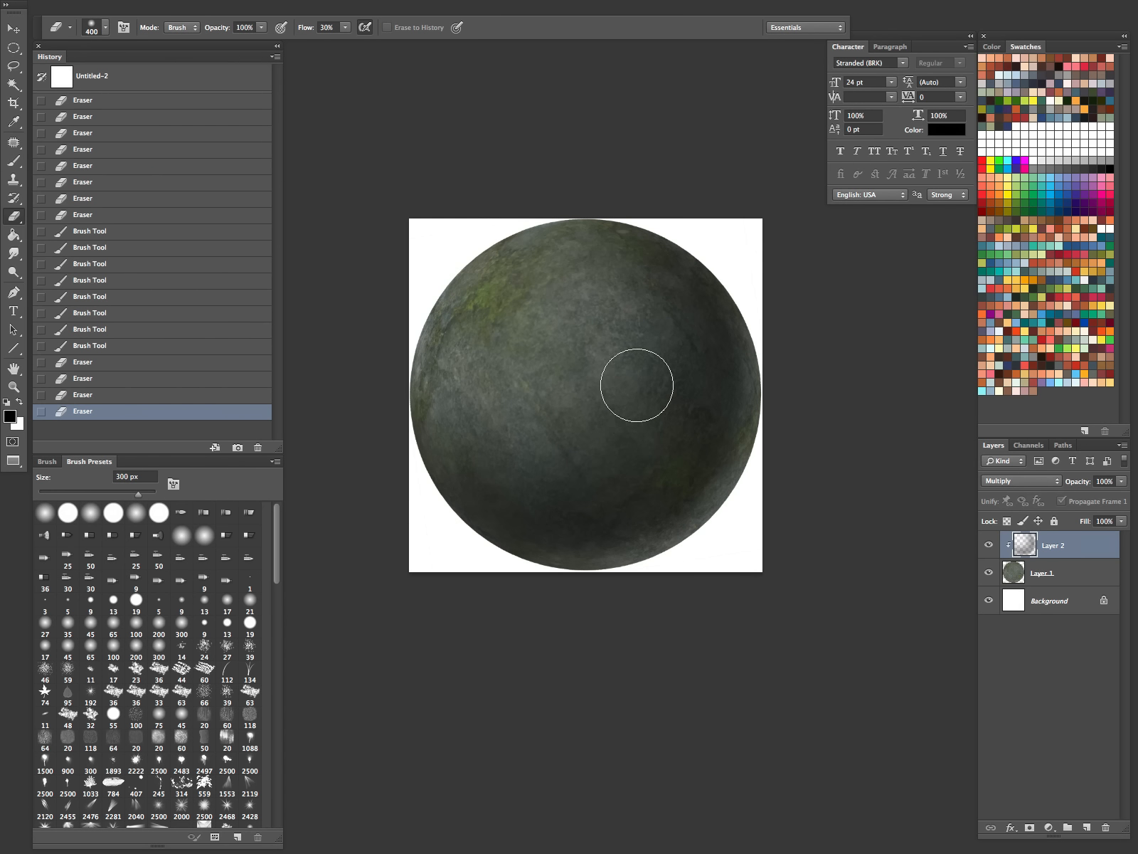
pyautogui.moveTo(587, 450)
pyautogui.mouseDown()
pyautogui.moveTo(630, 257)
pyautogui.moveTo(532, 470)
pyautogui.moveTo(612, 379)
pyautogui.moveTo(645, 294)
pyautogui.moveTo(477, 442)
pyautogui.moveTo(664, 414)
pyautogui.moveTo(577, 500)
pyautogui.mouseUp()
pyautogui.press('super+z')
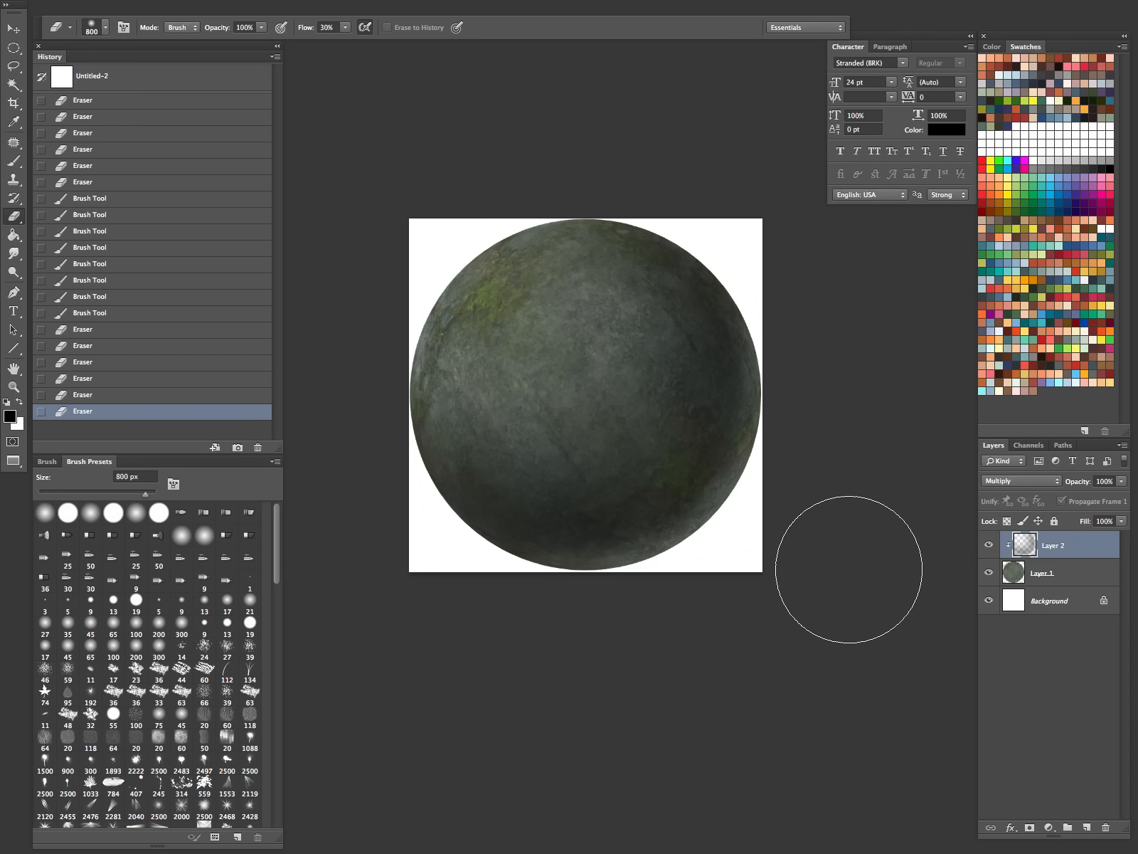
# Add a new unclipped layer in Overlay mode above the shading layer.
pyautogui.press('super+shift+n')
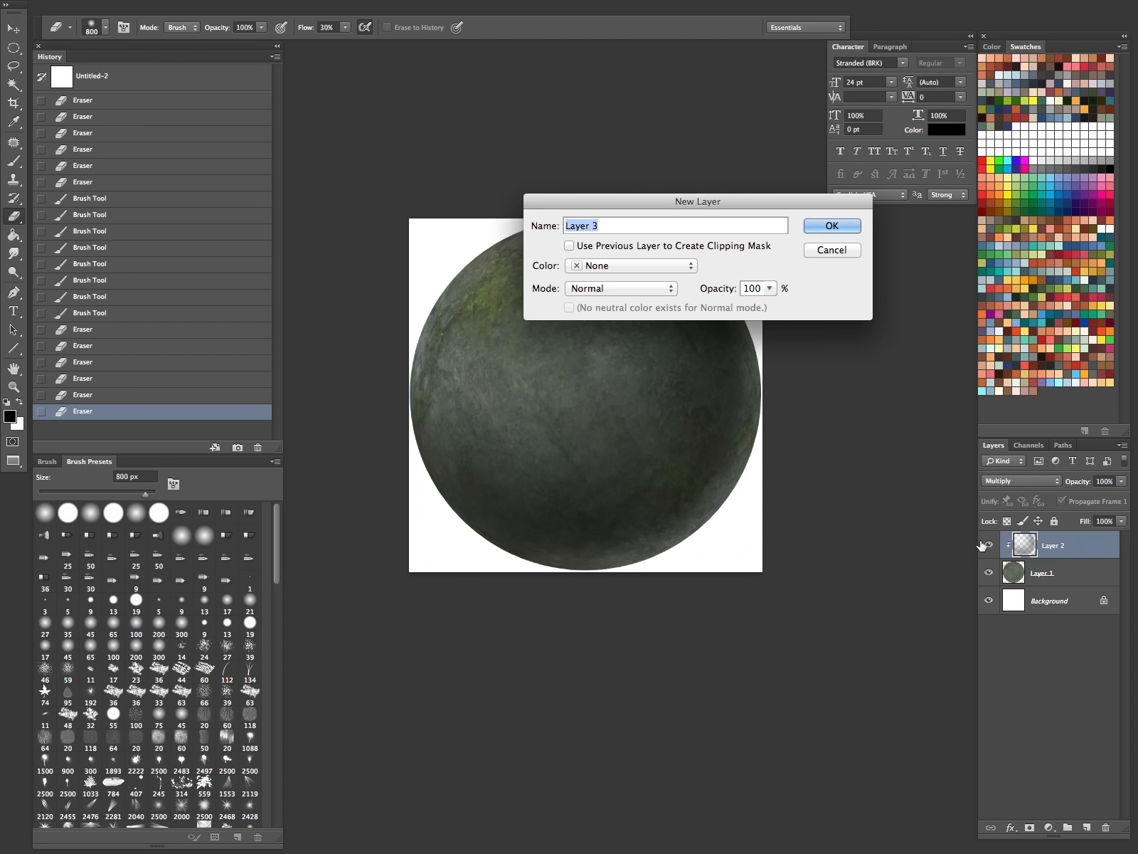
pyautogui.click(669, 290)
pyautogui.click(613, 469)
pyautogui.press('Return')
# Paint white highlights over the planet's upper-left area with a soft brush, reducing its size from 800 px to 500 px.
pyautogui.press('x')
pyautogui.press('b')
pyautogui.press(']')
pyautogui.press('[')
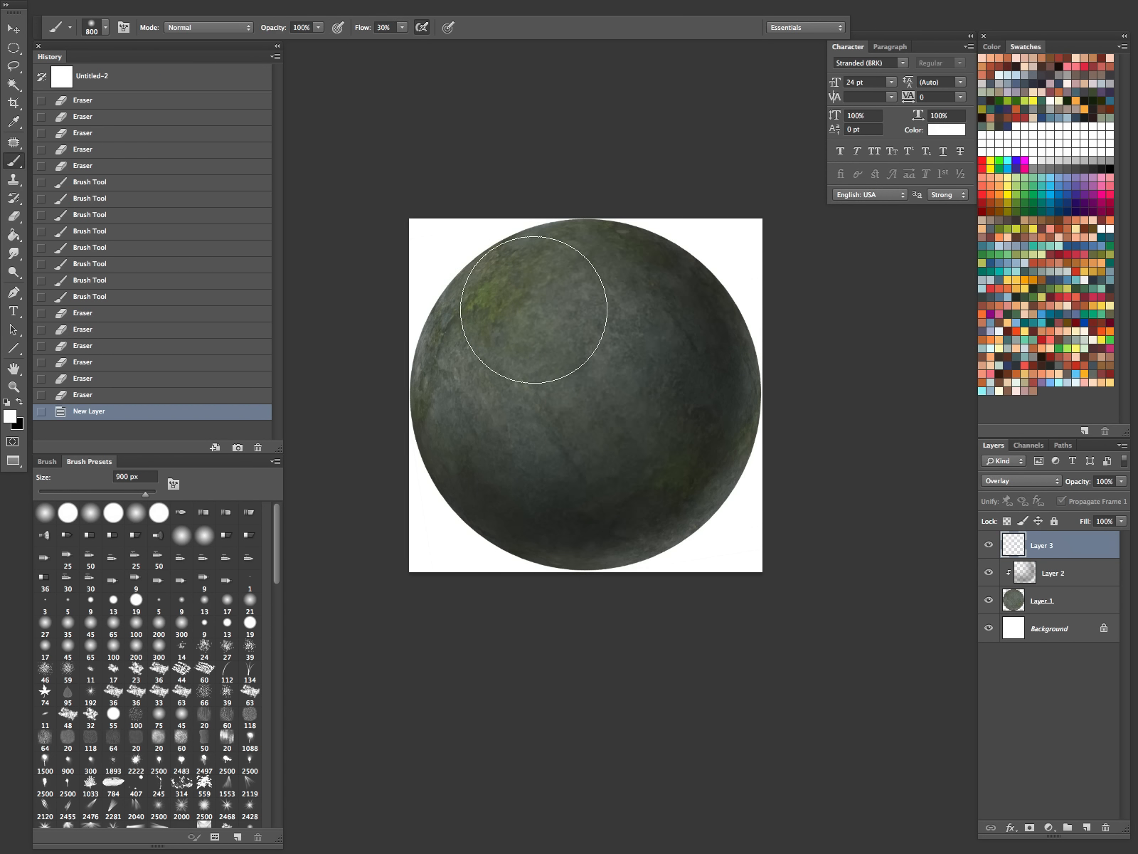
pyautogui.moveTo(565, 285); pyautogui.dragTo(488, 350)
pyautogui.press('[')
pyautogui.moveTo(575, 254)
pyautogui.mouseDown()
pyautogui.moveTo(504, 307)
pyautogui.moveTo(520, 303)
pyautogui.moveTo(520, 263)
pyautogui.moveTo(542, 248)
pyautogui.mouseUp()
pyautogui.press('[')
pyautogui.press('[')
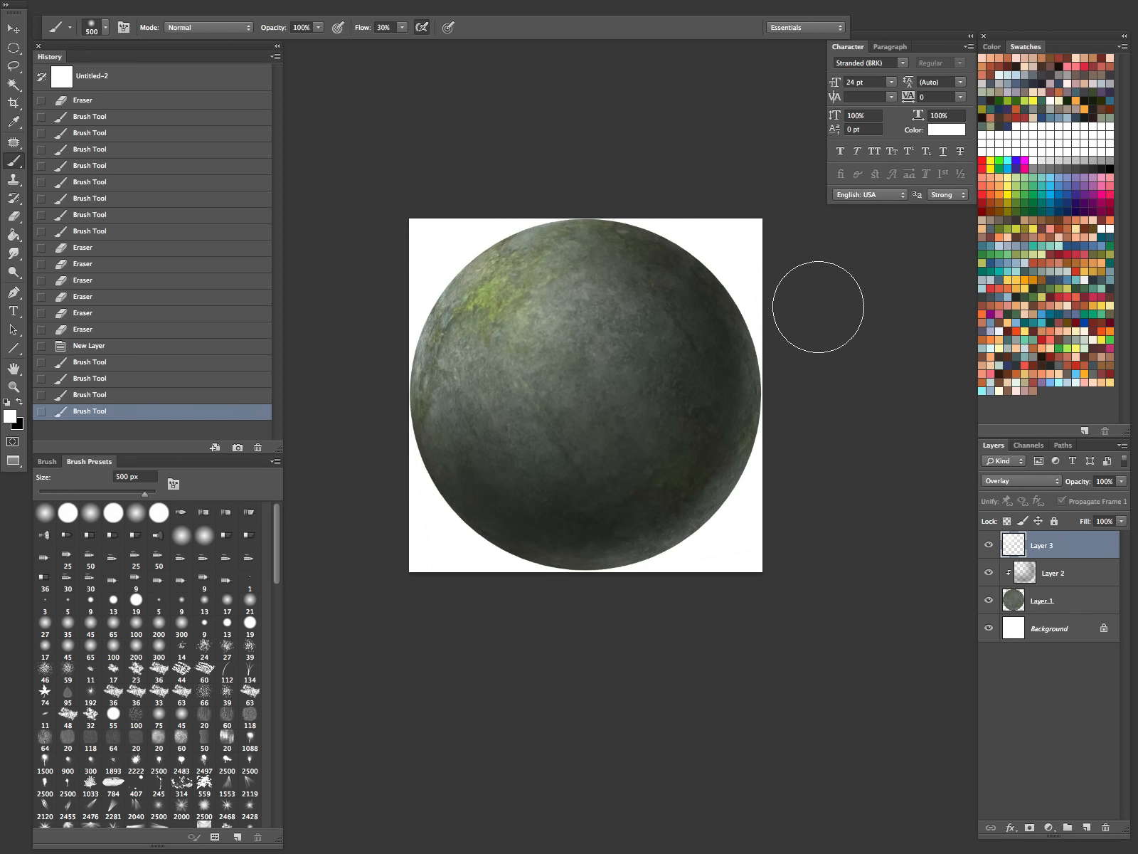
# Increase the contrast of the stone texture layer, Layer 1, with a Levels adjustment.
pyautogui.press('z')
pyautogui.moveTo(744, 430); pyautogui.dragTo(728, 454)
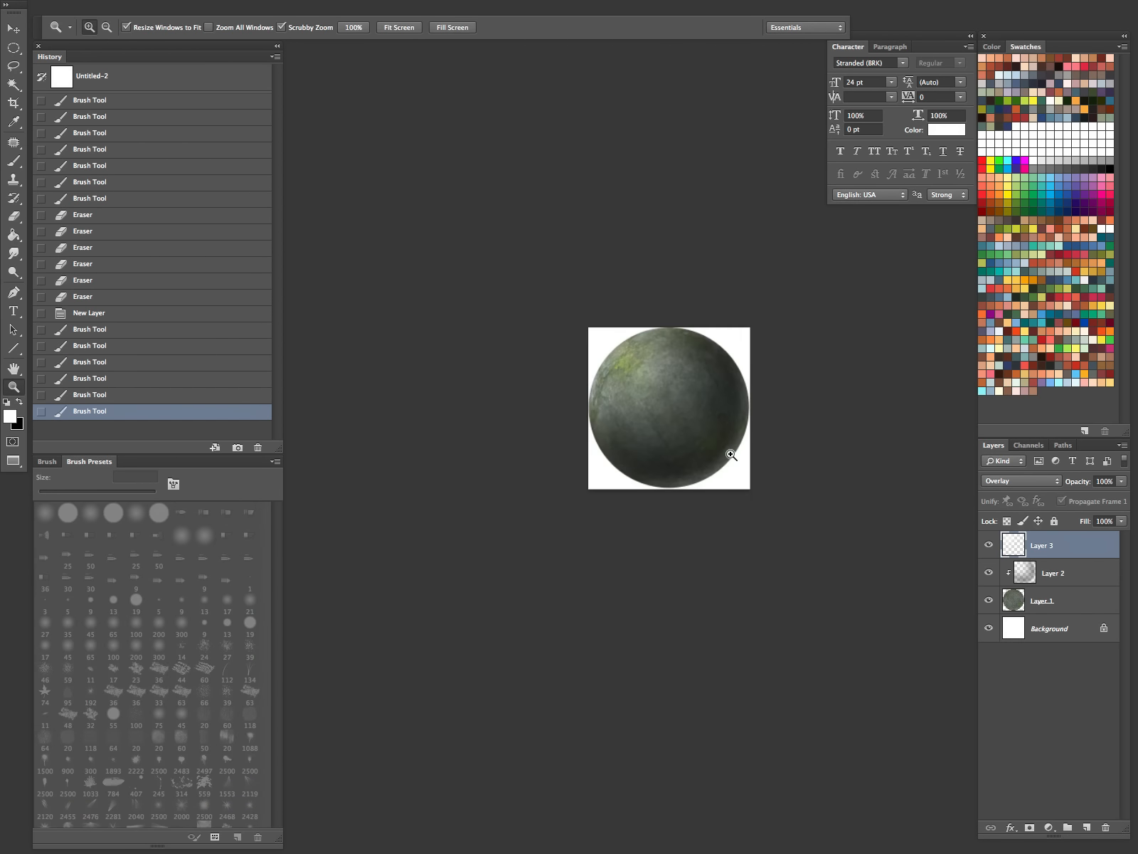
pyautogui.click(728, 454)
pyautogui.click(733, 442)
pyautogui.click(1048, 597)
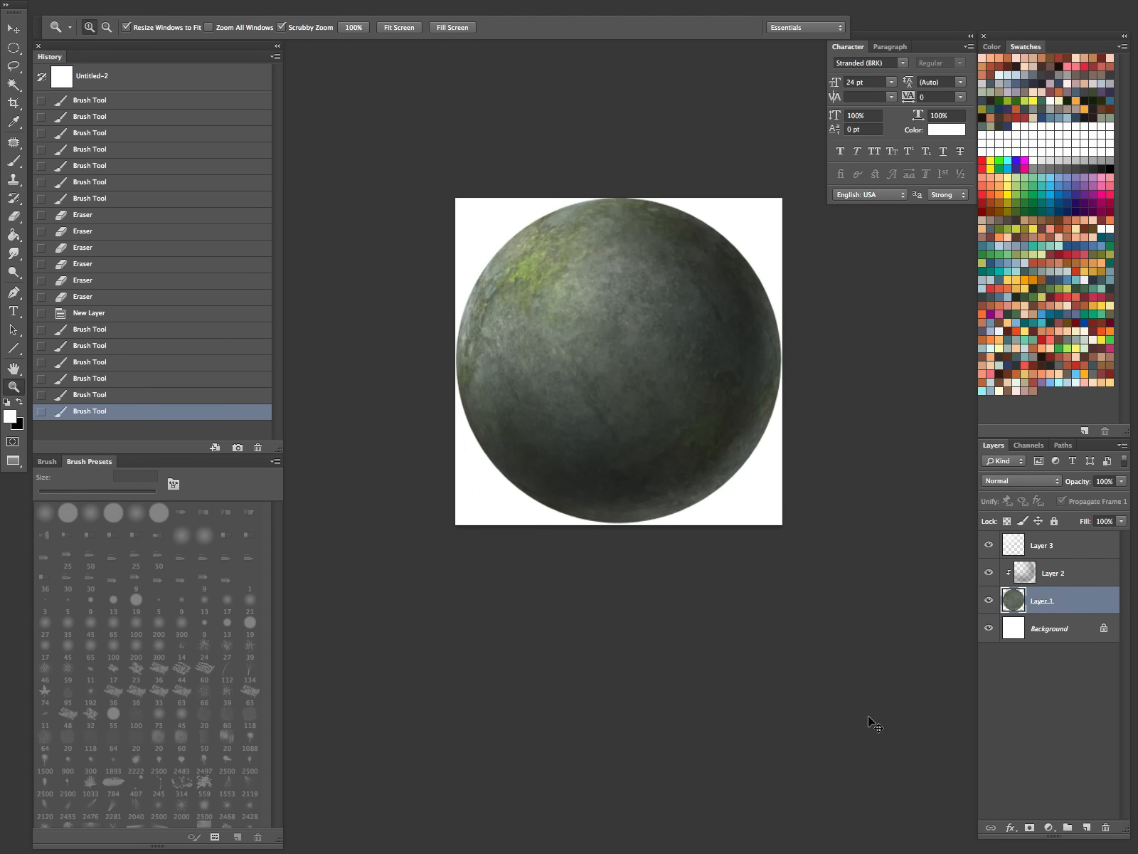
pyautogui.hotkey('ctrl', 'l')
pyautogui.moveTo(843, 213); pyautogui.dragTo(863, 213)
pyautogui.moveTo(943, 213); pyautogui.dragTo(934, 213)
pyautogui.moveTo(1023, 213); pyautogui.dragTo(1006, 213)
pyautogui.moveTo(864, 213); pyautogui.dragTo(868, 215)
pyautogui.click(1072, 76)
# Try a Color Balance shift towards cyan and blue on the texture layer, with the shadows at -17, 0, +27.
pyautogui.press('super+b')
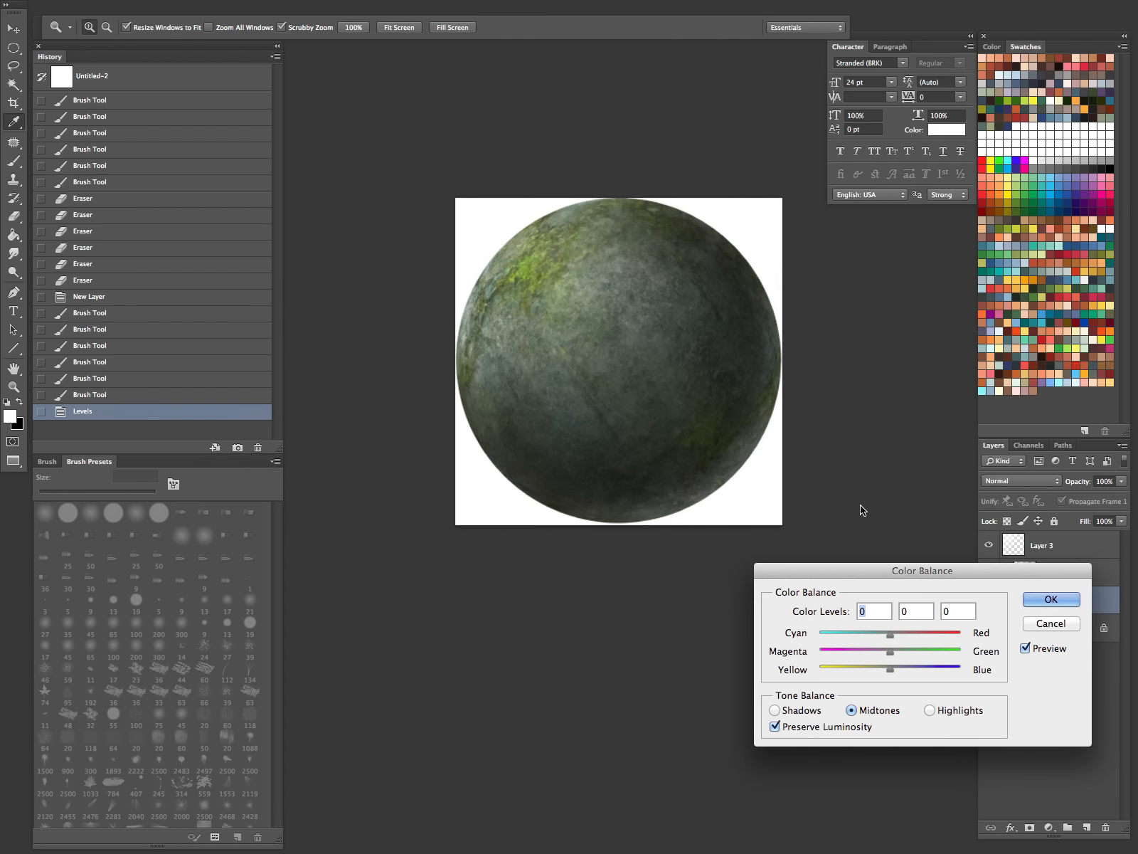
pyautogui.moveTo(890, 652)
pyautogui.mouseDown()
pyautogui.moveTo(902, 653)
pyautogui.moveTo(872, 635)
pyautogui.moveTo(908, 672)
pyautogui.moveTo(872, 638)
pyautogui.mouseUp()
pyautogui.press('Escape')
pyautogui.press('z')
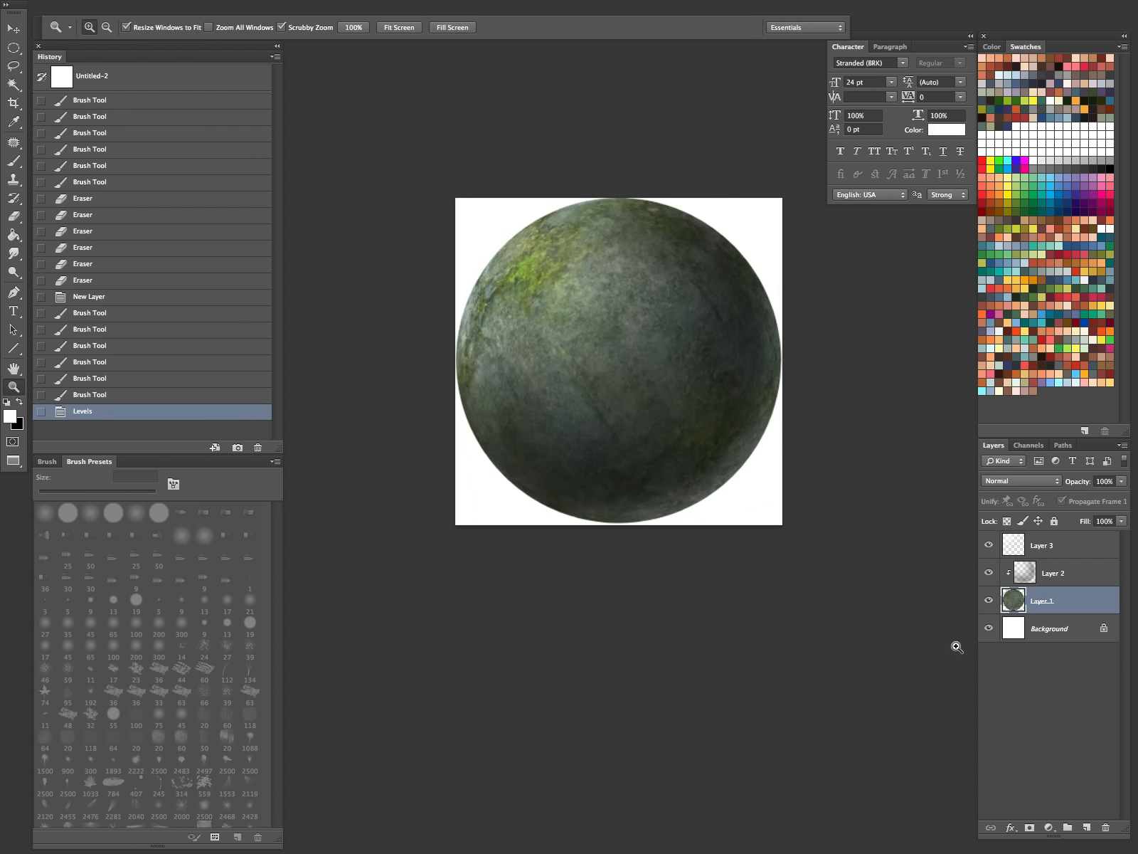
pyautogui.hotkey('ctrl', 'b')
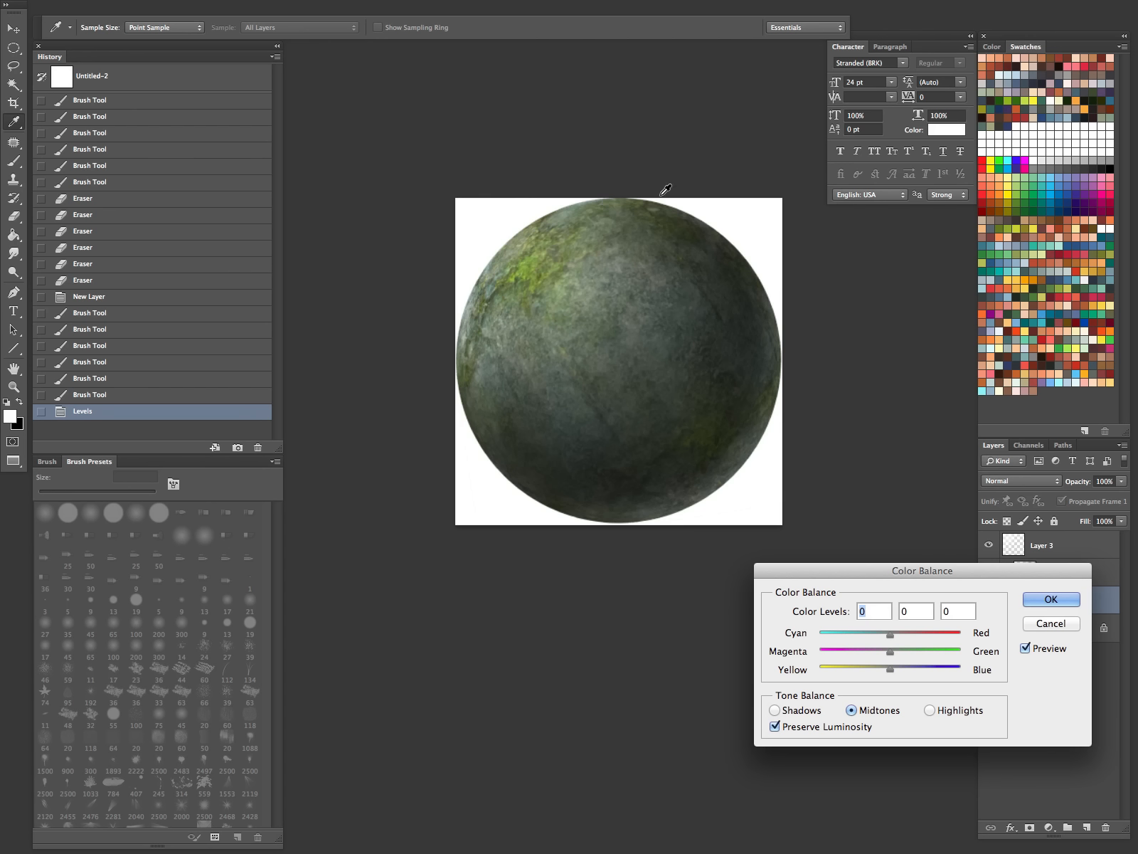
pyautogui.click(936, 711)
pyautogui.moveTo(890, 651)
pyautogui.mouseDown()
pyautogui.moveTo(913, 652)
pyautogui.moveTo(879, 673)
pyautogui.moveTo(907, 633)
pyautogui.moveTo(898, 670)
pyautogui.moveTo(909, 670)
pyautogui.moveTo(878, 633)
pyautogui.mouseUp()
pyautogui.click(778, 711)
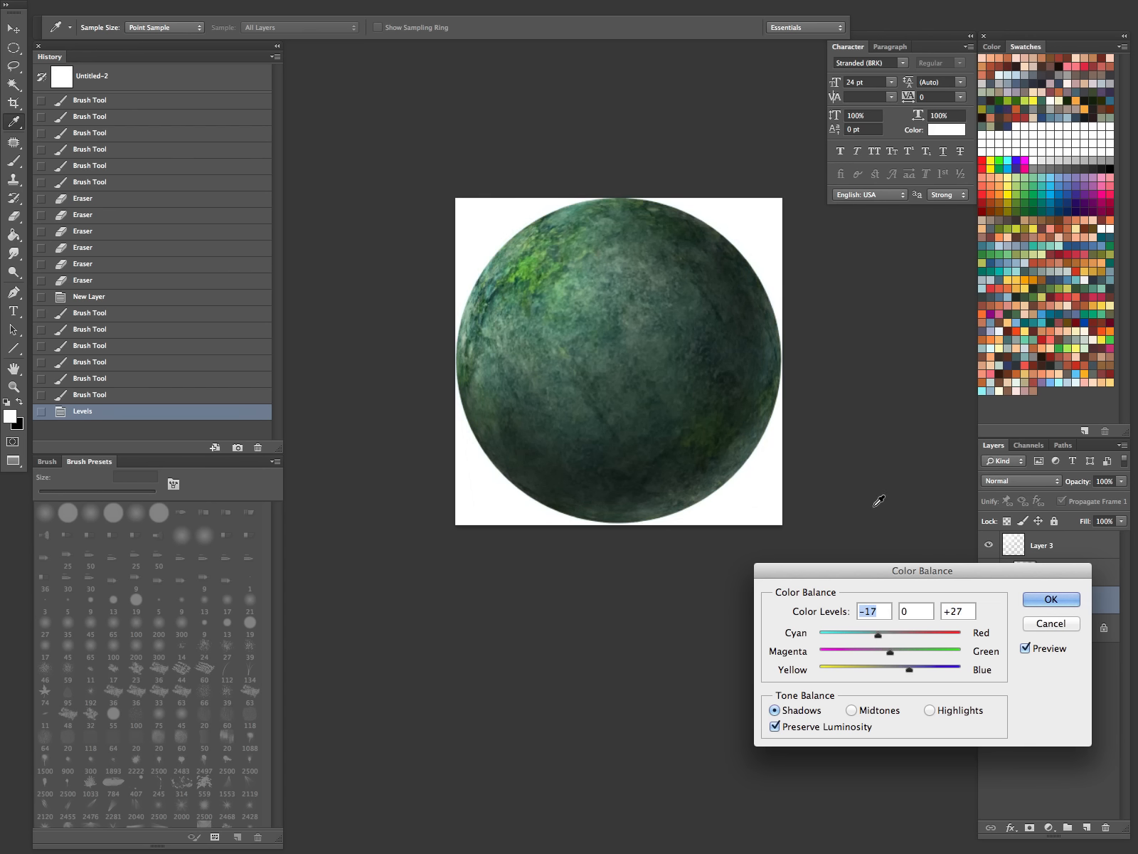
pyautogui.click(1052, 624)
# Compare the planet with and without its shading and highlight layers and examine it in full-screen view.
pyautogui.press('z')
pyautogui.moveTo(720, 434); pyautogui.dragTo(616, 499)
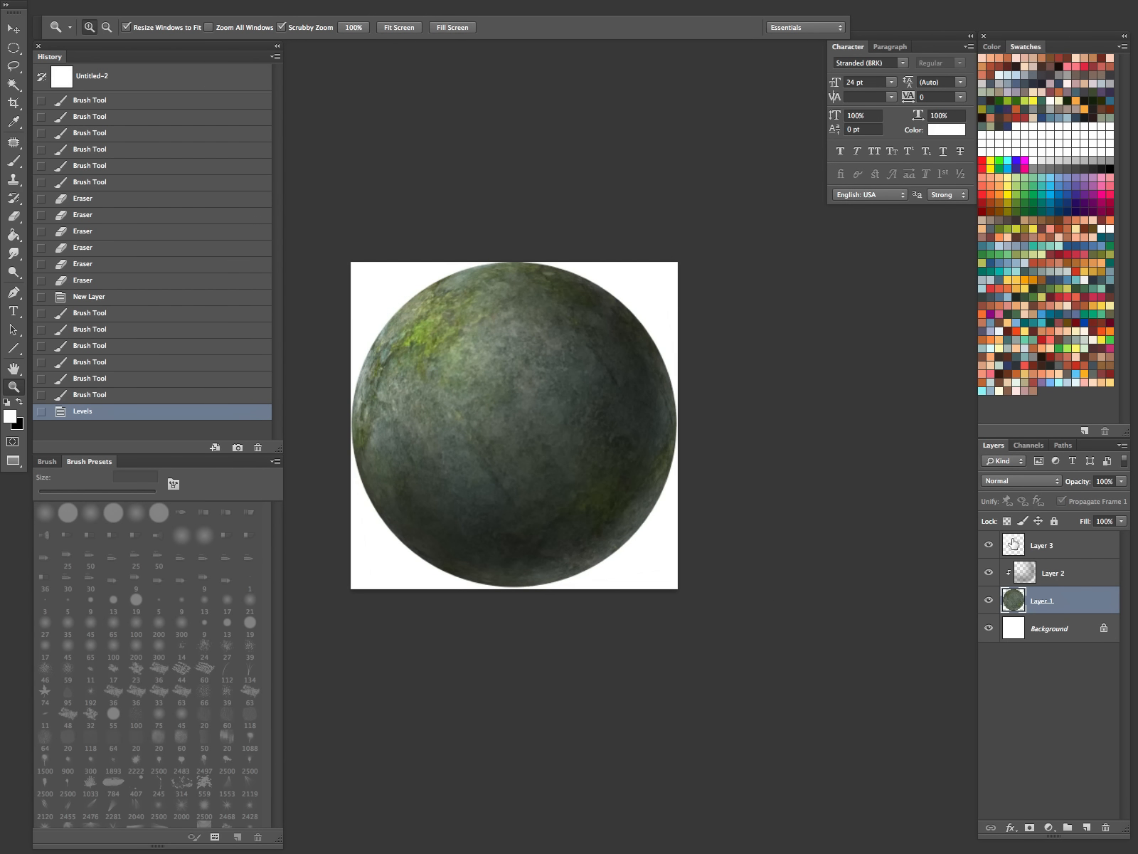
pyautogui.moveTo(991, 573); pyautogui.dragTo(988, 546)
pyautogui.press('f')
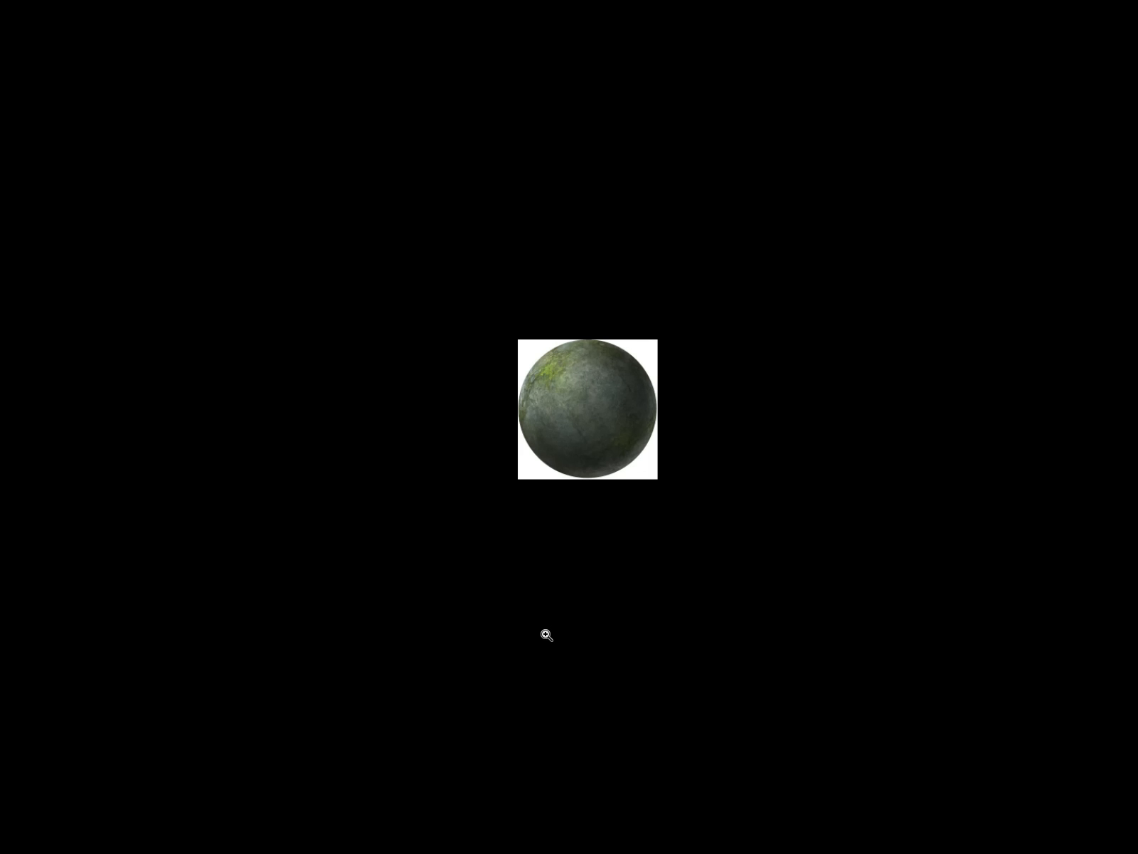
pyautogui.press('f')
pyautogui.click(525, 200)
pyautogui.click(513, 53)
pyautogui.click(712, 202)
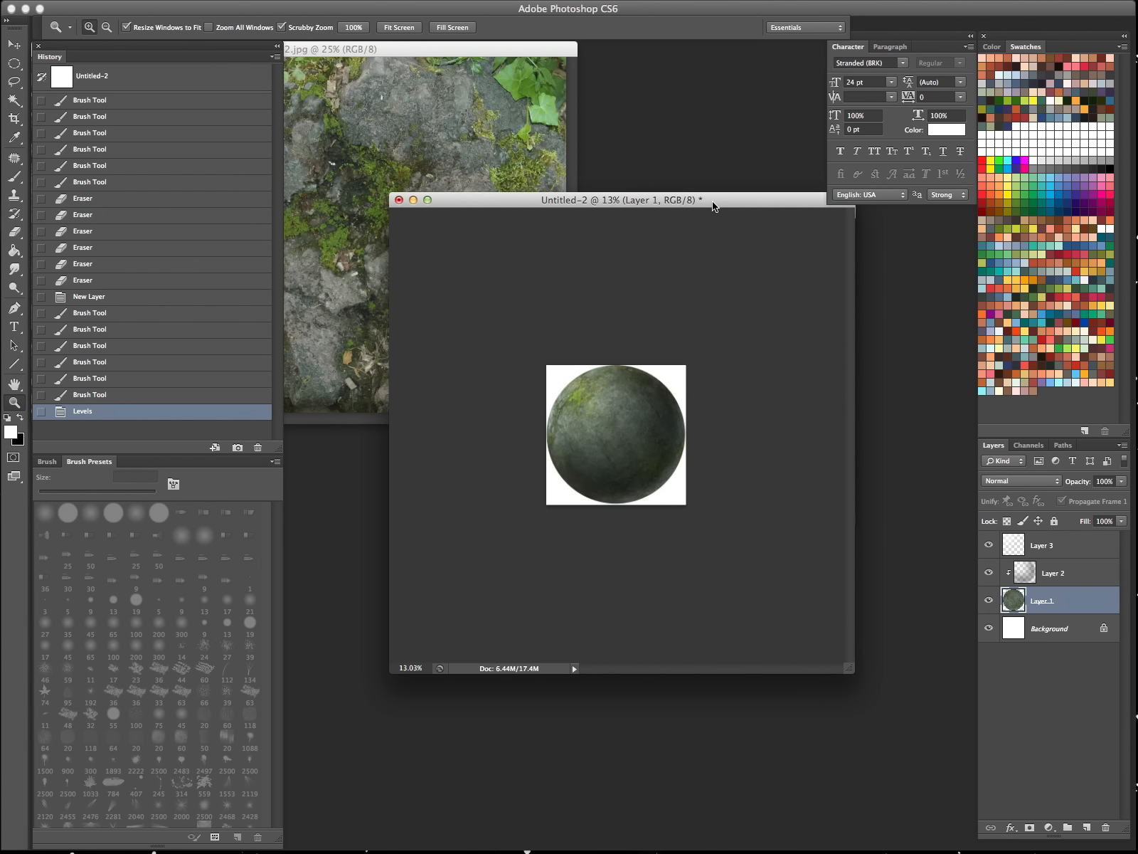
# Group the texture, shading and highlight layers, and hide the group.
pyautogui.keyDown('shift'); pyautogui.click(1054, 542); pyautogui.keyUp('shift')
pyautogui.hotkey('ctrl', 'g')
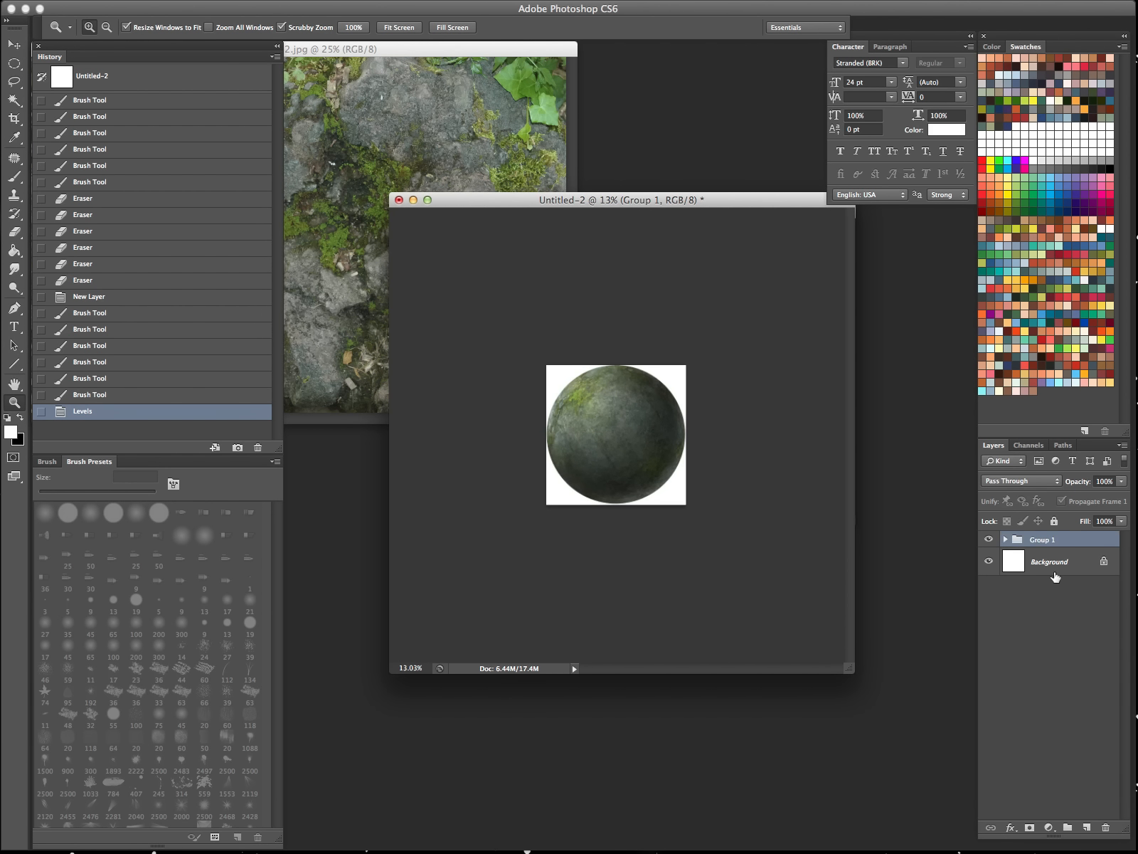
pyautogui.click(988, 539)
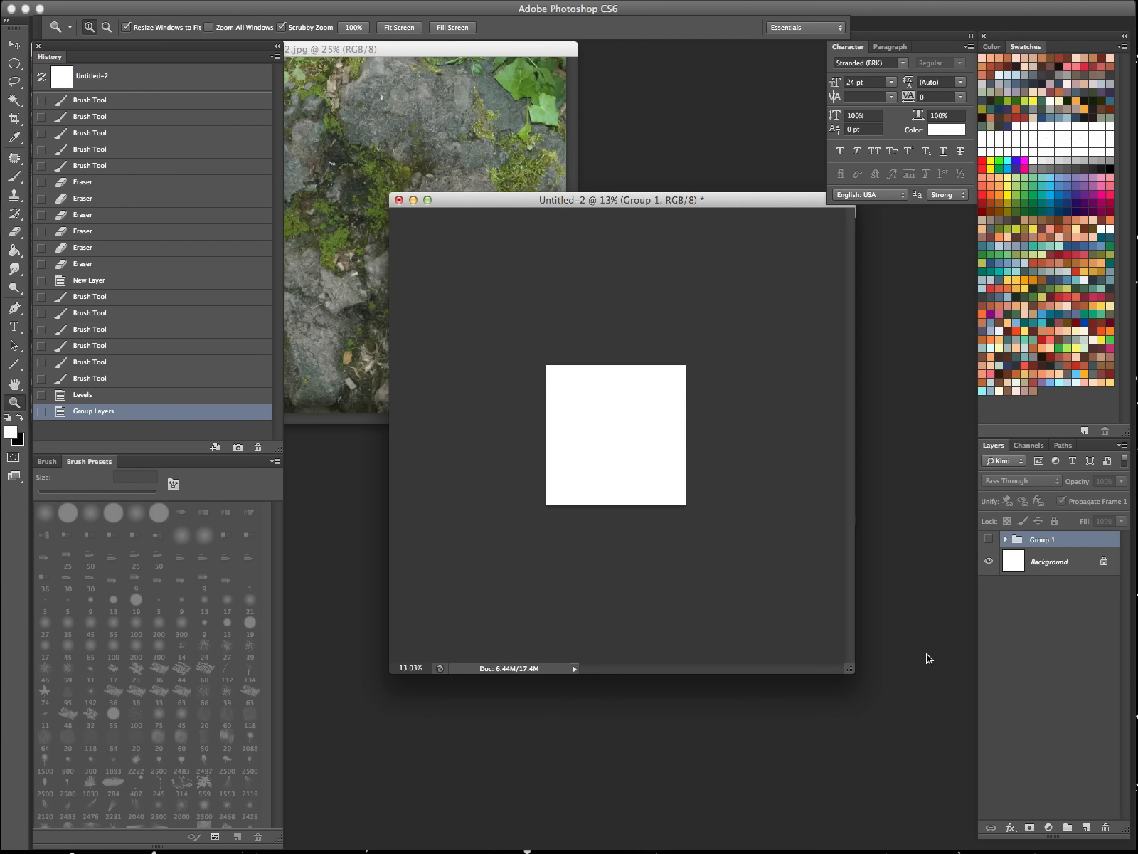
# Load the planet's outline as a selection and fill it with the mossy stone pattern on a new layer above the group.
pyautogui.click(1005, 539)
pyautogui.keyDown('super'); pyautogui.click(1025, 616); pyautogui.keyUp('super')
pyautogui.press('g')
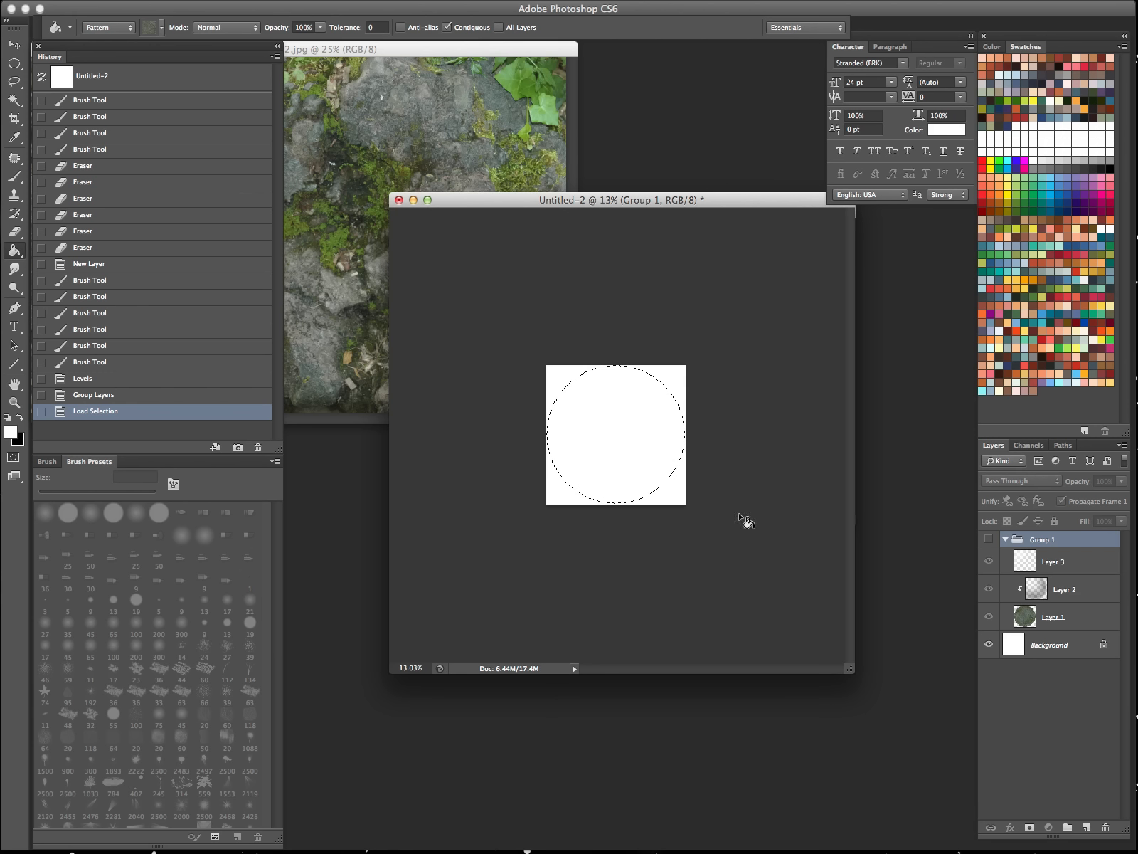
pyautogui.hotkey('ctrl', 'shift', 'n')
pyautogui.press('Return')
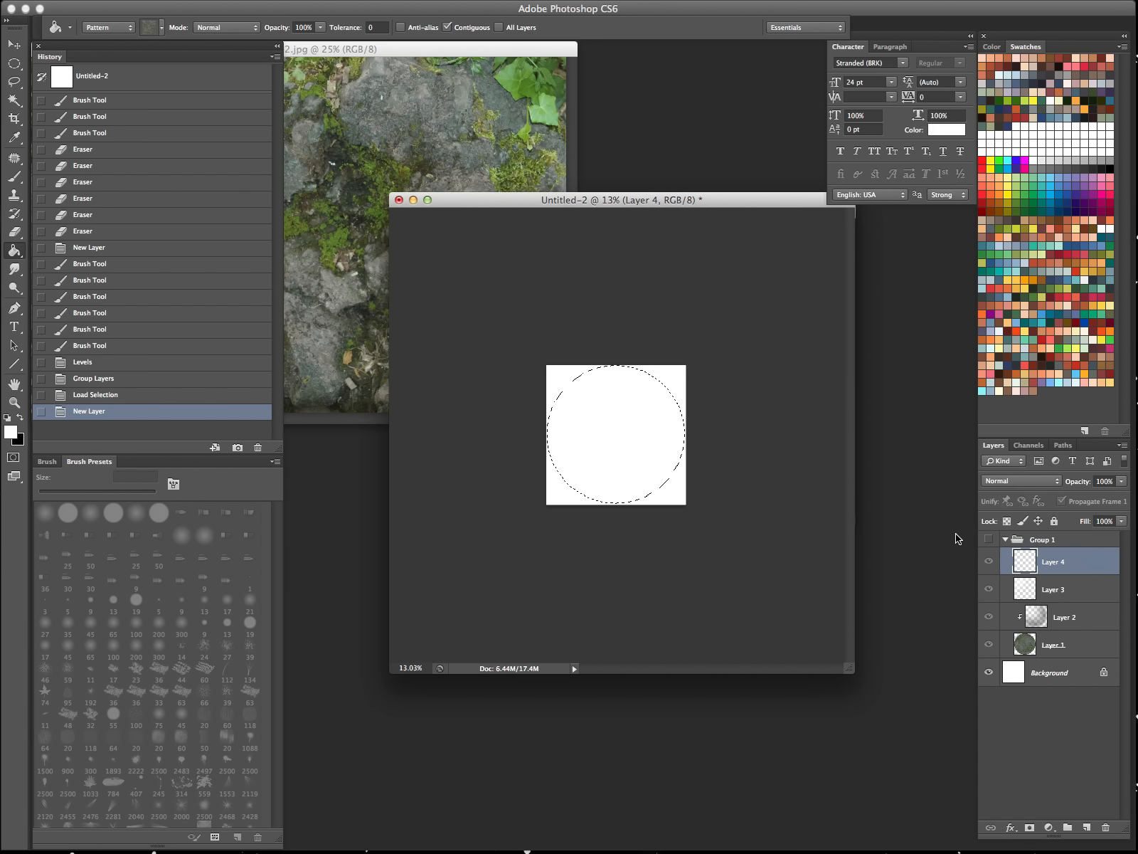
pyautogui.moveTo(1023, 548); pyautogui.dragTo(1064, 532)
pyautogui.click(1005, 568)
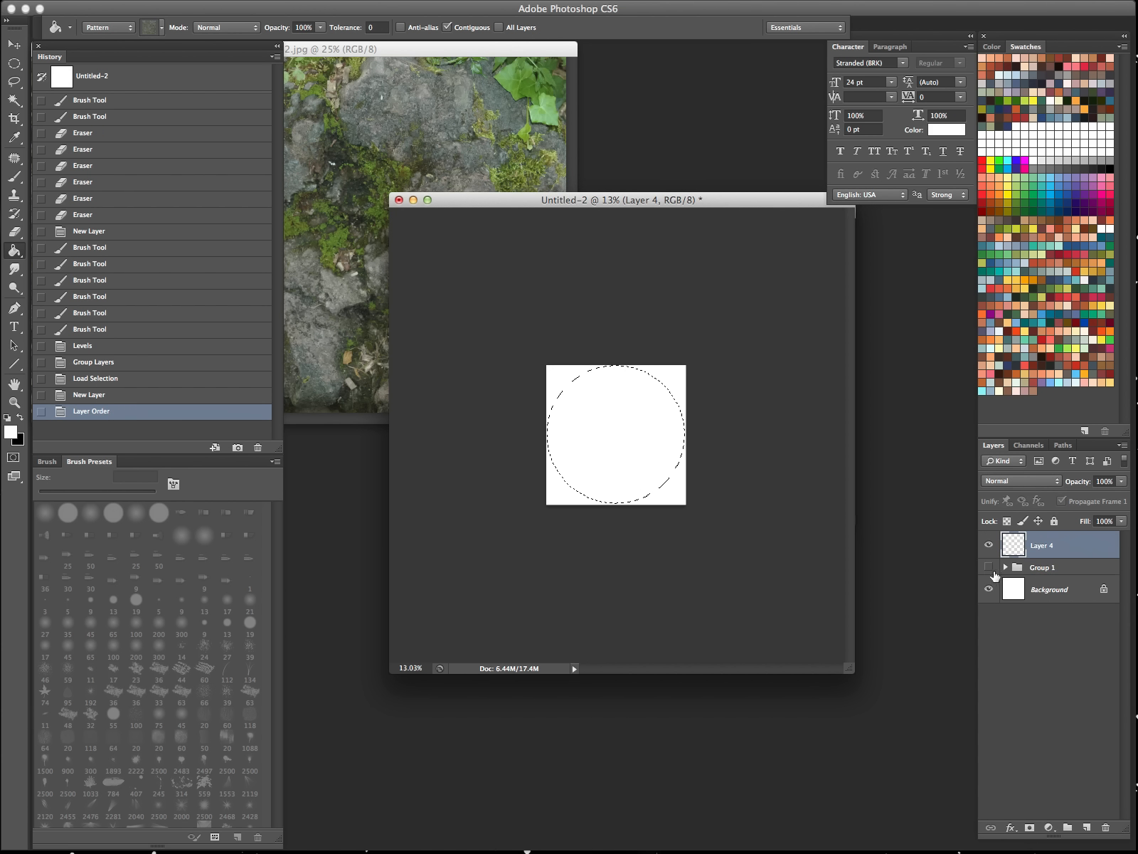
pyautogui.click(649, 461)
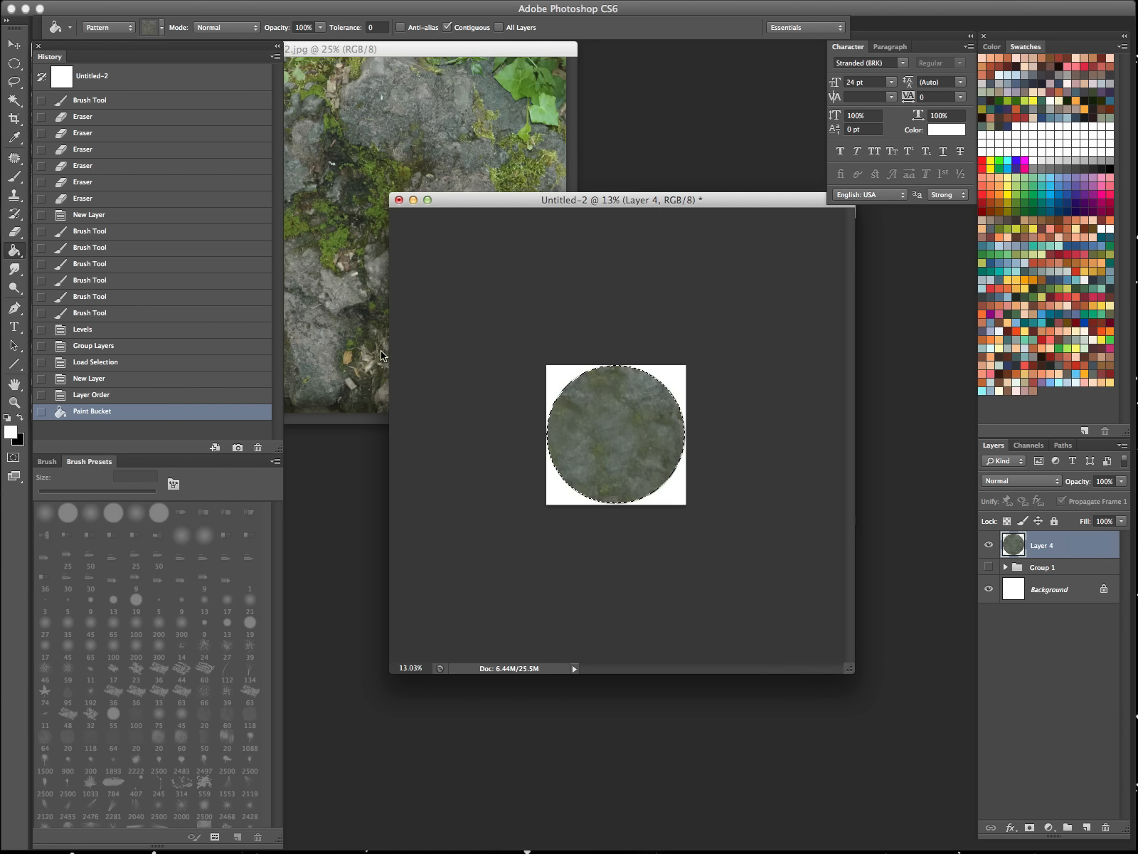
# Load the newcloud brush tool preset.
pyautogui.press('b')
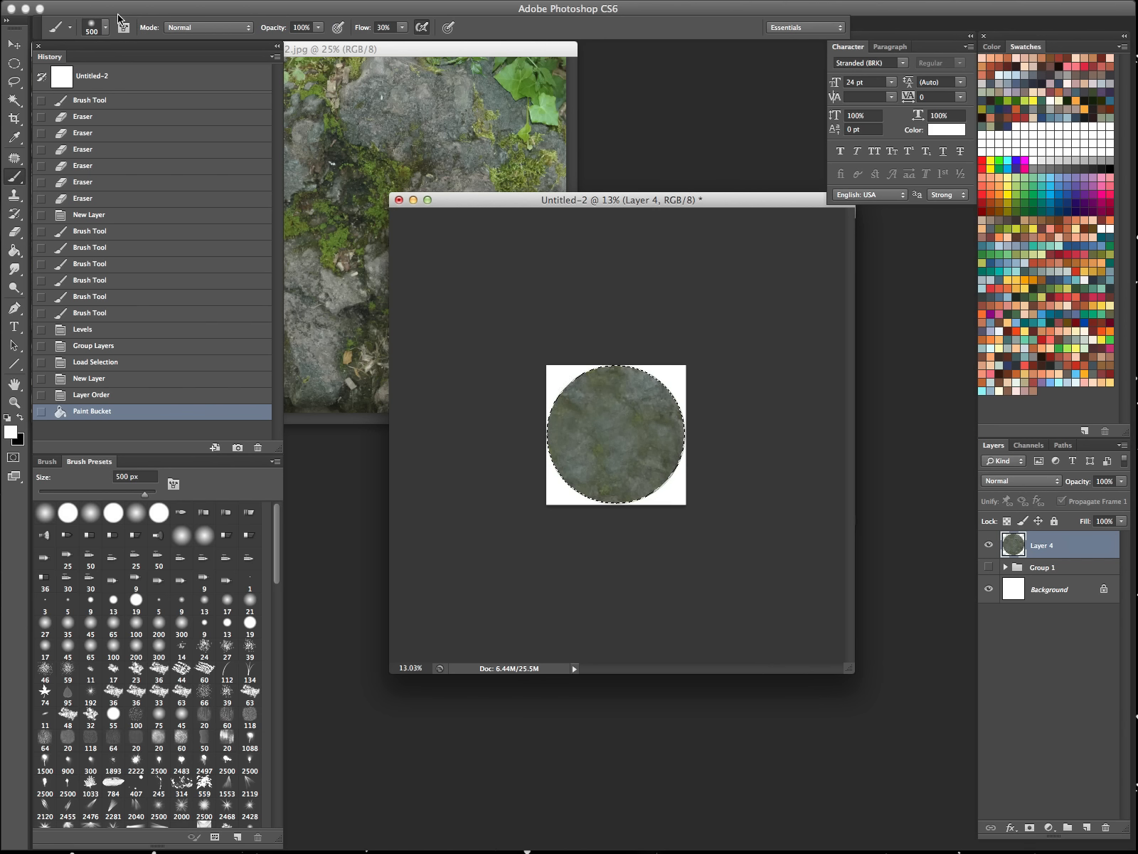
pyautogui.click(51, 29)
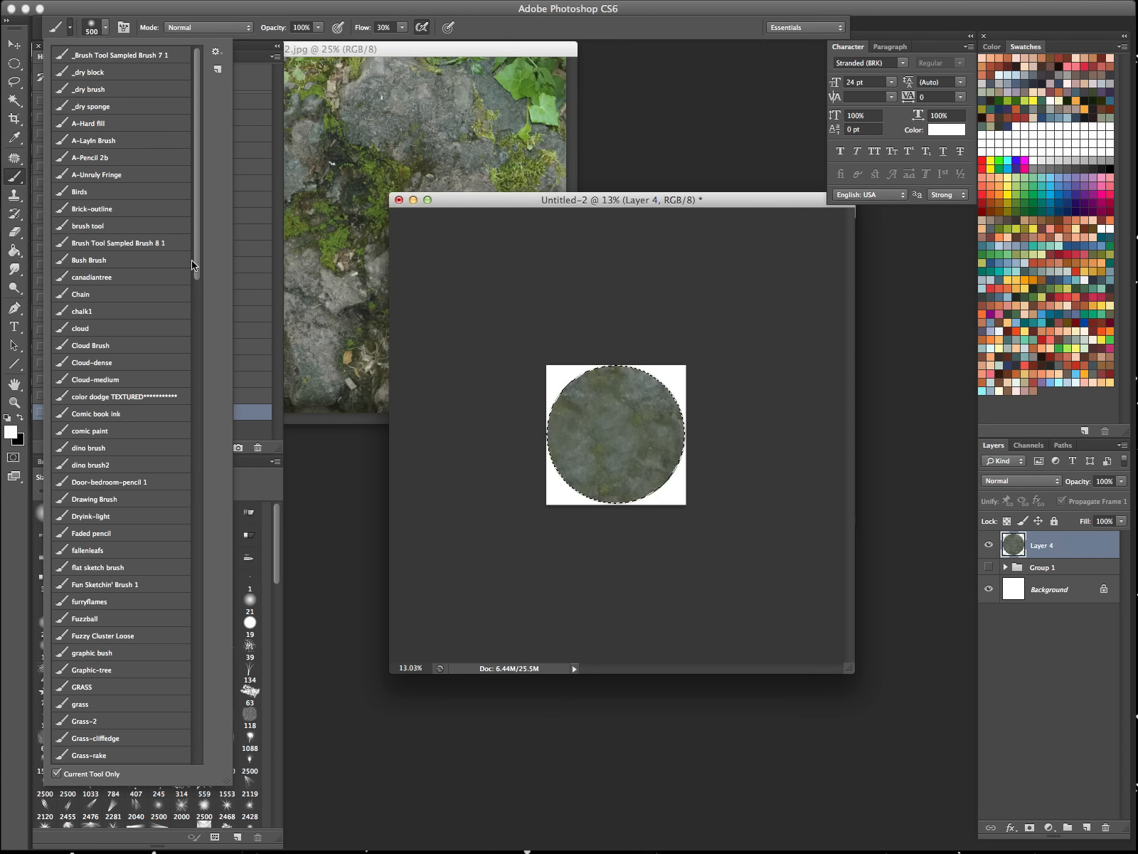
pyautogui.scroll(-10, 180, 388)
pyautogui.scroll(-6, 181, 385)
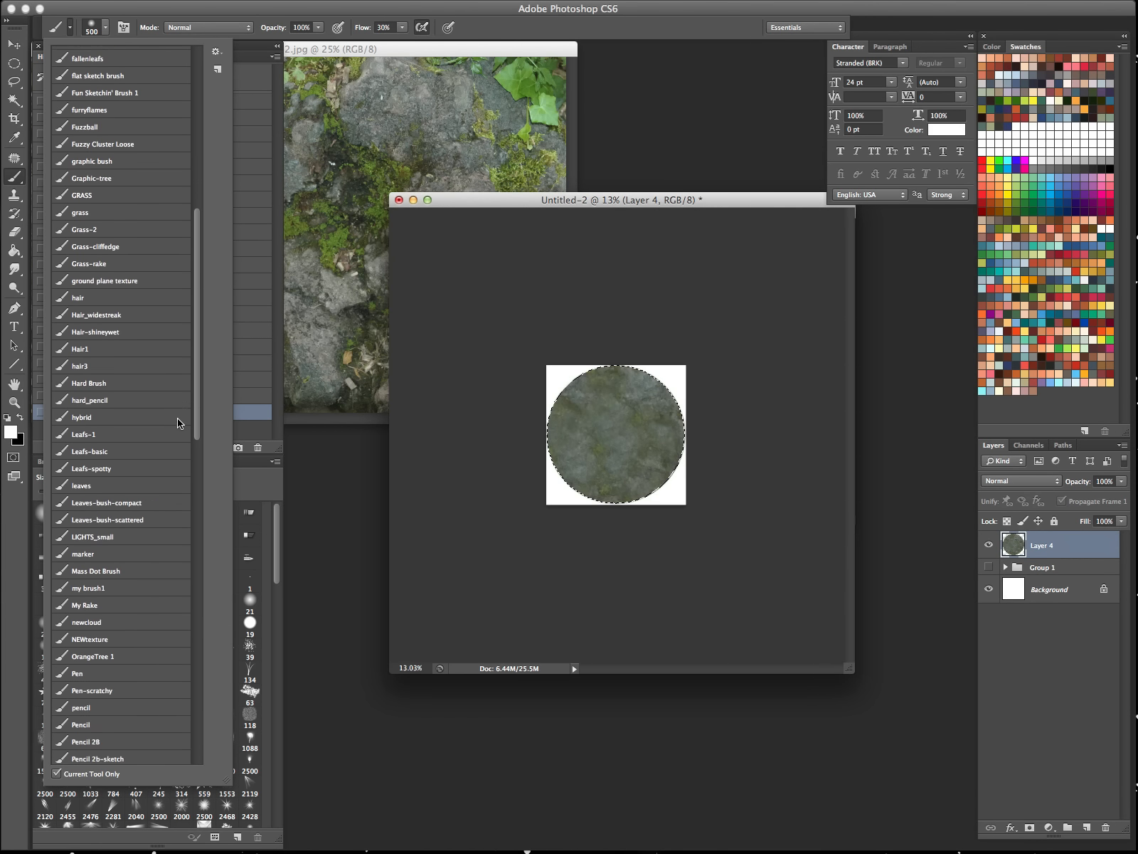
pyautogui.scroll(-1, 175, 467)
pyautogui.click(122, 452)
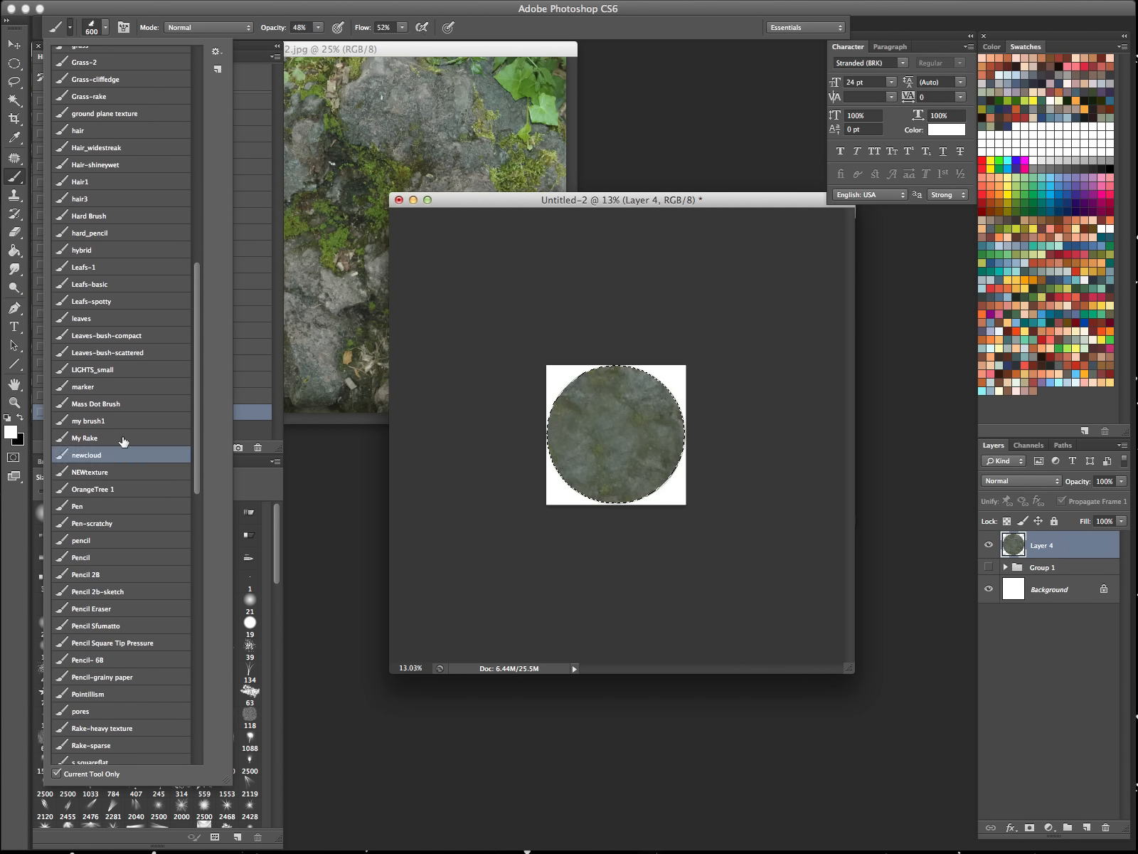
pyautogui.click(529, 30)
# Hide the selection edges and paint a white cloud band across the disc's upper right with a 250 px brush.
pyautogui.press('f')
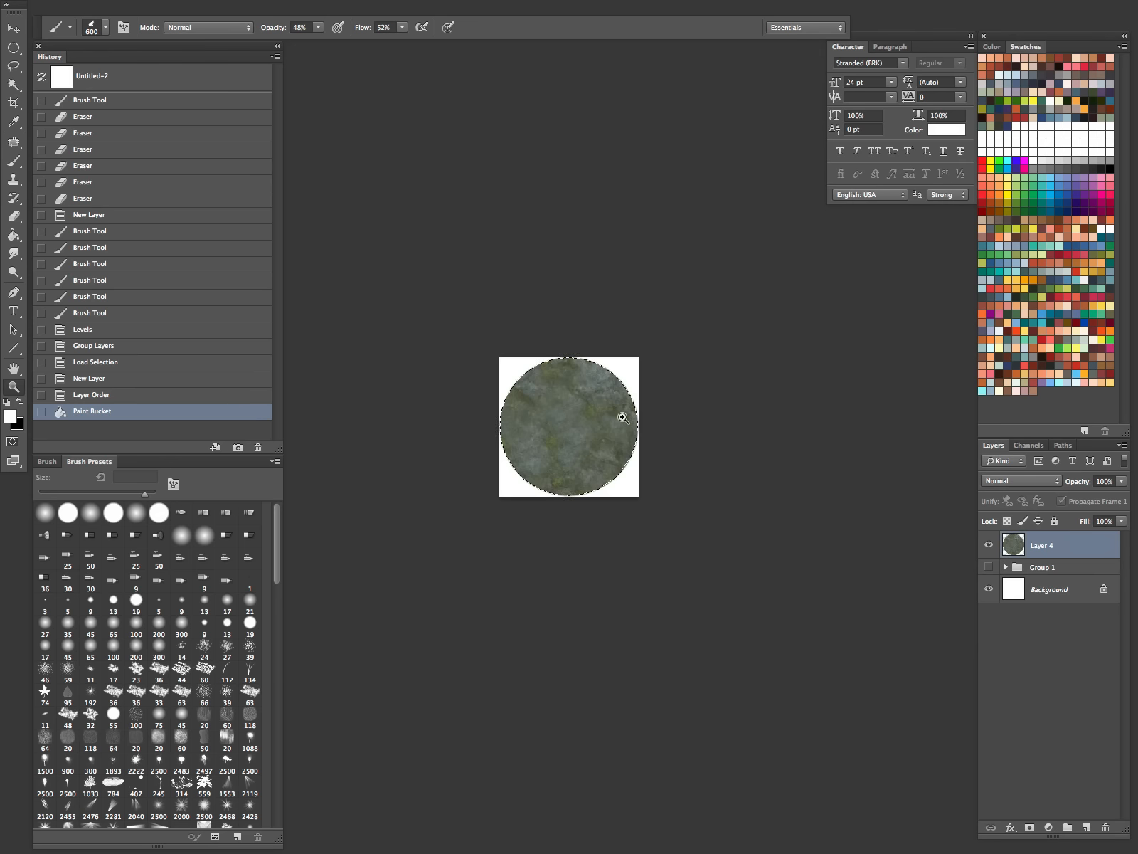
pyautogui.press('z')
pyautogui.click(626, 416)
pyautogui.press('super+h')
pyautogui.press('b')
pyautogui.press('[')
pyautogui.press('[')
pyautogui.press('[')
pyautogui.press('[')
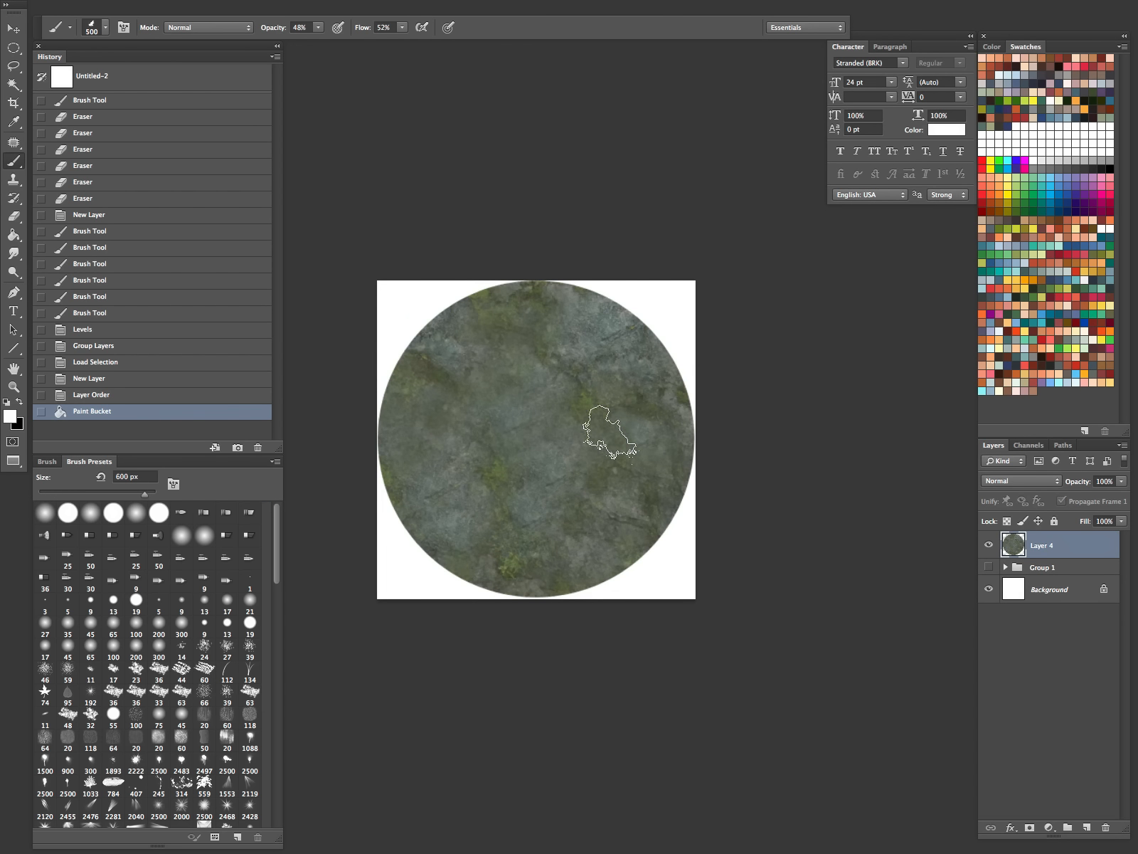
pyautogui.moveTo(653, 323)
pyautogui.mouseDown()
pyautogui.moveTo(579, 344)
pyautogui.moveTo(632, 327)
pyautogui.moveTo(563, 365)
pyautogui.moveTo(637, 322)
pyautogui.moveTo(479, 385)
pyautogui.mouseUp()
pyautogui.moveTo(484, 383)
pyautogui.mouseDown()
pyautogui.moveTo(573, 345)
pyautogui.moveTo(628, 304)
pyautogui.mouseUp()
pyautogui.moveTo(628, 304); pyautogui.dragTo(511, 369)
pyautogui.moveTo(617, 310); pyautogui.dragTo(585, 323)
# Paint further white cloud bands across the disc's middle, lower part and left side.
pyautogui.moveTo(681, 380); pyautogui.dragTo(671, 395)
pyautogui.moveTo(676, 394); pyautogui.dragTo(635, 407)
pyautogui.moveTo(602, 407)
pyautogui.mouseDown()
pyautogui.moveTo(533, 449)
pyautogui.moveTo(655, 377)
pyautogui.moveTo(483, 459)
pyautogui.moveTo(654, 384)
pyautogui.mouseUp()
pyautogui.moveTo(647, 388)
pyautogui.mouseDown()
pyautogui.moveTo(605, 414)
pyautogui.moveTo(684, 406)
pyautogui.moveTo(689, 432)
pyautogui.moveTo(661, 470)
pyautogui.mouseUp()
pyautogui.moveTo(619, 473)
pyautogui.mouseDown()
pyautogui.moveTo(531, 523)
pyautogui.moveTo(436, 533)
pyautogui.moveTo(598, 495)
pyautogui.mouseUp()
pyautogui.moveTo(601, 493)
pyautogui.mouseDown()
pyautogui.moveTo(394, 526)
pyautogui.moveTo(501, 542)
pyautogui.moveTo(629, 502)
pyautogui.mouseUp()
pyautogui.moveTo(625, 558)
pyautogui.mouseDown()
pyautogui.moveTo(574, 568)
pyautogui.moveTo(665, 521)
pyautogui.mouseUp()
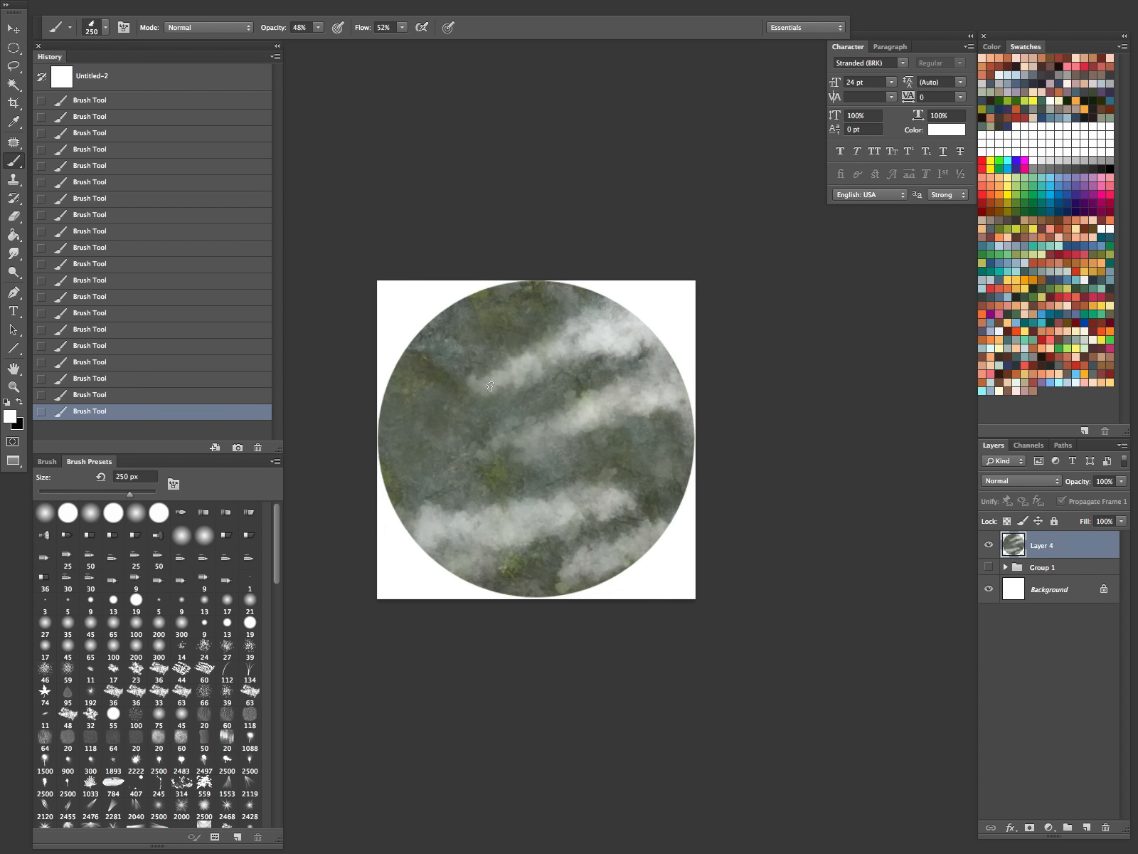
pyautogui.moveTo(486, 348)
pyautogui.mouseDown()
pyautogui.moveTo(382, 385)
pyautogui.moveTo(439, 352)
pyautogui.moveTo(380, 402)
pyautogui.moveTo(525, 325)
pyautogui.moveTo(387, 395)
pyautogui.moveTo(394, 460)
pyautogui.moveTo(475, 421)
pyautogui.moveTo(416, 458)
pyautogui.moveTo(382, 408)
pyautogui.moveTo(526, 302)
pyautogui.moveTo(456, 341)
pyautogui.moveTo(370, 481)
pyautogui.moveTo(582, 421)
pyautogui.moveTo(493, 496)
pyautogui.moveTo(678, 457)
pyautogui.moveTo(673, 474)
pyautogui.moveTo(686, 481)
pyautogui.moveTo(535, 558)
pyautogui.moveTo(516, 639)
pyautogui.moveTo(460, 600)
pyautogui.mouseUp()
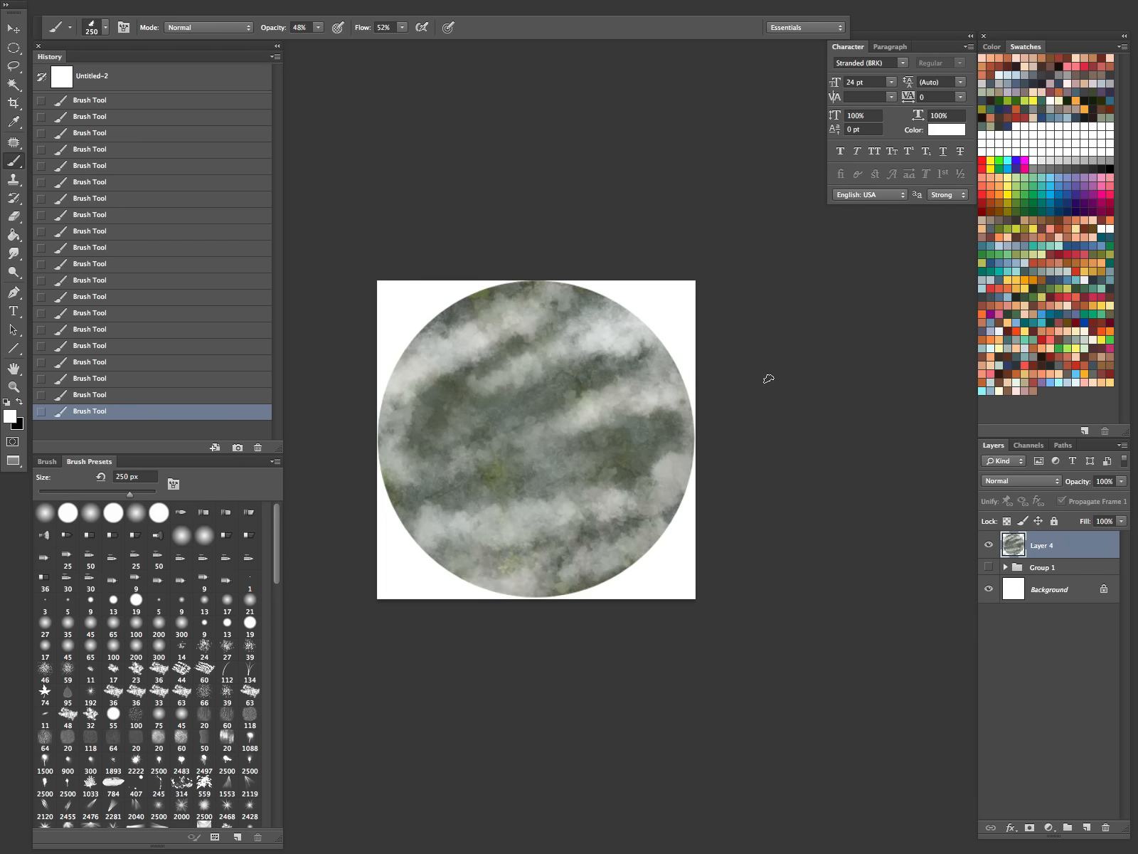
# Apply the last Spherize filter twice to the cloudy layer, then undo a trial cloud stroke near its upper edge.
pyautogui.press('super+f')
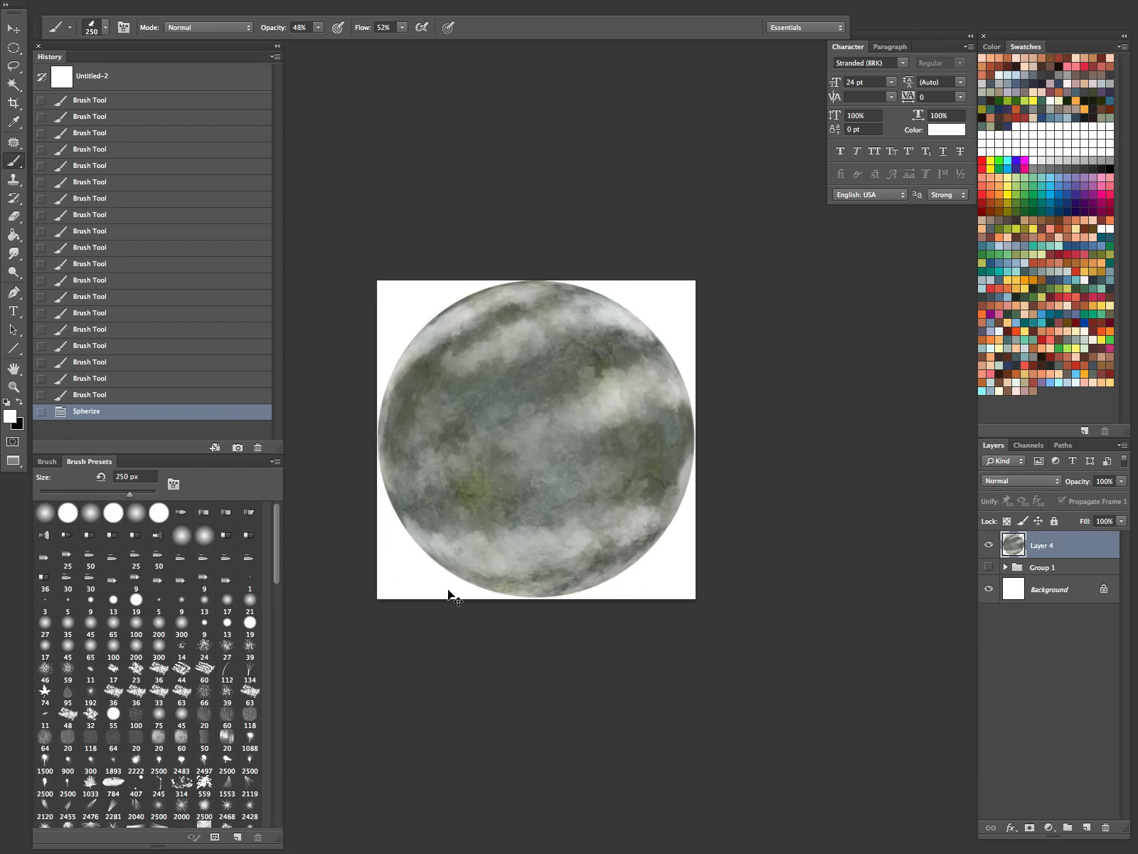
pyautogui.press('super+f')
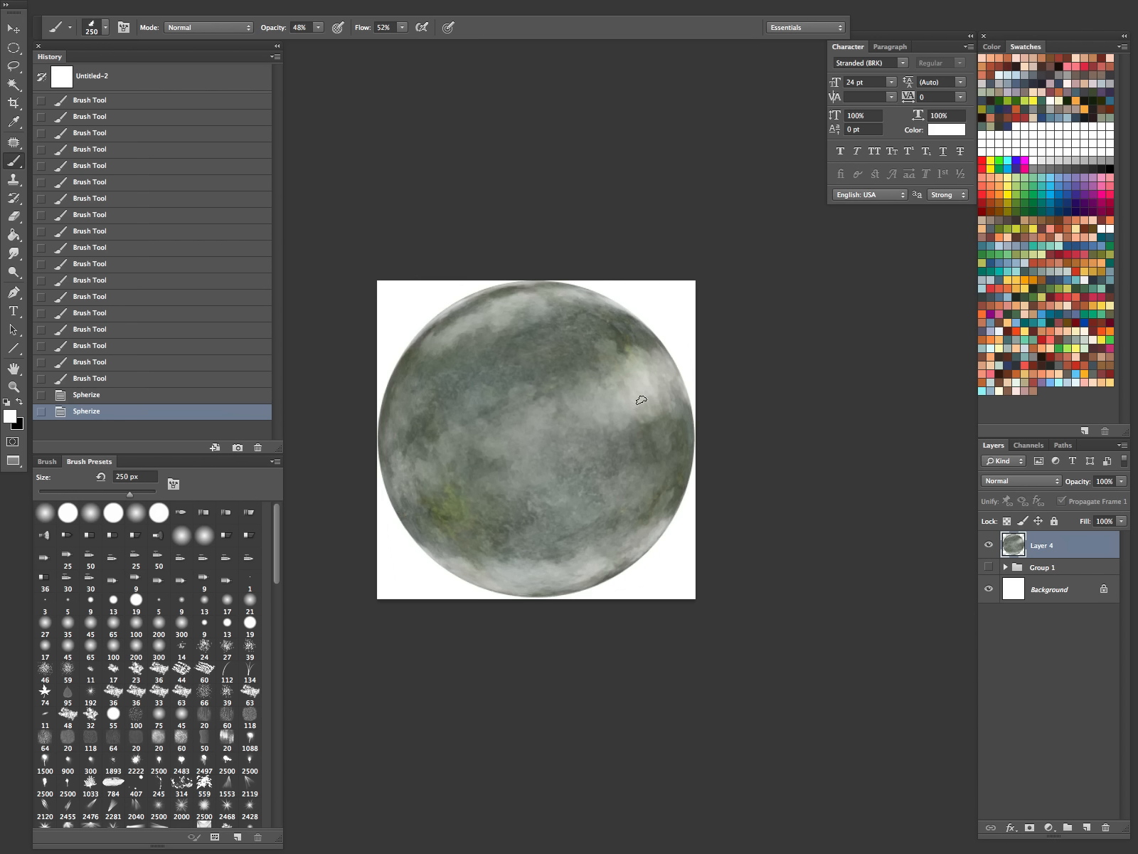
pyautogui.moveTo(444, 323); pyautogui.dragTo(526, 302)
pyautogui.press('super+z')
# Add white cloud wisps across the middle and left of the spherized planet and compare it with the layer hidden.
pyautogui.moveTo(646, 375); pyautogui.dragTo(563, 419)
pyautogui.moveTo(554, 422); pyautogui.dragTo(491, 449)
pyautogui.moveTo(498, 447); pyautogui.dragTo(483, 459)
pyautogui.moveTo(527, 459); pyautogui.dragTo(551, 466)
pyautogui.moveTo(569, 466)
pyautogui.mouseDown()
pyautogui.moveTo(595, 470)
pyautogui.moveTo(558, 475)
pyautogui.mouseUp()
pyautogui.moveTo(535, 475)
pyautogui.mouseDown()
pyautogui.moveTo(464, 482)
pyautogui.moveTo(427, 455)
pyautogui.mouseUp()
pyautogui.moveTo(421, 450)
pyautogui.mouseDown()
pyautogui.moveTo(405, 495)
pyautogui.moveTo(431, 406)
pyautogui.mouseUp()
pyautogui.moveTo(434, 400); pyautogui.dragTo(473, 385)
pyautogui.moveTo(427, 402)
pyautogui.mouseDown()
pyautogui.moveTo(406, 411)
pyautogui.moveTo(421, 406)
pyautogui.mouseUp()
pyautogui.moveTo(414, 409); pyautogui.dragTo(398, 431)
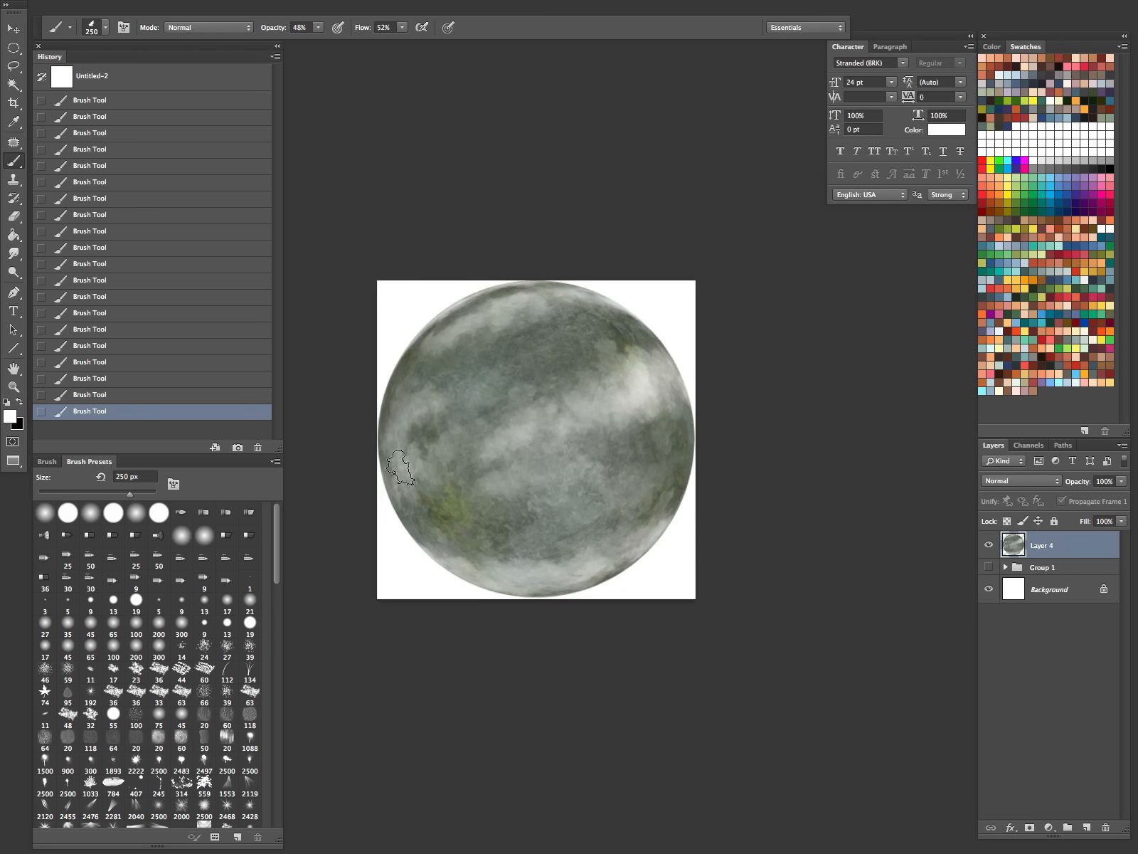
pyautogui.click(988, 545)
pyautogui.click(988, 545)
# Colorize the cloudy planet layer to a sandy brown with Hue/Saturation.
pyautogui.press('z')
pyautogui.moveTo(624, 466); pyautogui.dragTo(571, 560)
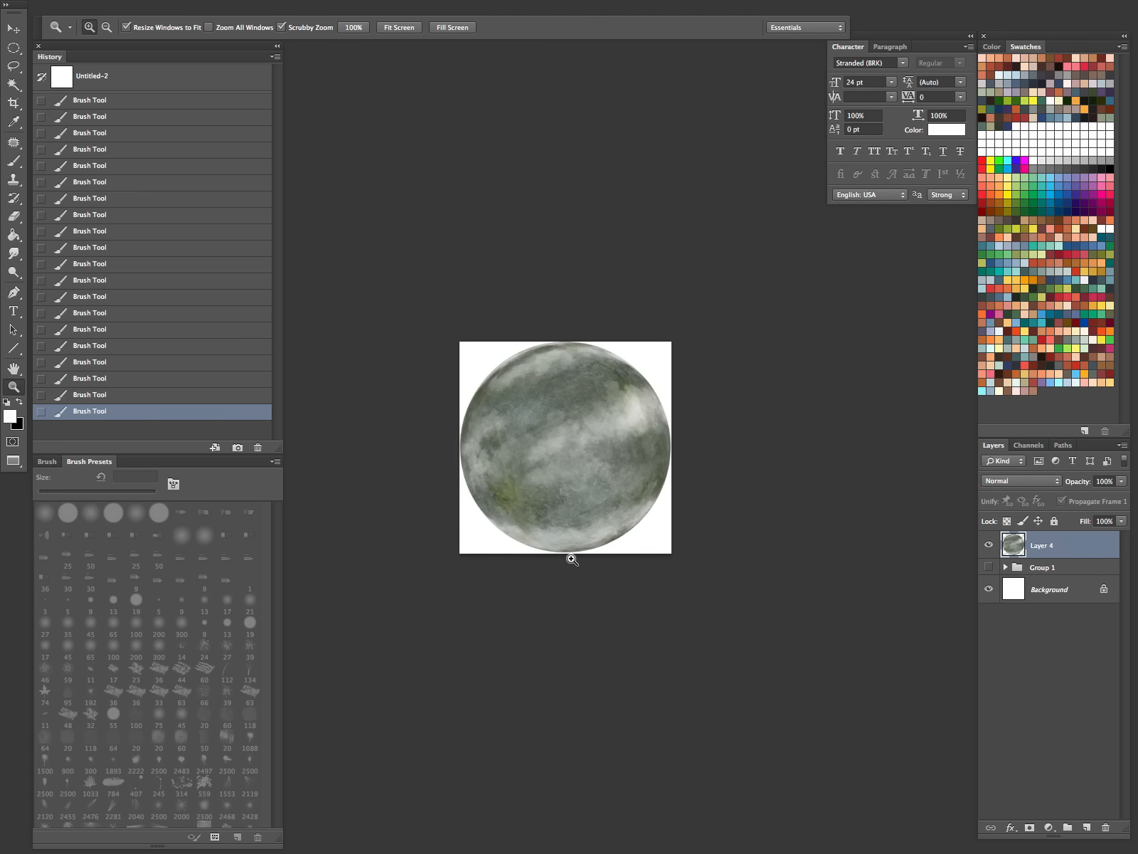
pyautogui.hotkey('ctrl', 'u')
pyautogui.click(1071, 212)
pyautogui.moveTo(865, 121); pyautogui.dragTo(892, 162)
pyautogui.moveTo(947, 197); pyautogui.dragTo(950, 199)
pyautogui.moveTo(875, 126); pyautogui.dragTo(916, 163)
pyautogui.click(1078, 51)
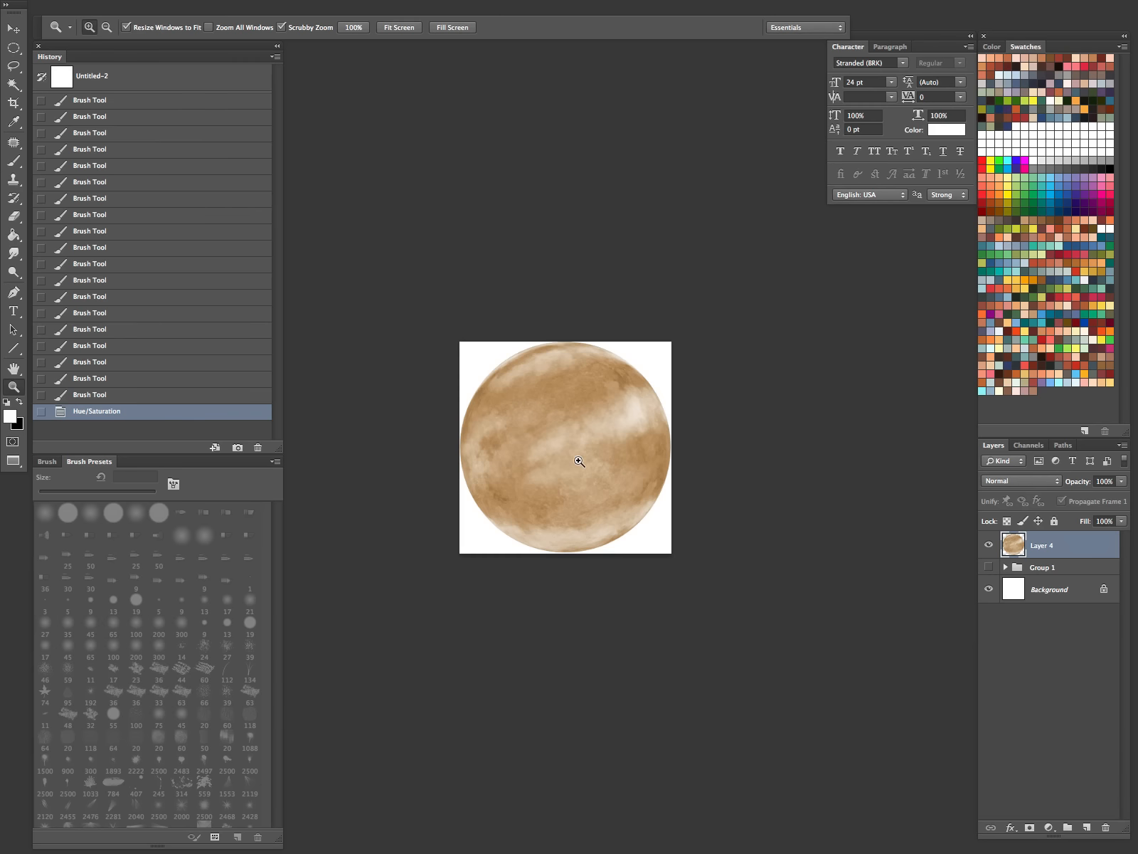
# Duplicate the group's highlight and shading layers, Layer 3 and Layer 2, and move the copies above the brown planet layer.
pyautogui.moveTo(579, 461); pyautogui.dragTo(633, 443)
pyautogui.moveTo(638, 501); pyautogui.dragTo(572, 567)
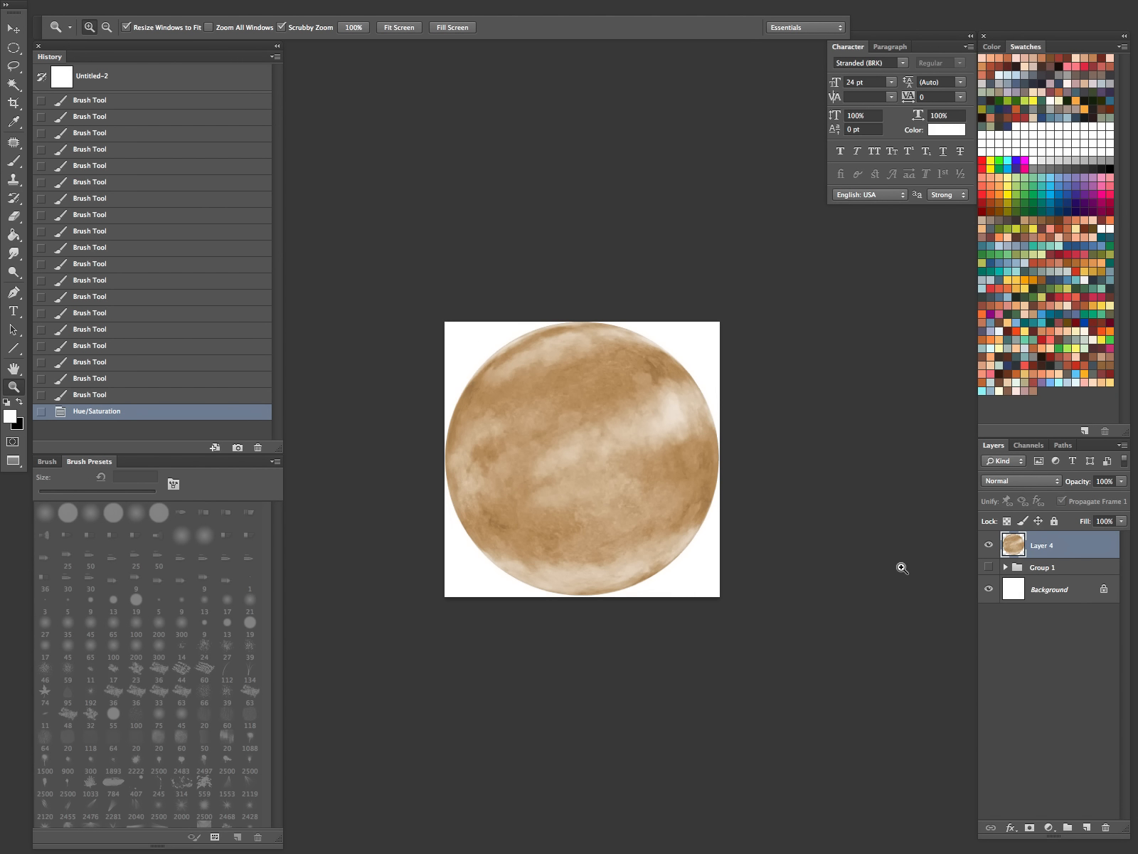
pyautogui.click(1005, 567)
pyautogui.keyDown('ctrl'); pyautogui.click(1067, 617); pyautogui.keyUp('ctrl')
pyautogui.keyDown('ctrl'); pyautogui.click(1068, 592); pyautogui.keyUp('ctrl')
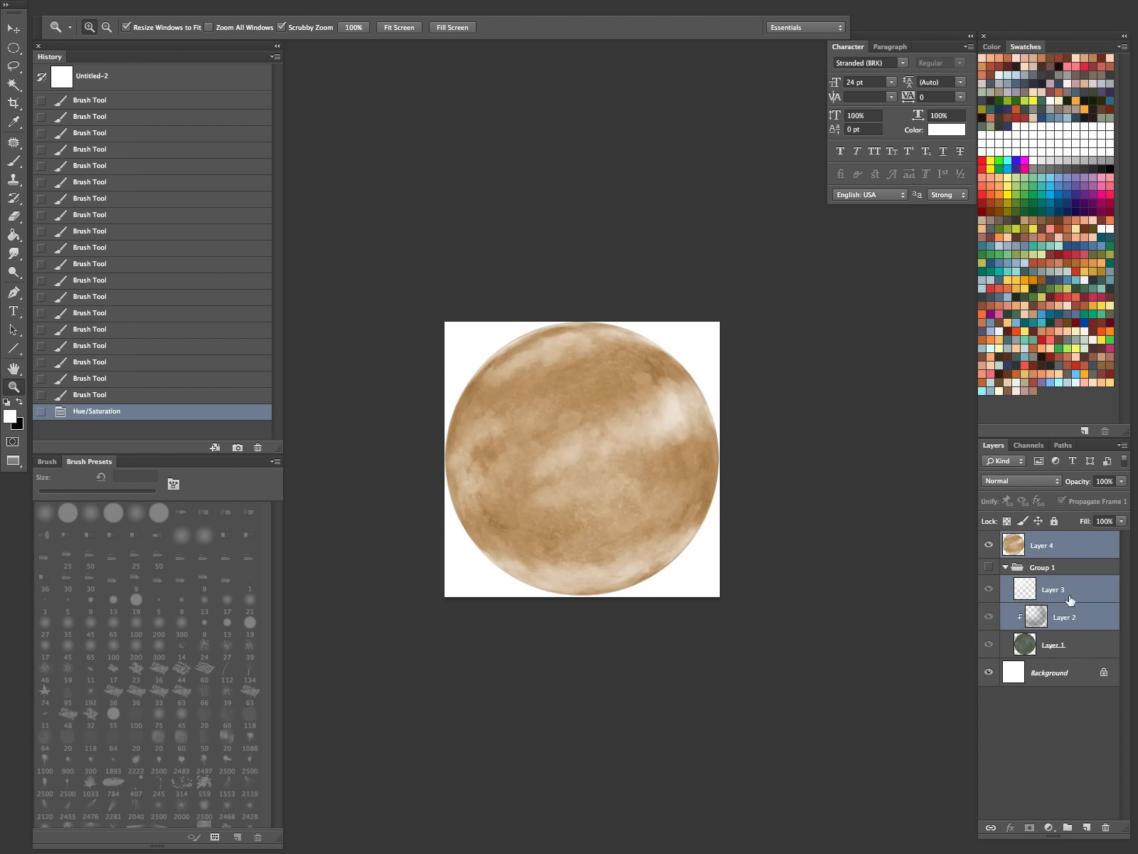
pyautogui.click(1070, 596)
pyautogui.keyDown('ctrl'); pyautogui.click(1065, 626); pyautogui.keyUp('ctrl')
pyautogui.press('super+j')
pyautogui.moveTo(1063, 590); pyautogui.dragTo(1063, 532)
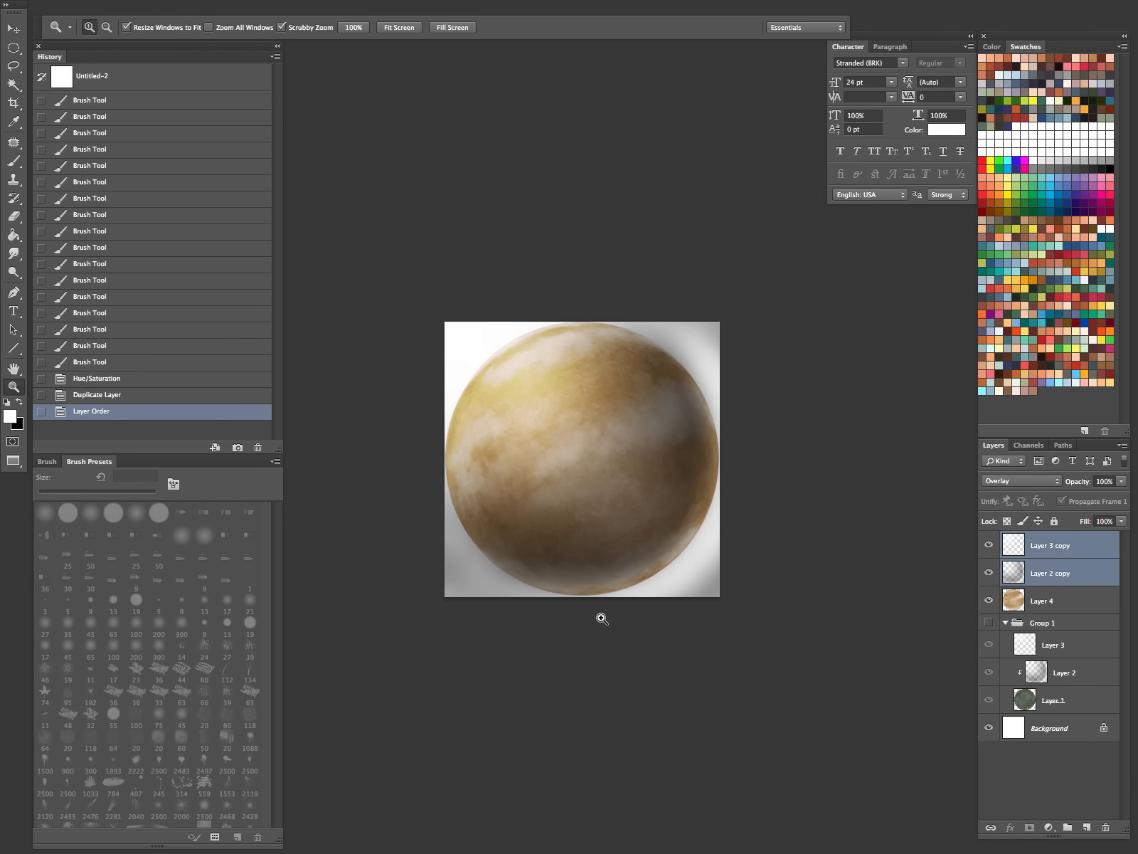
# Delete the brown planet layer and both copied layers, show and collapse the green planet's group, and hide the panels.
pyautogui.click(1048, 602)
pyautogui.keyDown('shift'); pyautogui.click(1060, 546); pyautogui.keyUp('shift')
pyautogui.moveTo(1060, 602); pyautogui.dragTo(1106, 828)
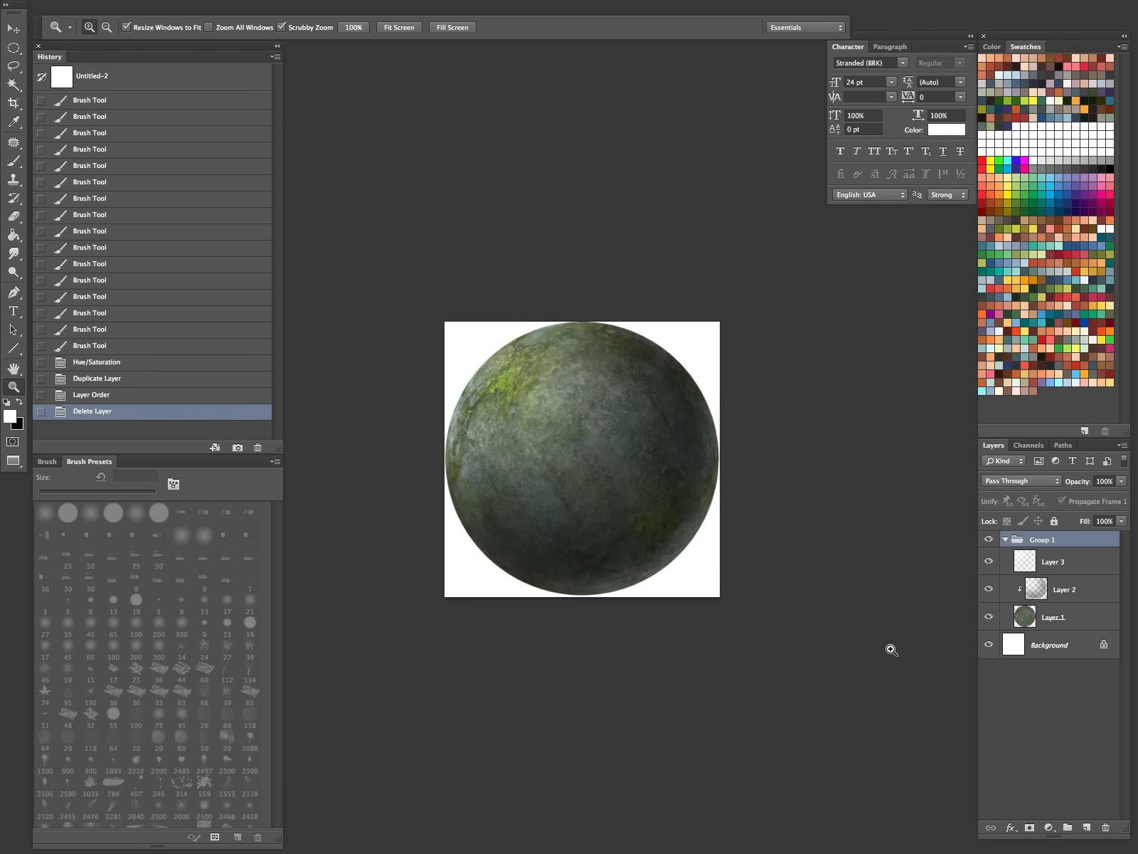
pyautogui.click(1005, 540)
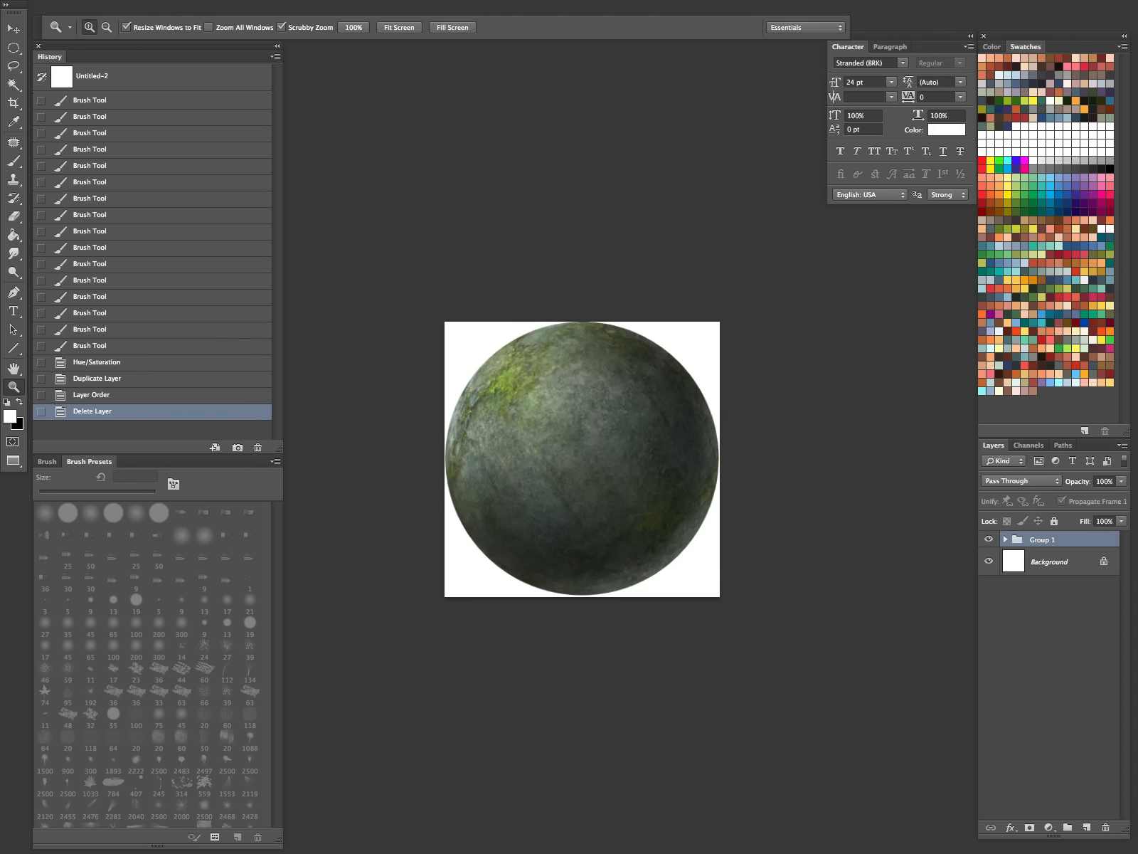
pyautogui.press('Tab')
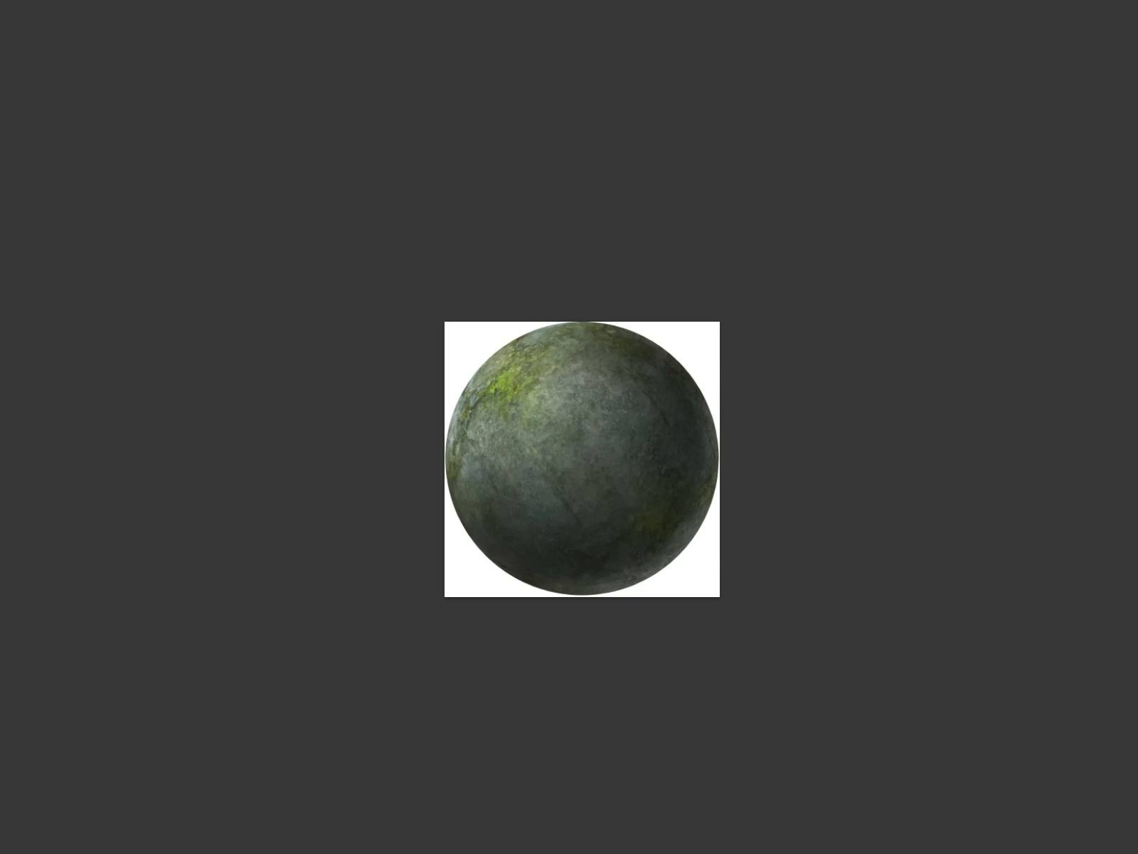